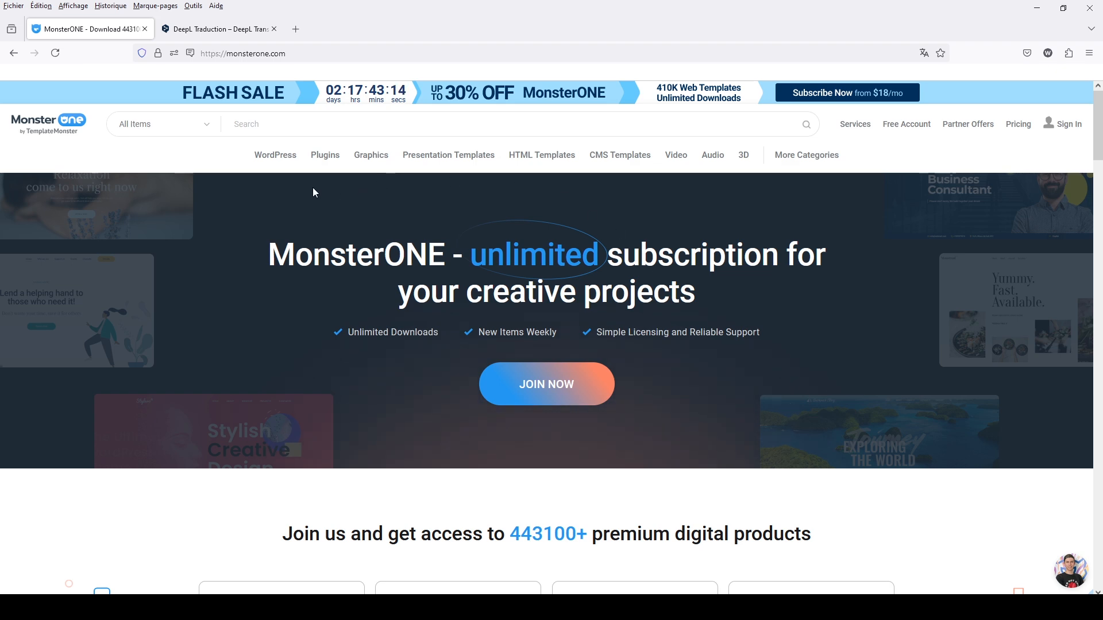
# Examine the MonsterONE product categories and their subcategories, from WordPress, Plugins and Graphics to CMS Templates, Video, Audio and 3D.
pyautogui.moveTo(267, 163)
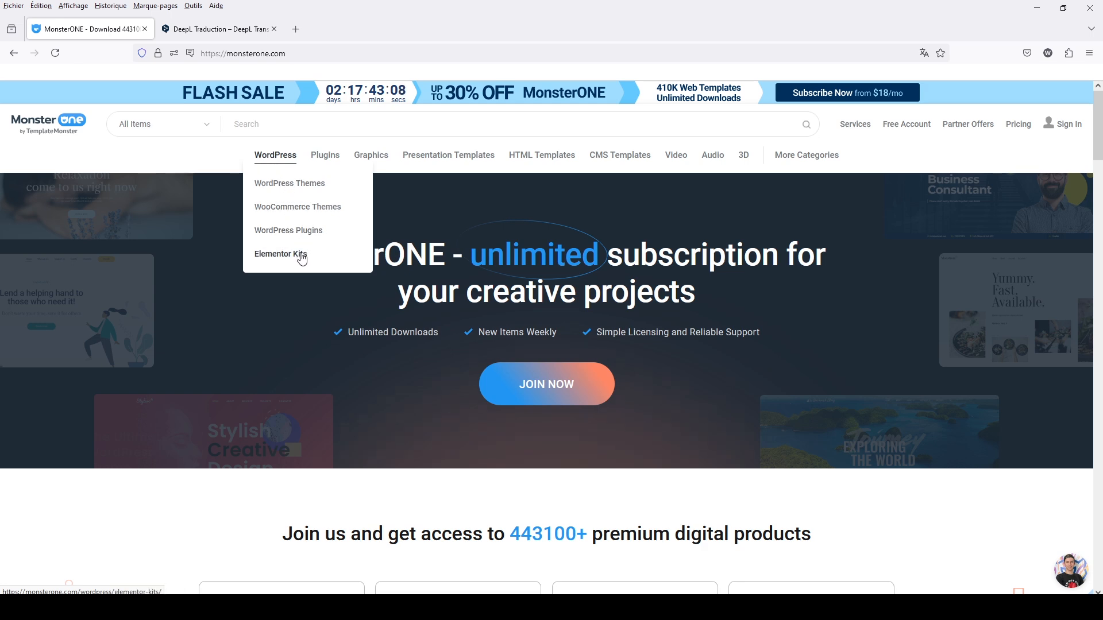
pyautogui.moveTo(326, 158)
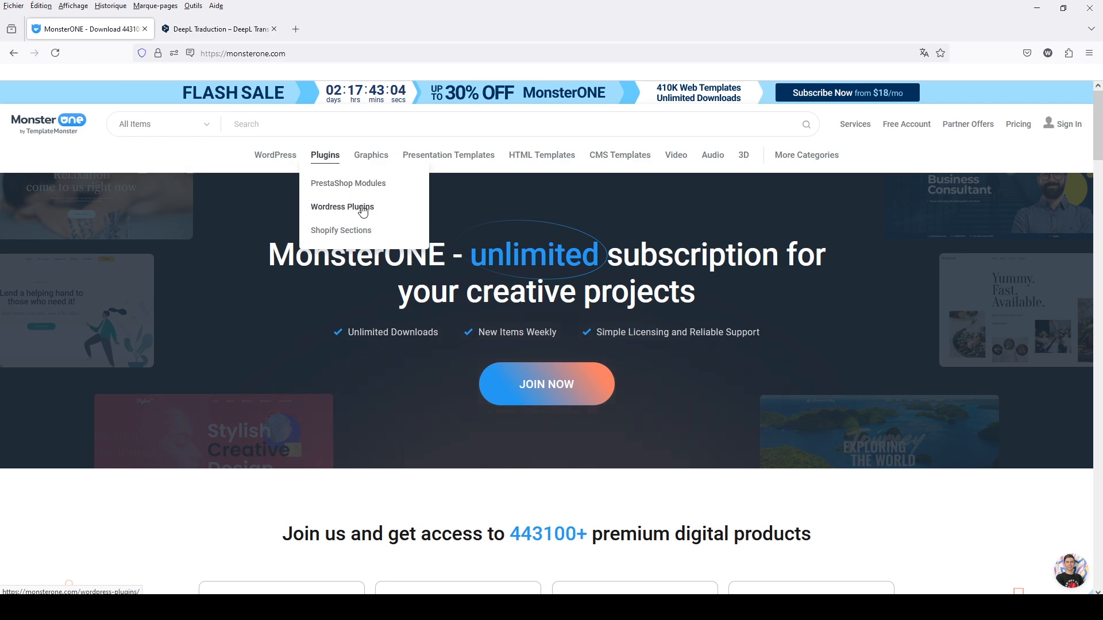
pyautogui.moveTo(380, 160)
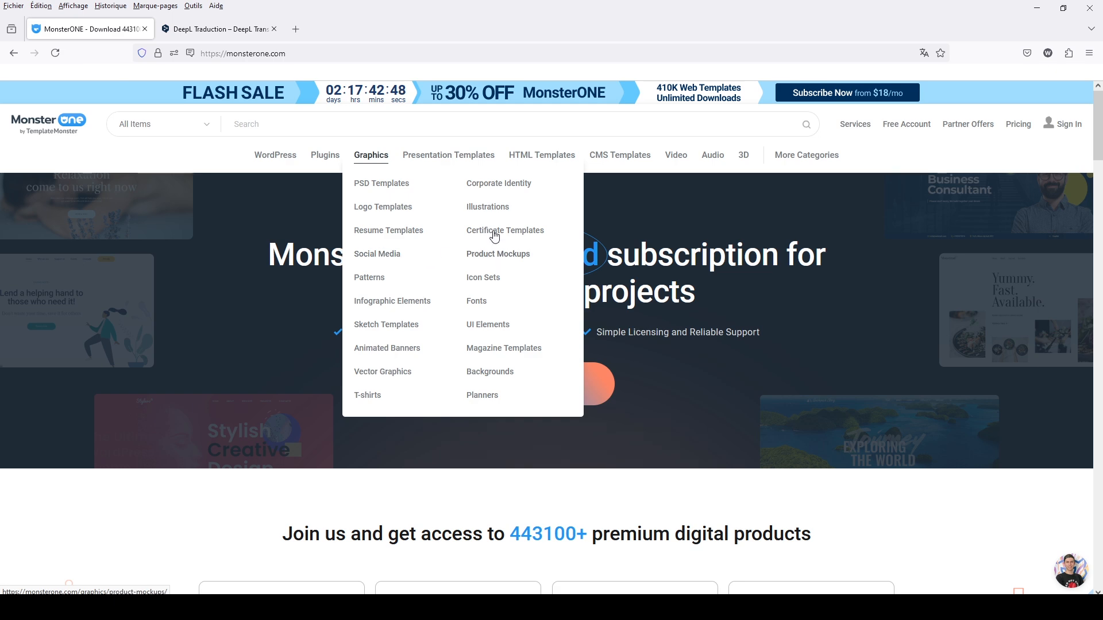
pyautogui.moveTo(443, 159)
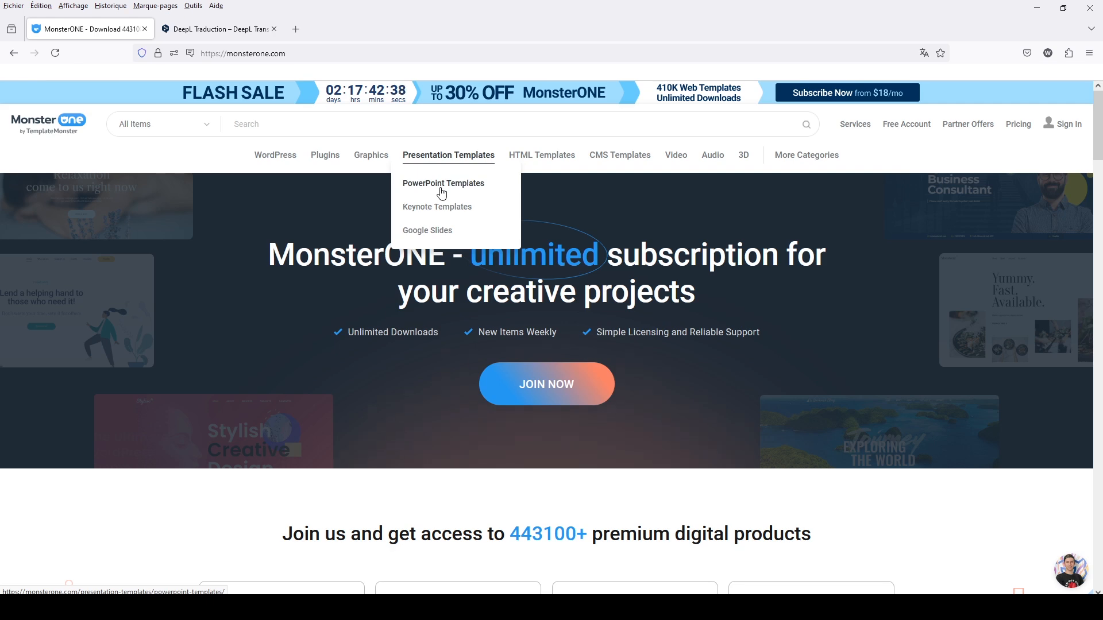
pyautogui.moveTo(571, 164)
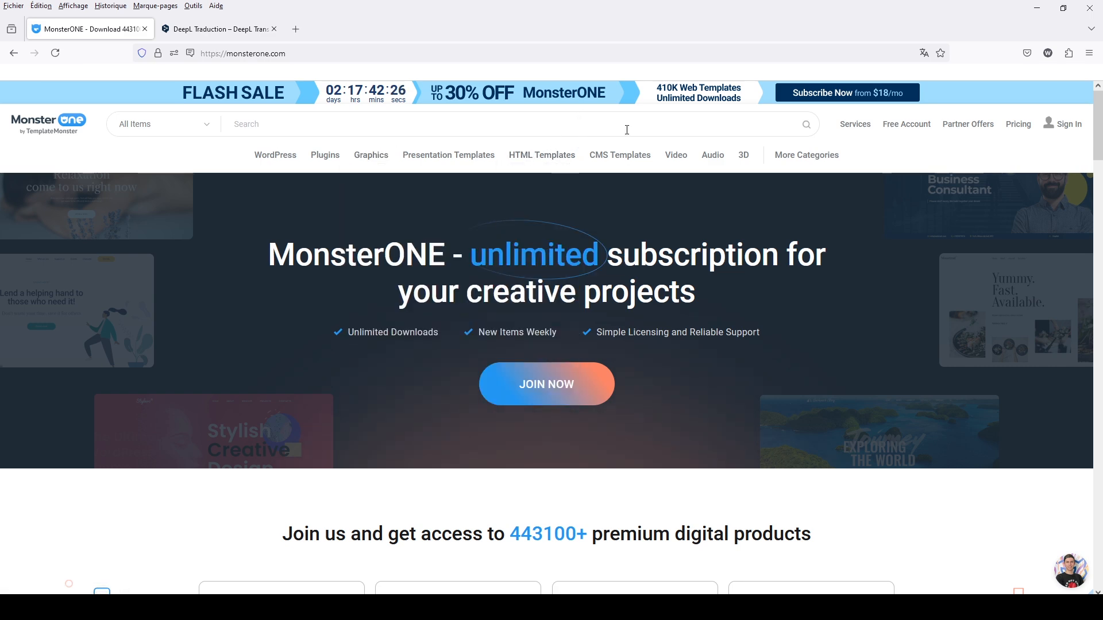
pyautogui.moveTo(615, 169)
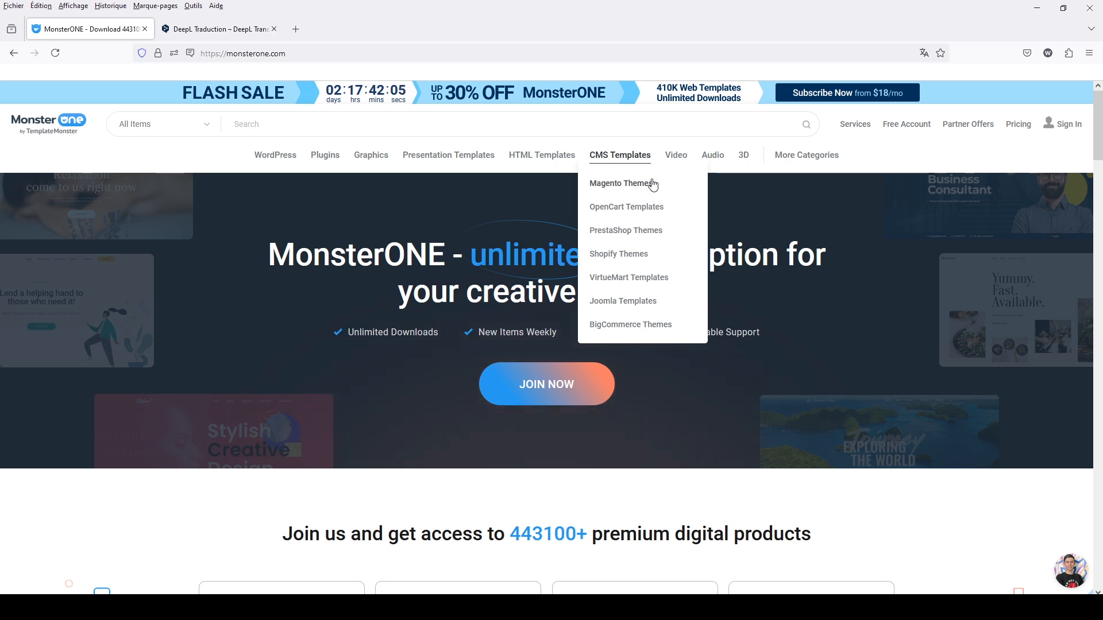
pyautogui.moveTo(672, 156)
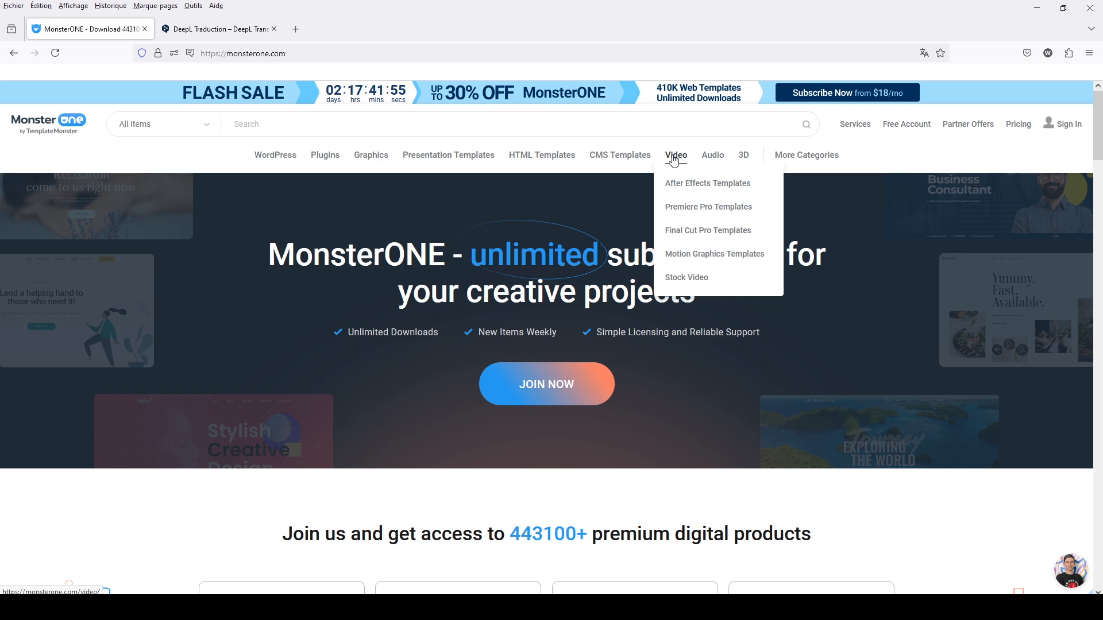
pyautogui.moveTo(704, 163)
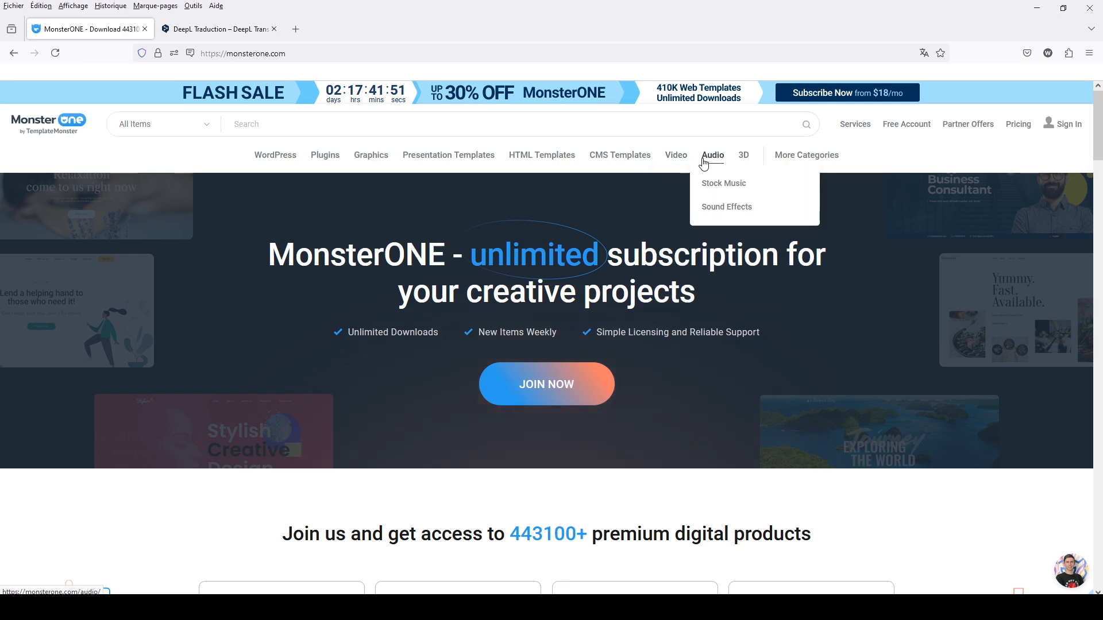
pyautogui.moveTo(747, 164)
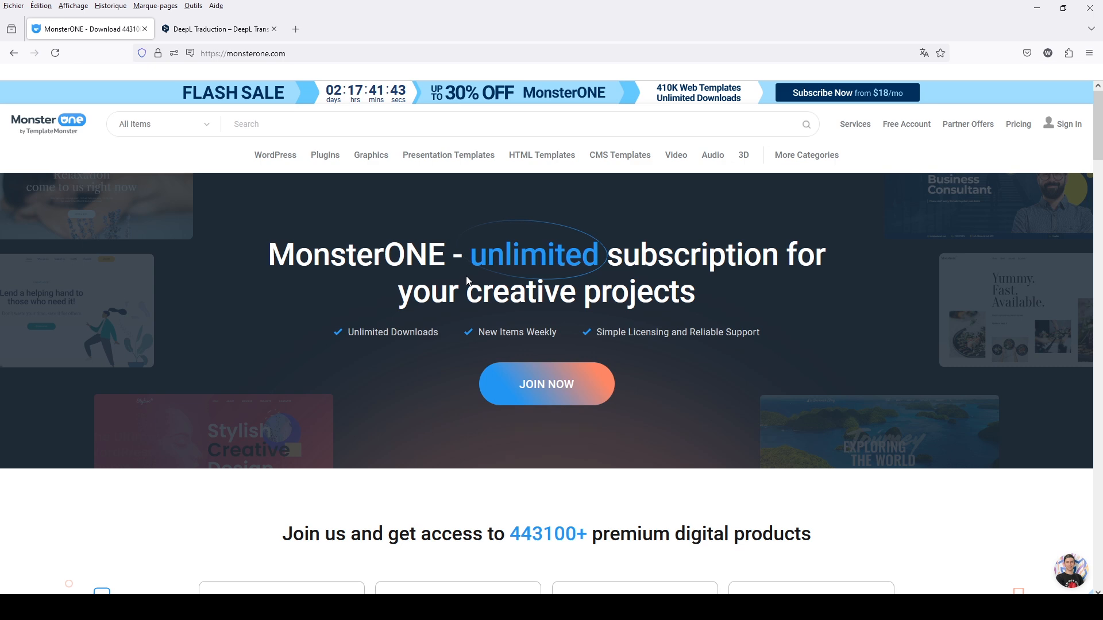
# Translate the MonsterONE homepage from English to French.
pyautogui.scroll(-1, 466, 278)
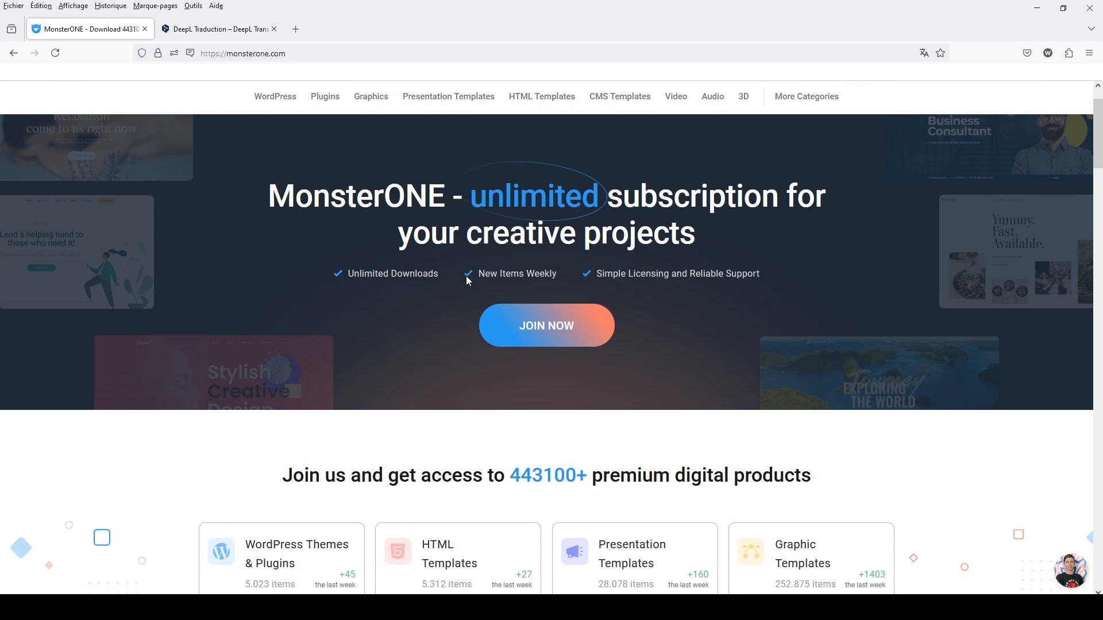
pyautogui.scroll(1, 467, 278)
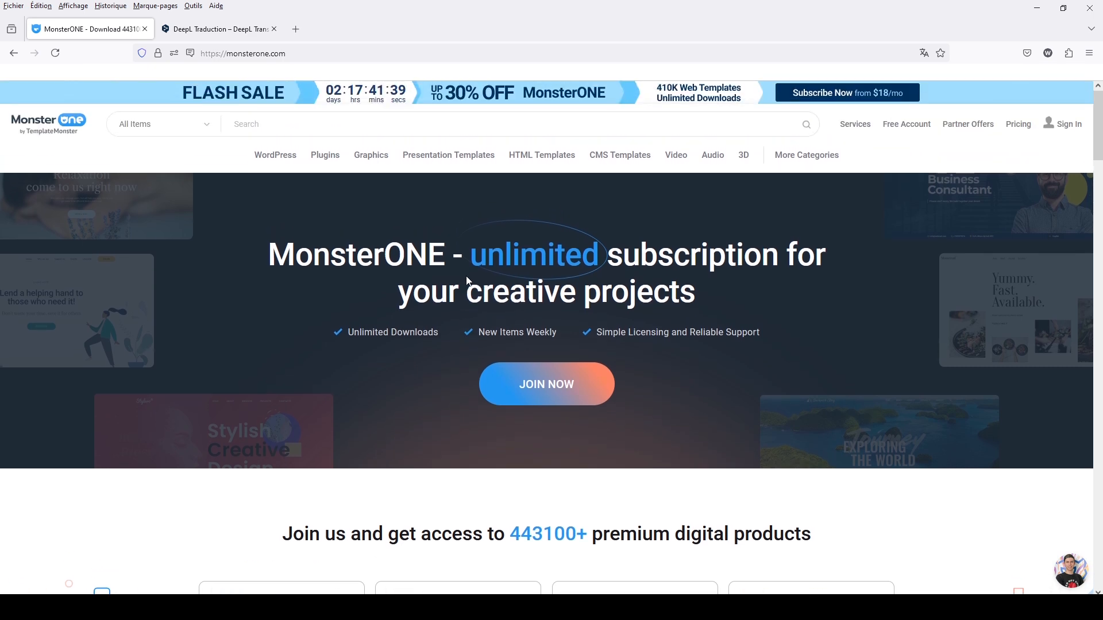
pyautogui.scroll(-6, 466, 278)
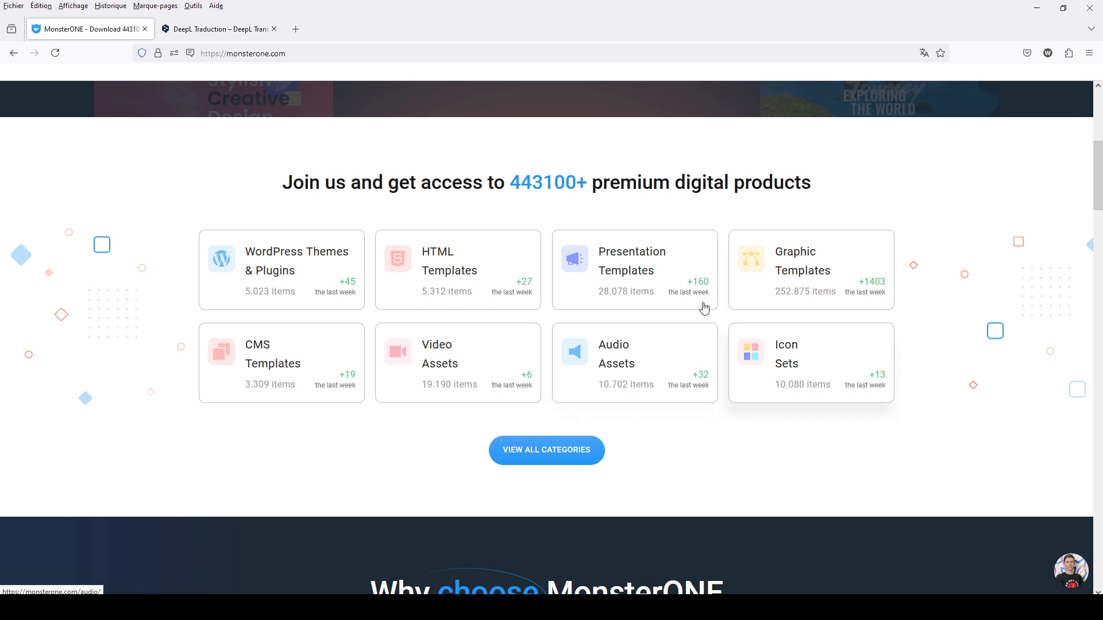
pyautogui.click(923, 53)
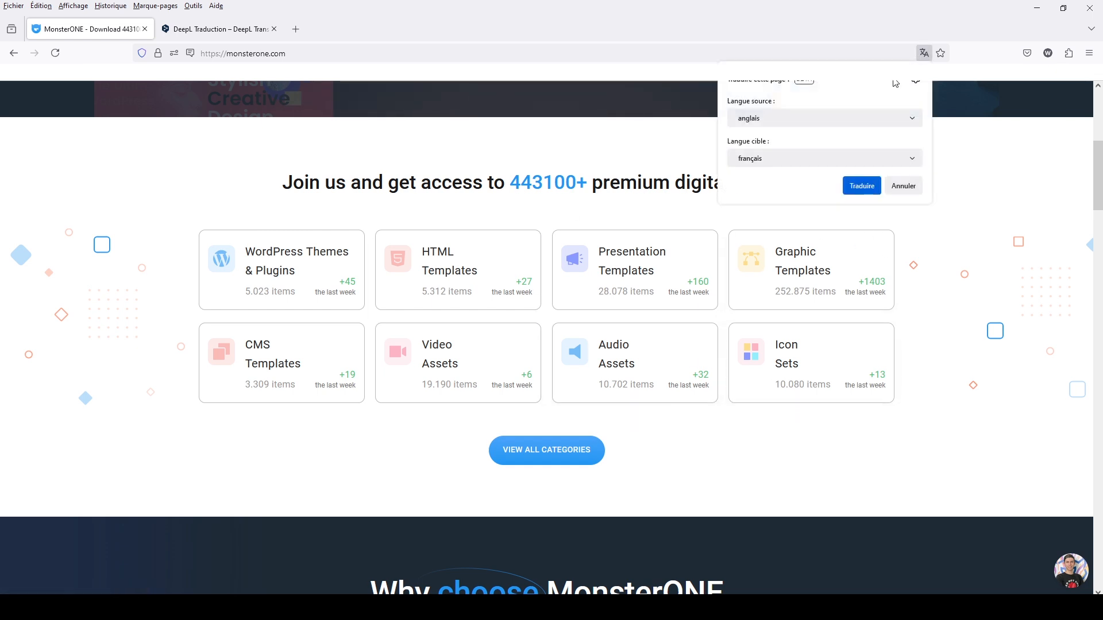
pyautogui.click(861, 184)
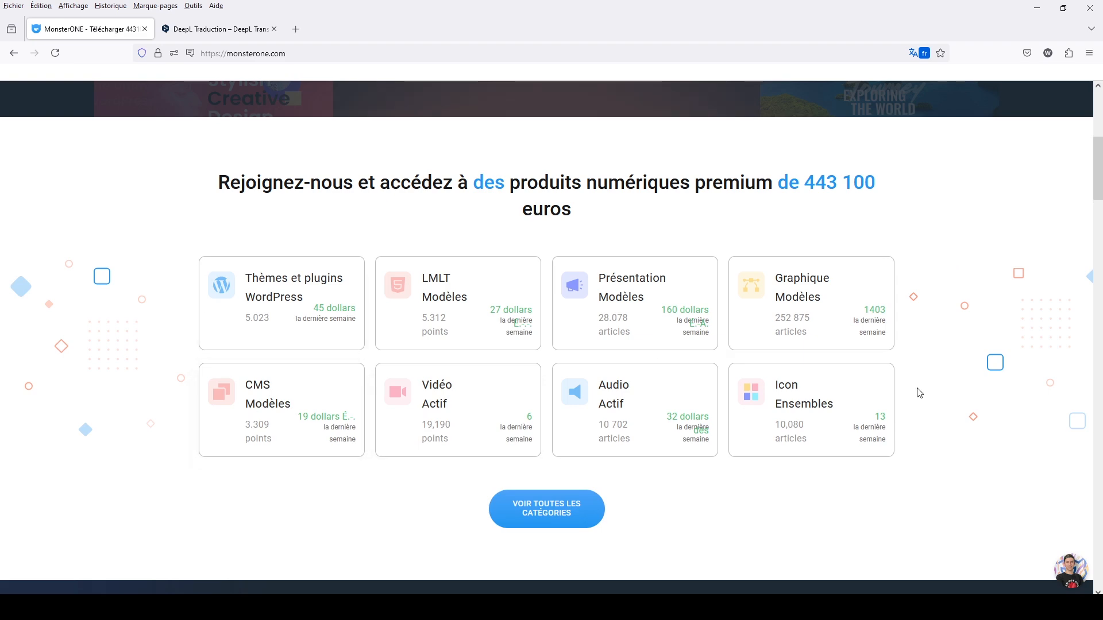
# Read through the translated homepage, covering the reasons to choose MonsterONE, the top-rated WordPress themes and the pricing section.
pyautogui.scroll(-5, 919, 393)
pyautogui.scroll(-4, 918, 393)
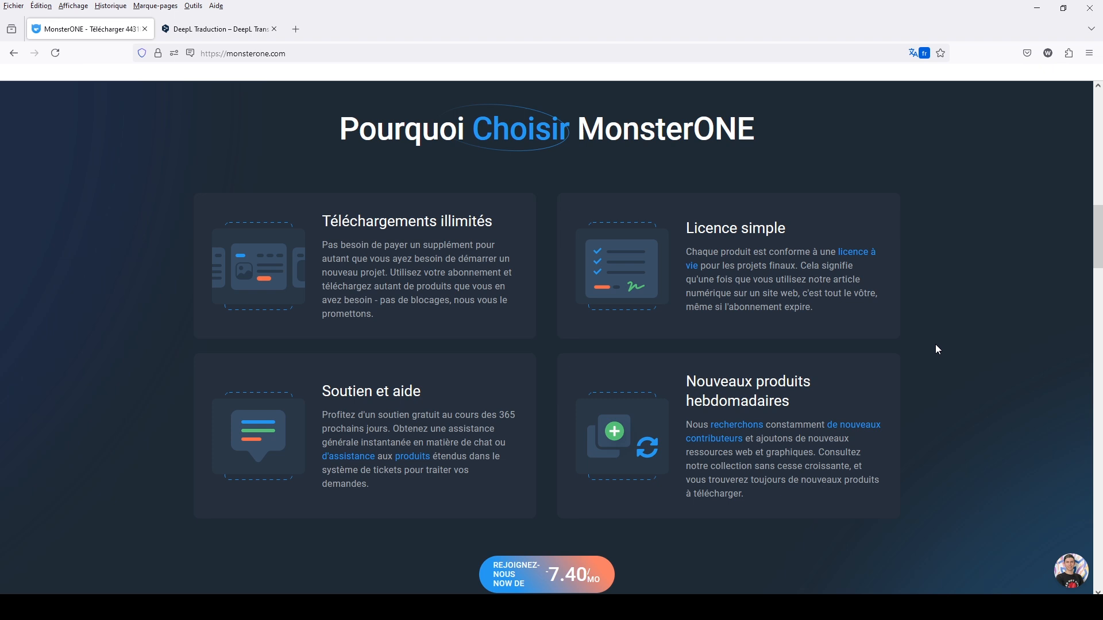
pyautogui.scroll(-1, 936, 345)
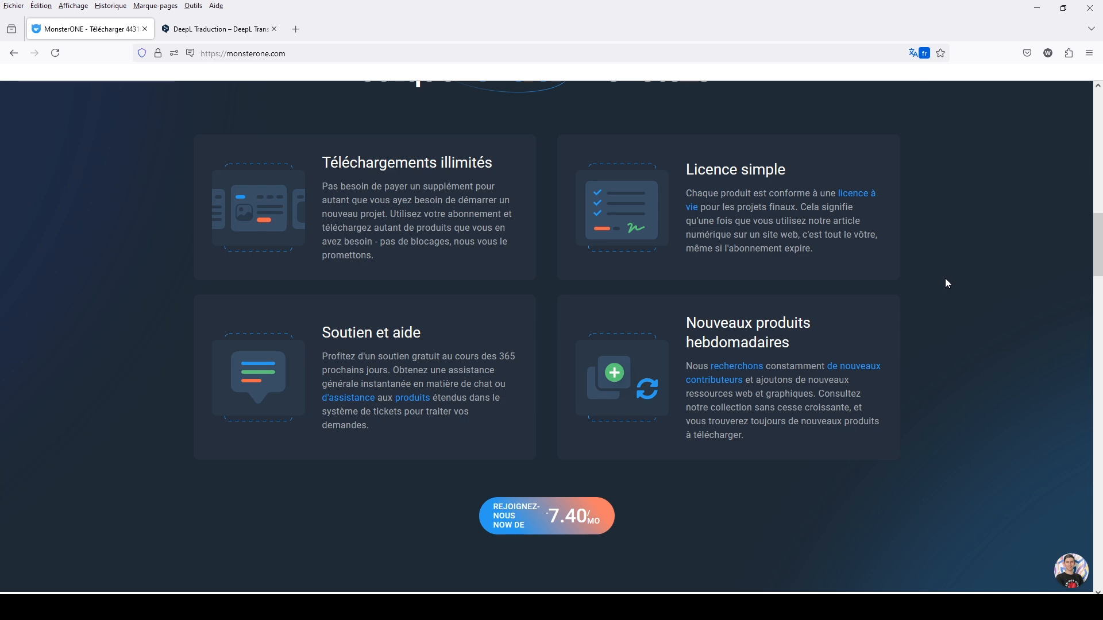
pyautogui.scroll(-8, 945, 279)
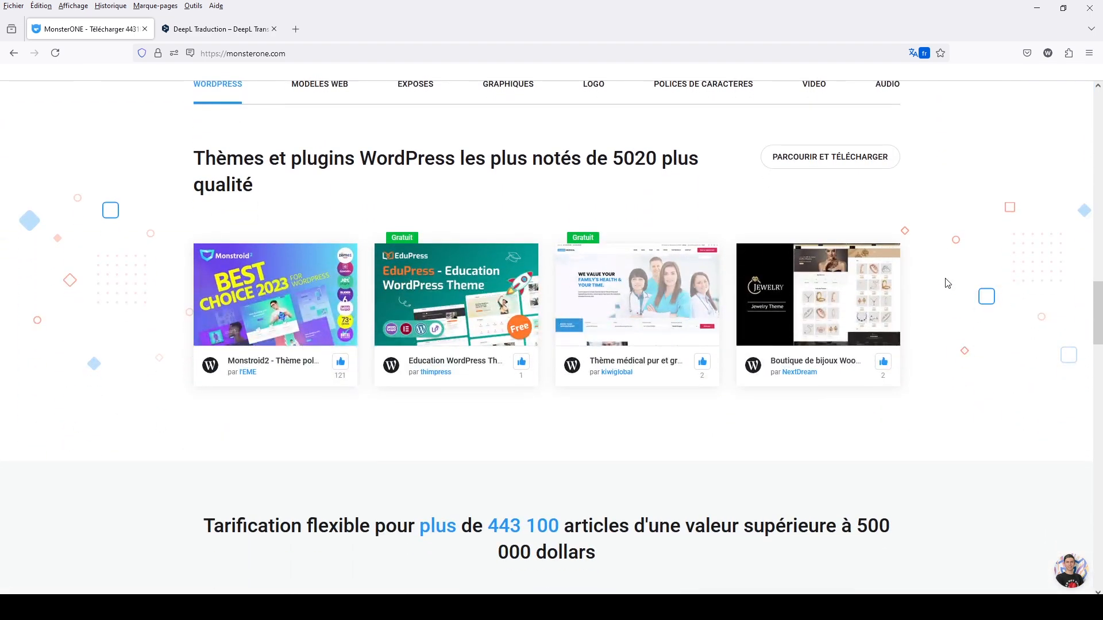
pyautogui.scroll(2, 398, 217)
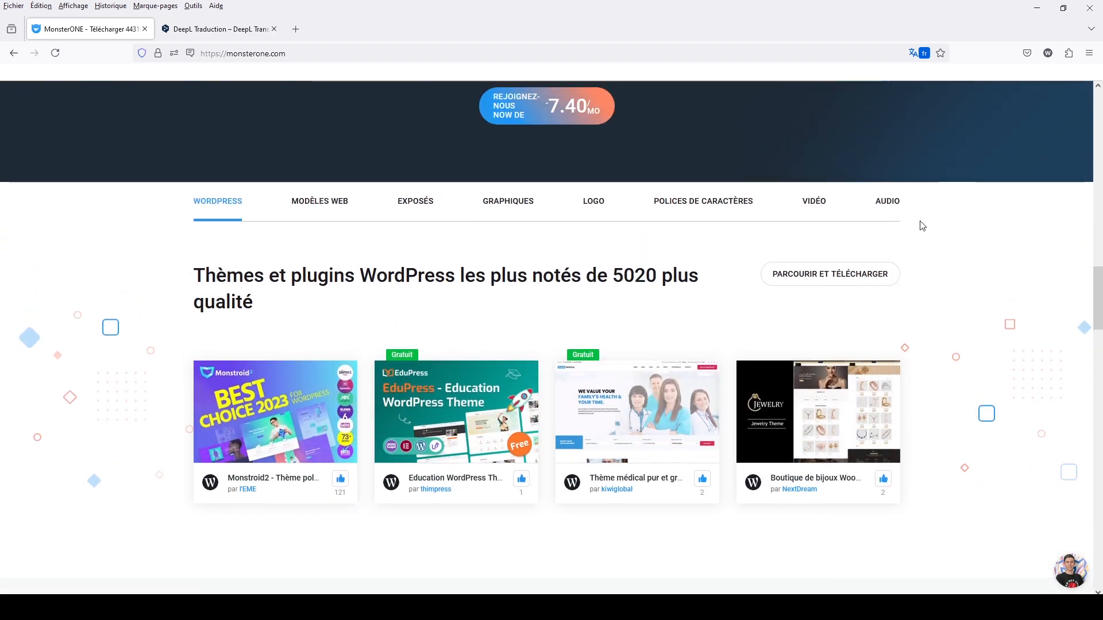
pyautogui.scroll(-5, 760, 451)
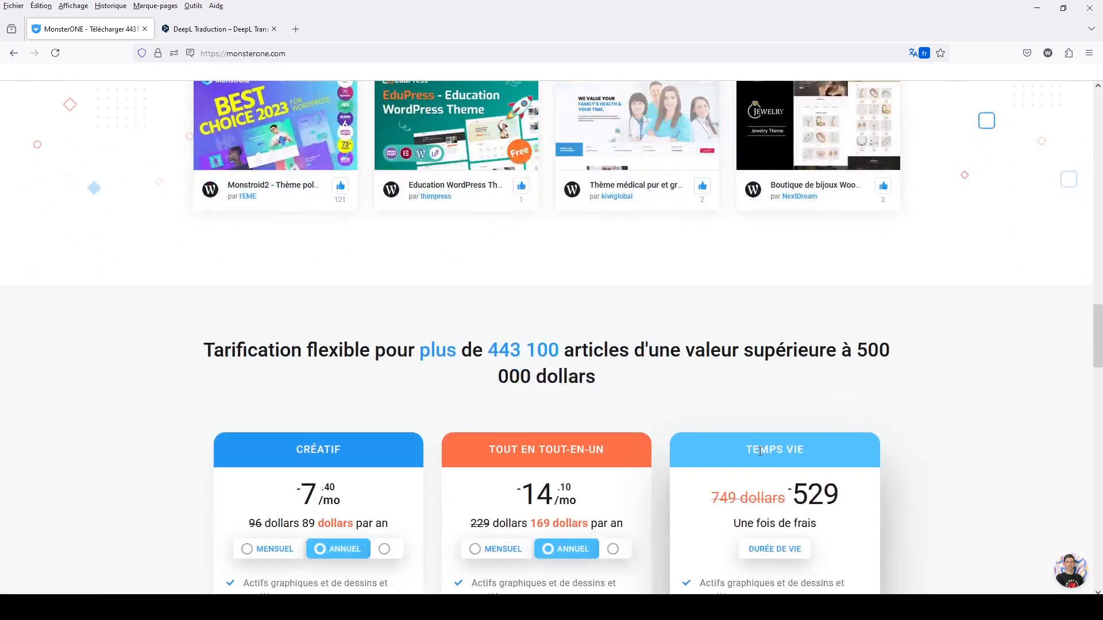
pyautogui.scroll(-3, 760, 451)
pyautogui.scroll(-1, 761, 454)
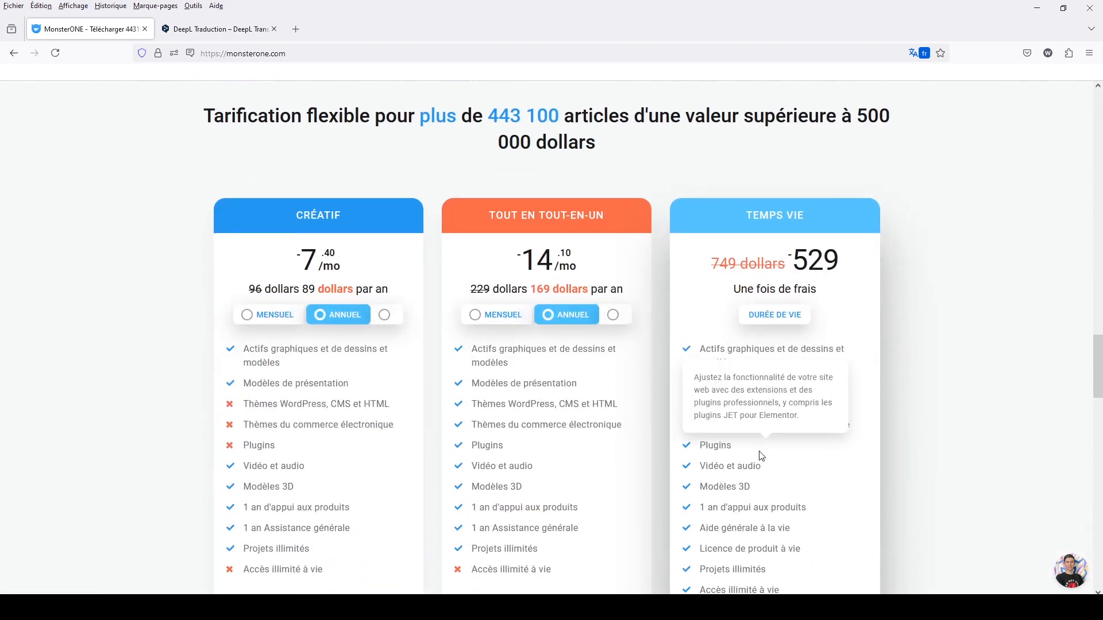
pyautogui.scroll(-1, 761, 455)
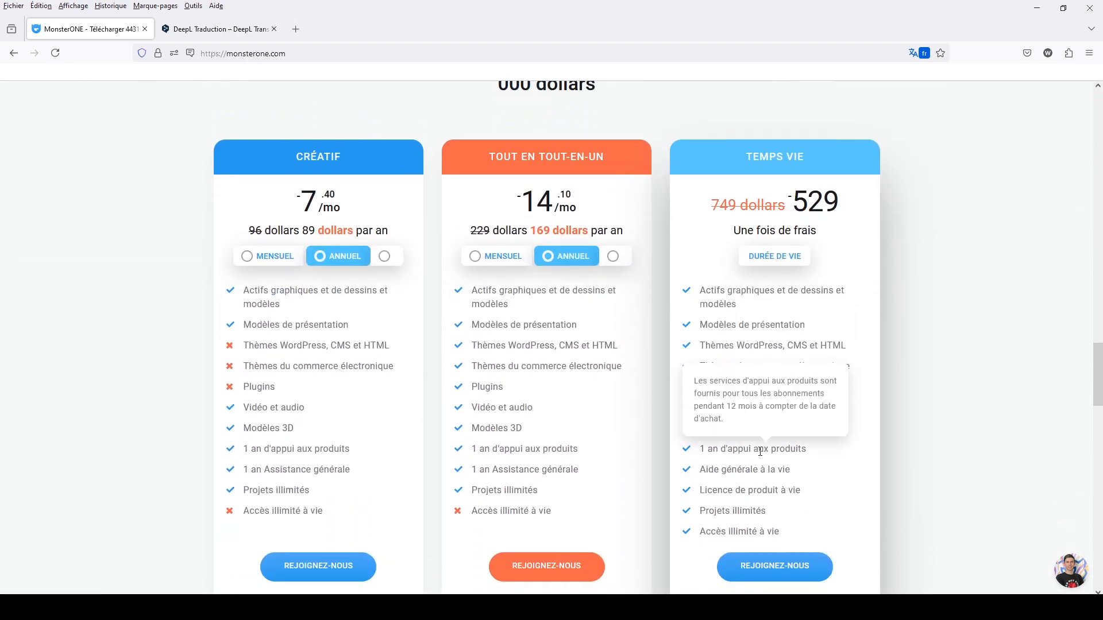
pyautogui.scroll(3, 760, 453)
pyautogui.scroll(15, 760, 451)
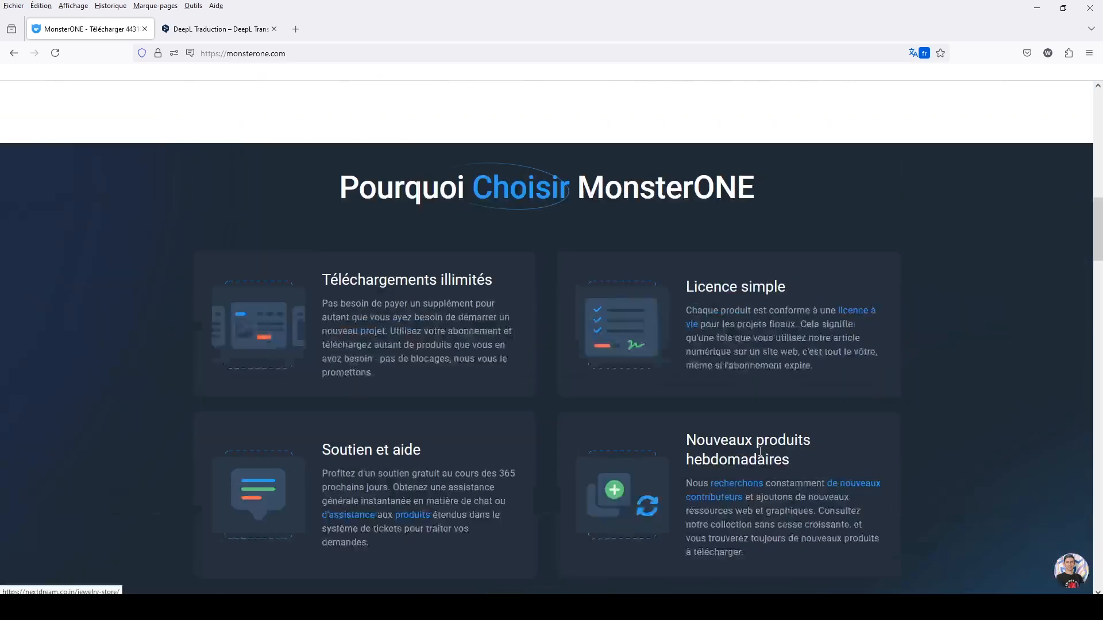
pyautogui.scroll(5, 759, 454)
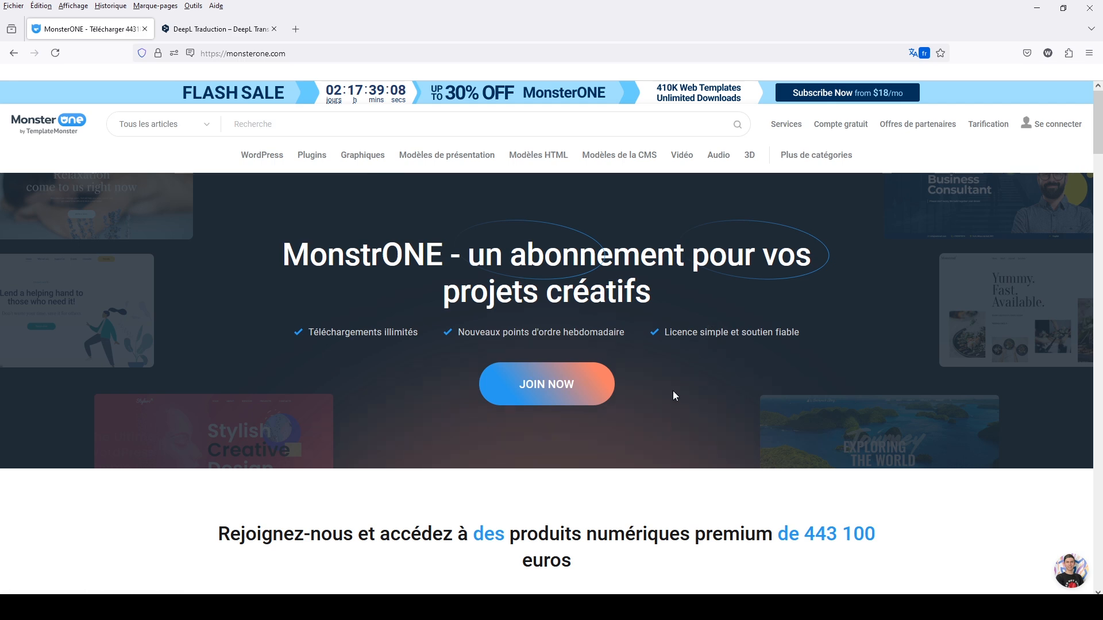
pyautogui.scroll(-1, 674, 392)
pyautogui.scroll(1, 674, 392)
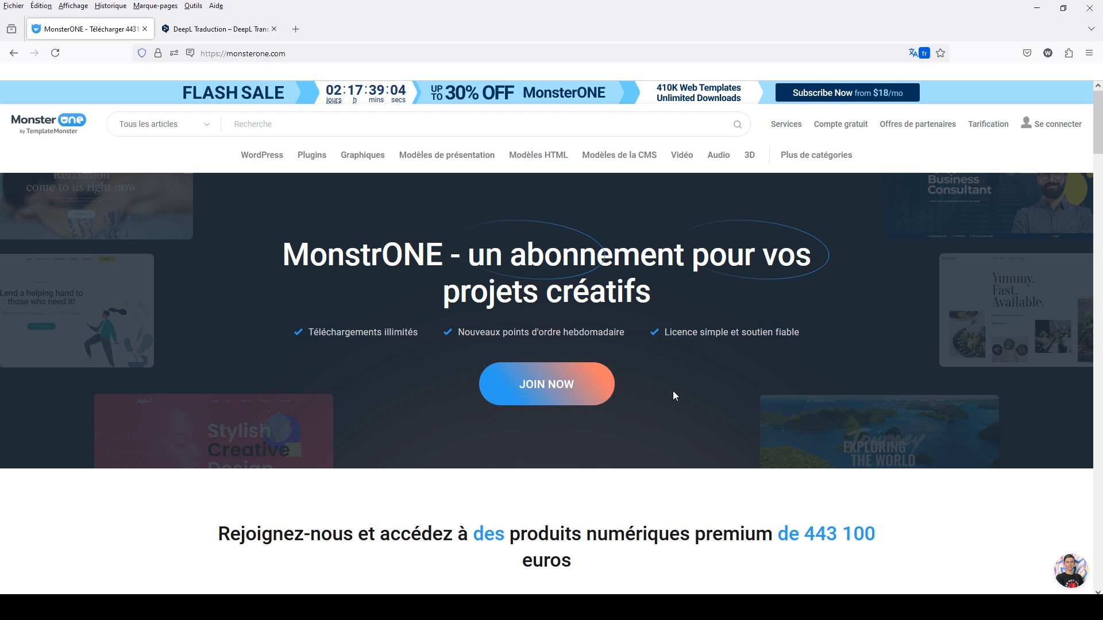
# Compare the features included in the Créatif, Tout en tout-en-un and Temps vie subscription plans.
pyautogui.scroll(-8, 673, 391)
pyautogui.scroll(-15, 675, 396)
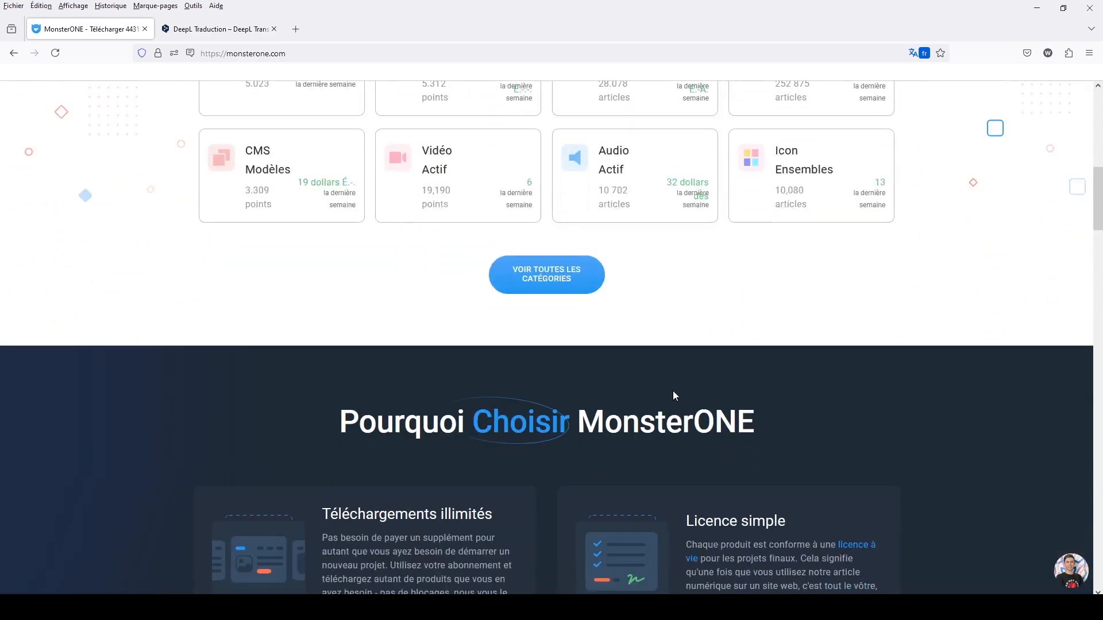
pyautogui.scroll(-5, 676, 396)
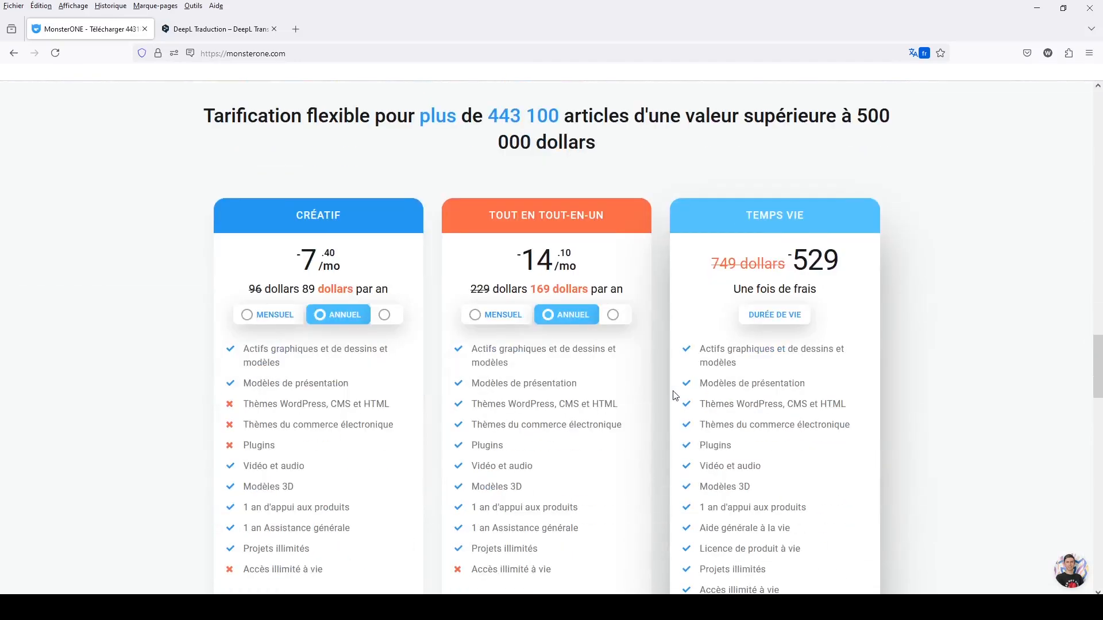
pyautogui.scroll(-2, 675, 396)
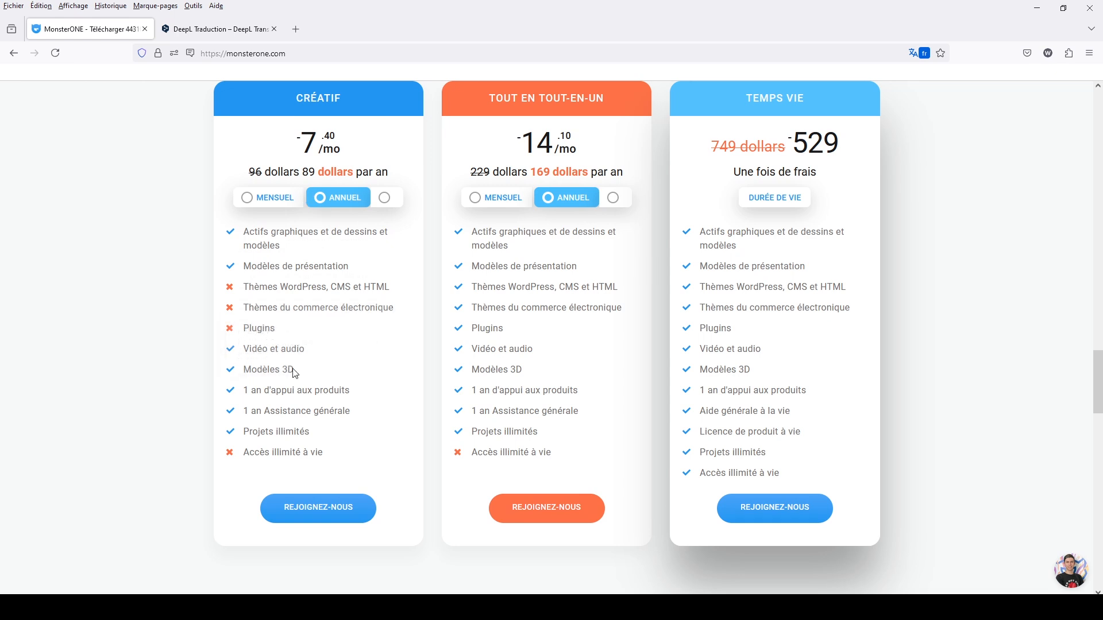
pyautogui.moveTo(283, 287)
pyautogui.moveTo(293, 352)
pyautogui.moveTo(508, 278)
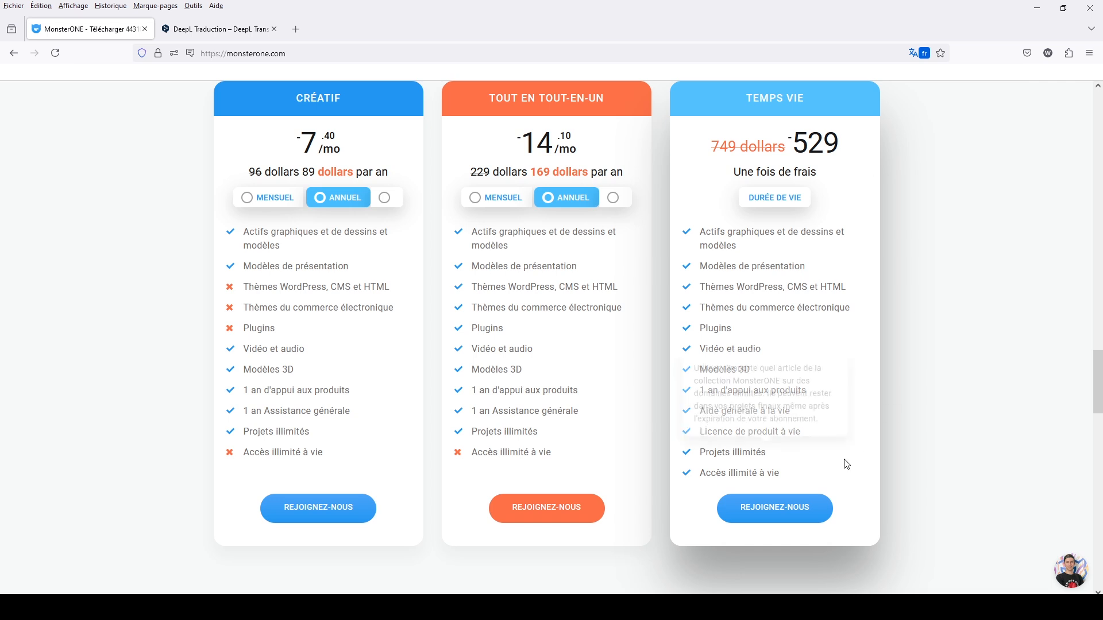
pyautogui.moveTo(819, 417)
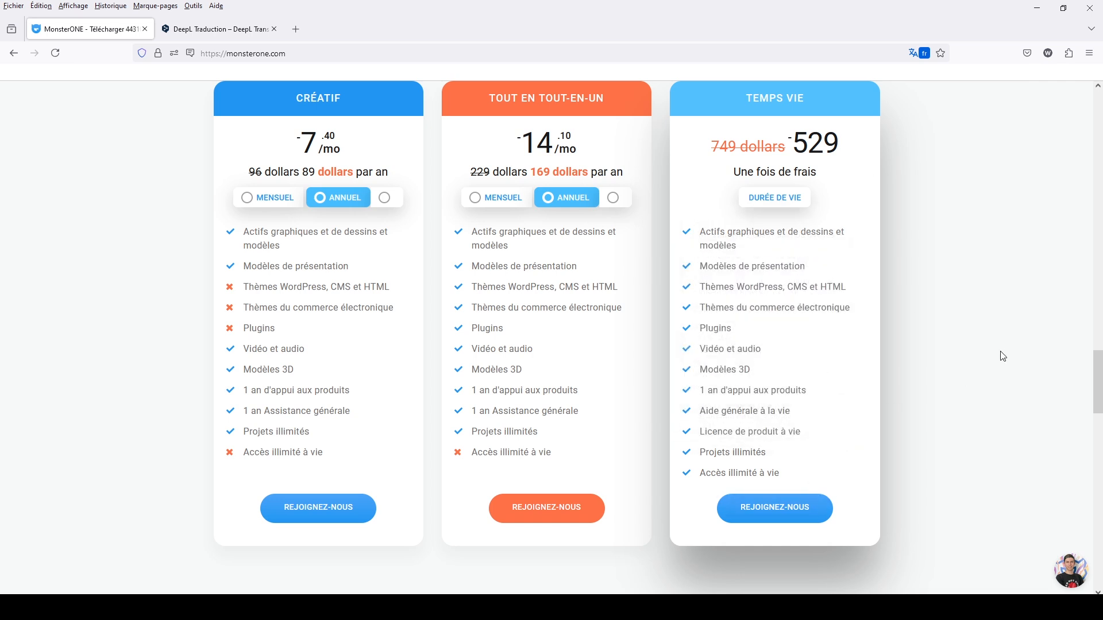
# Review the prices of the three subscription plans again and return to the homepage's opening banner.
pyautogui.scroll(2, 972, 355)
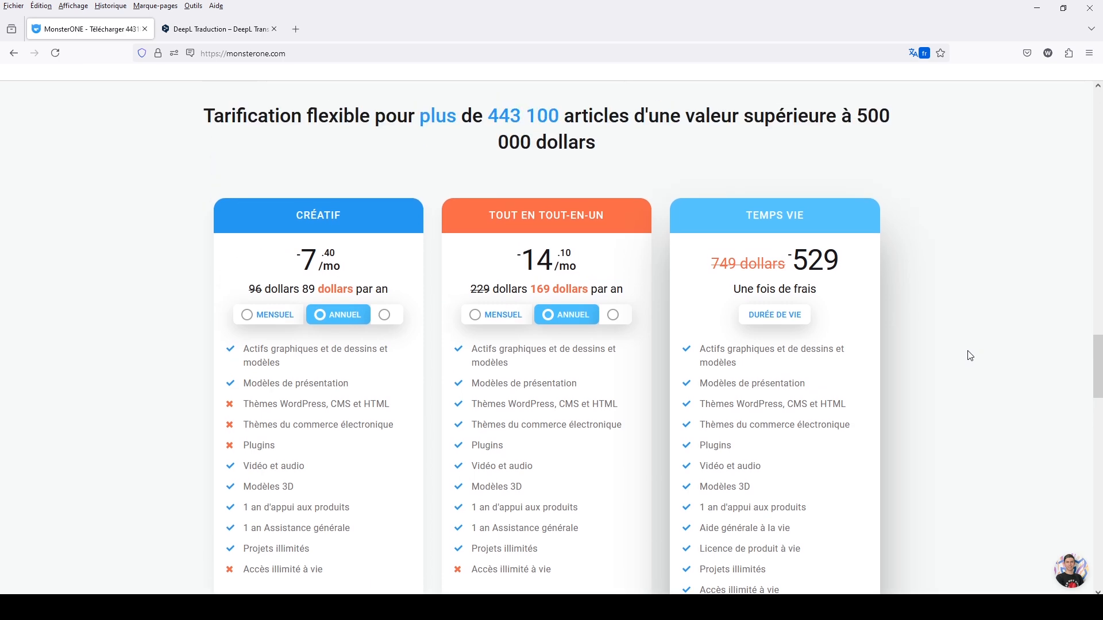
pyautogui.scroll(-4, 971, 356)
pyautogui.scroll(3, 970, 356)
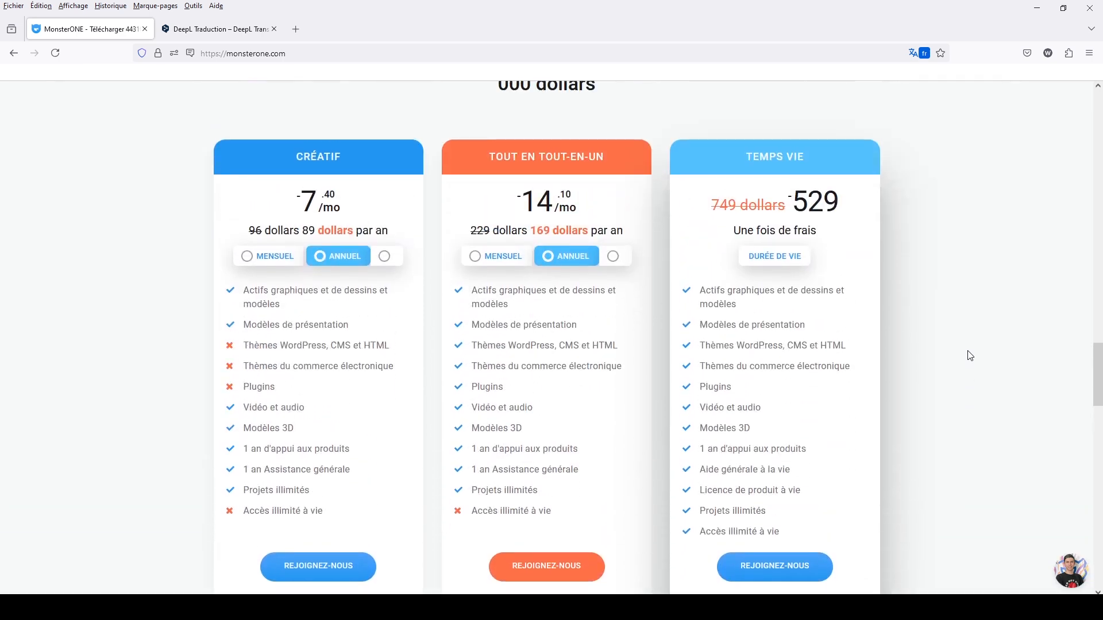
pyautogui.scroll(2, 970, 355)
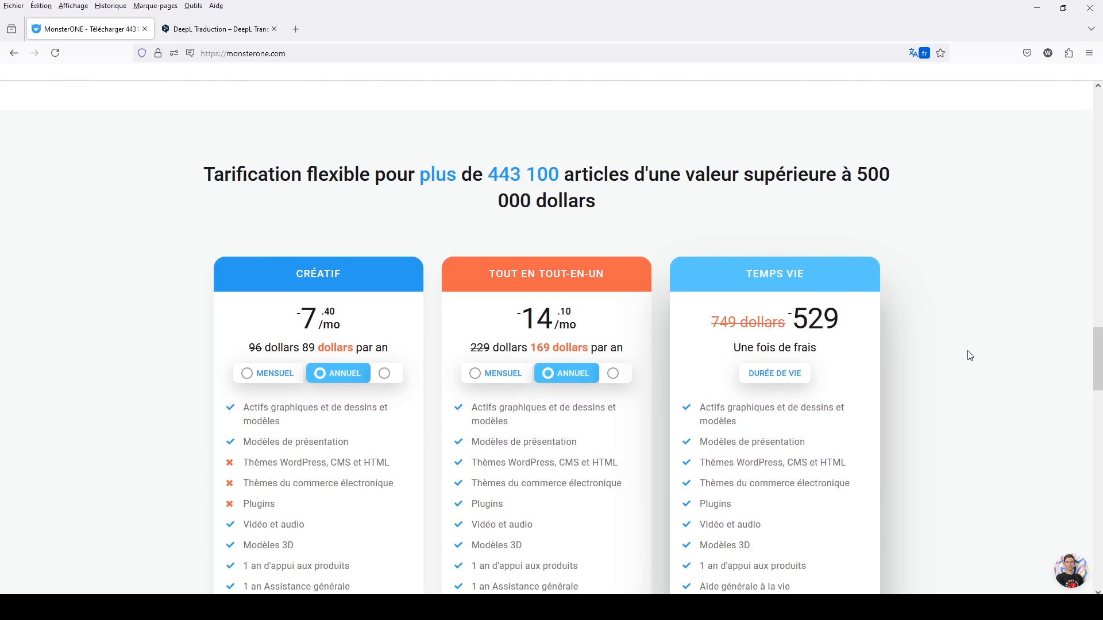
pyautogui.scroll(3, 970, 355)
pyautogui.scroll(2, 970, 356)
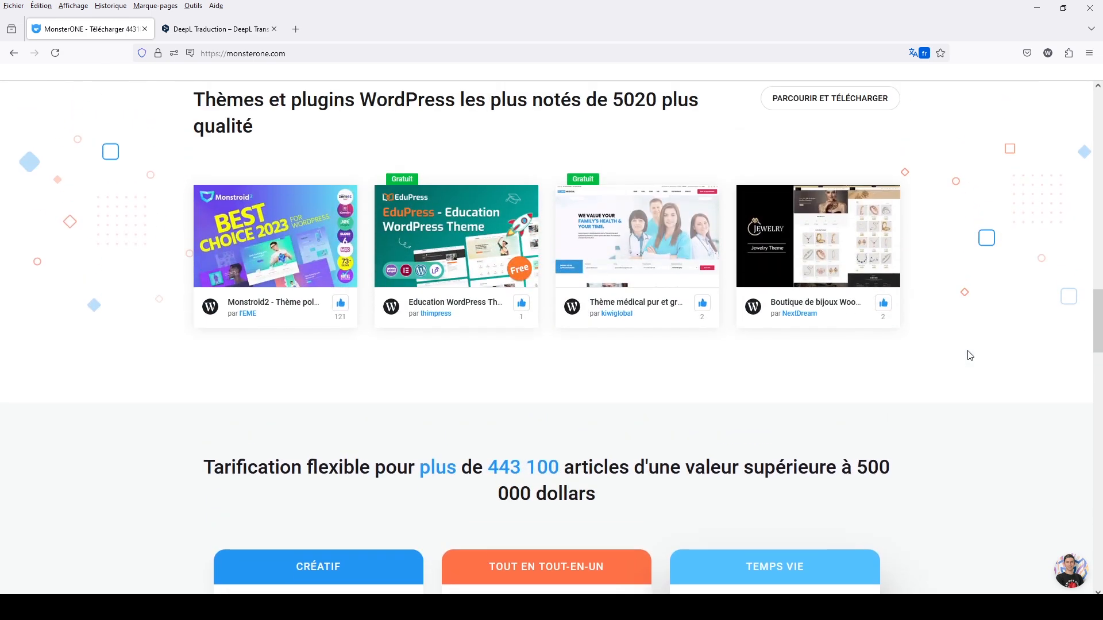
pyautogui.scroll(-6, 970, 355)
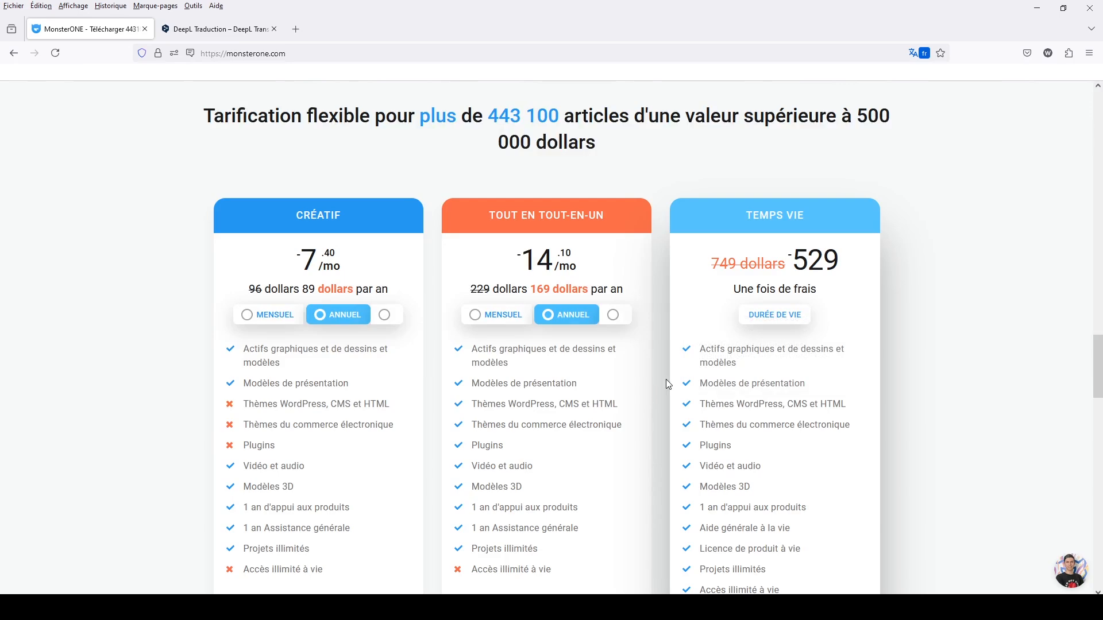
pyautogui.scroll(4, 668, 384)
pyautogui.scroll(20, 668, 384)
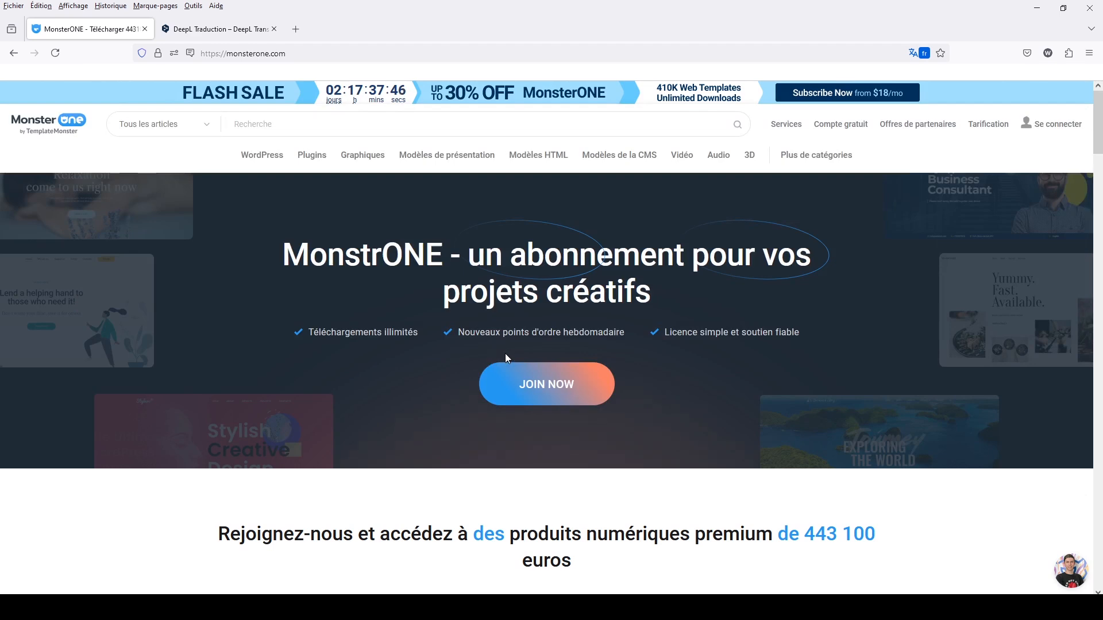
# Open the WordPress category and look through its listed themes, plugins and filters.
pyautogui.click(262, 155)
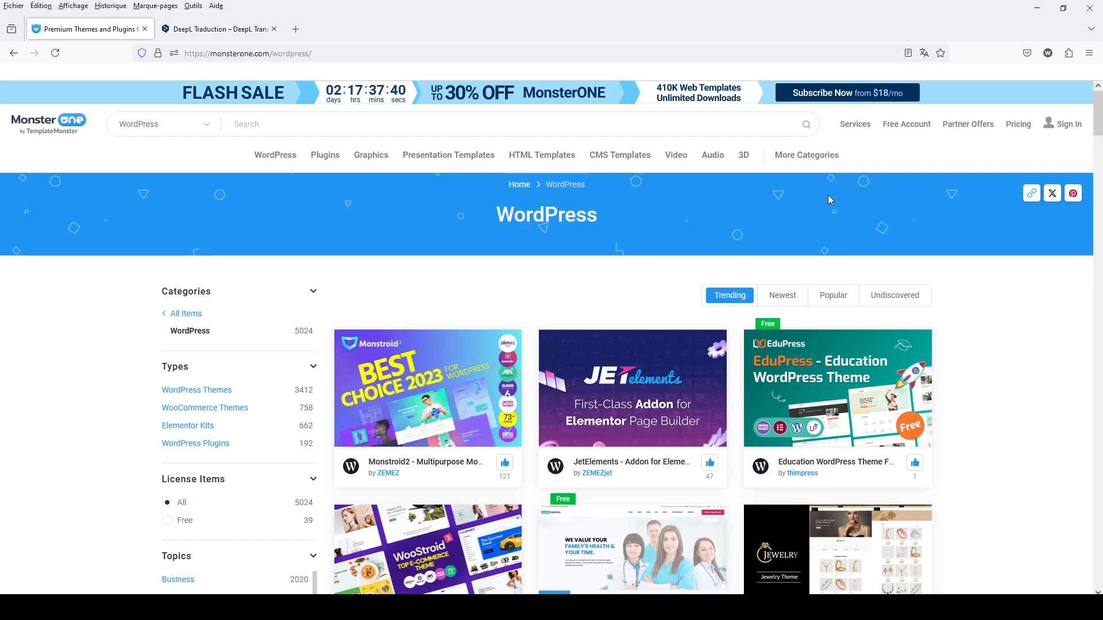
pyautogui.scroll(-5, 819, 241)
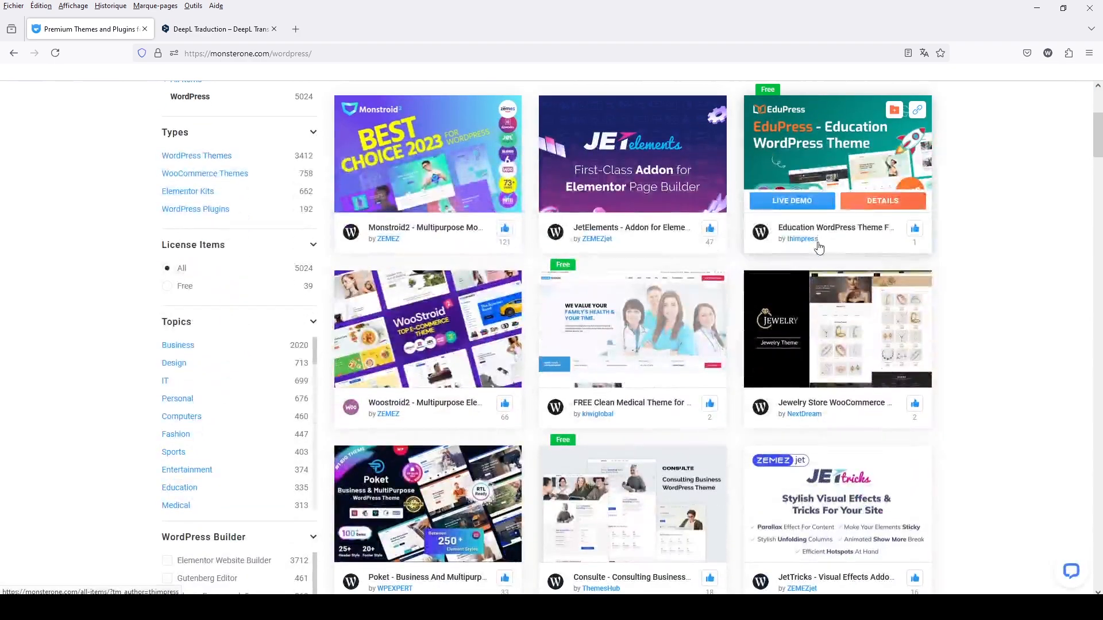
pyautogui.scroll(-4, 819, 247)
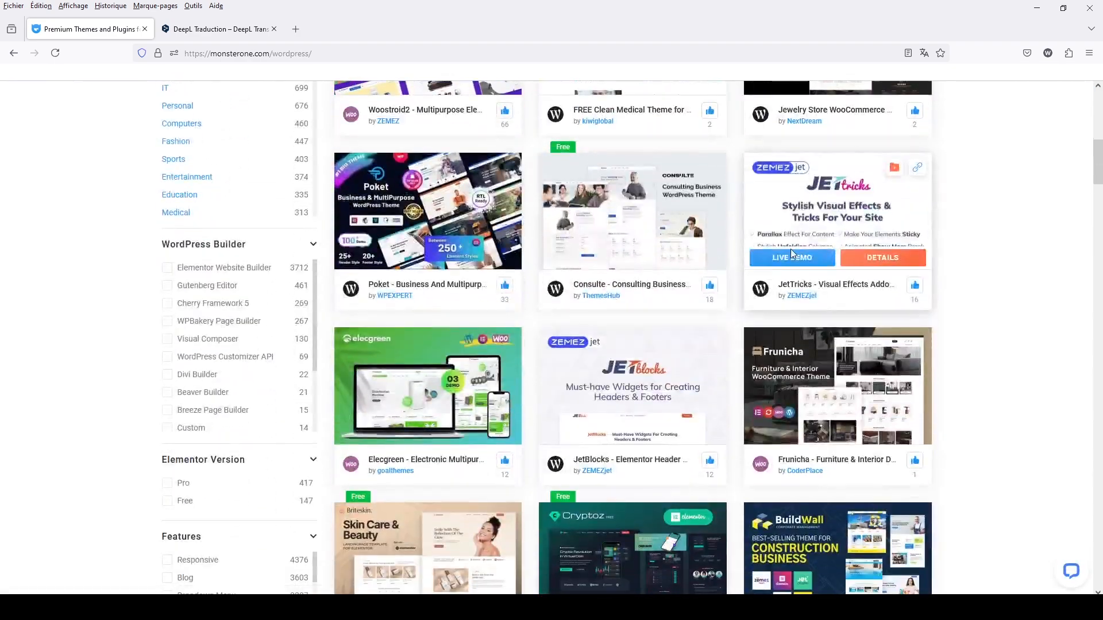
pyautogui.scroll(-5, 791, 253)
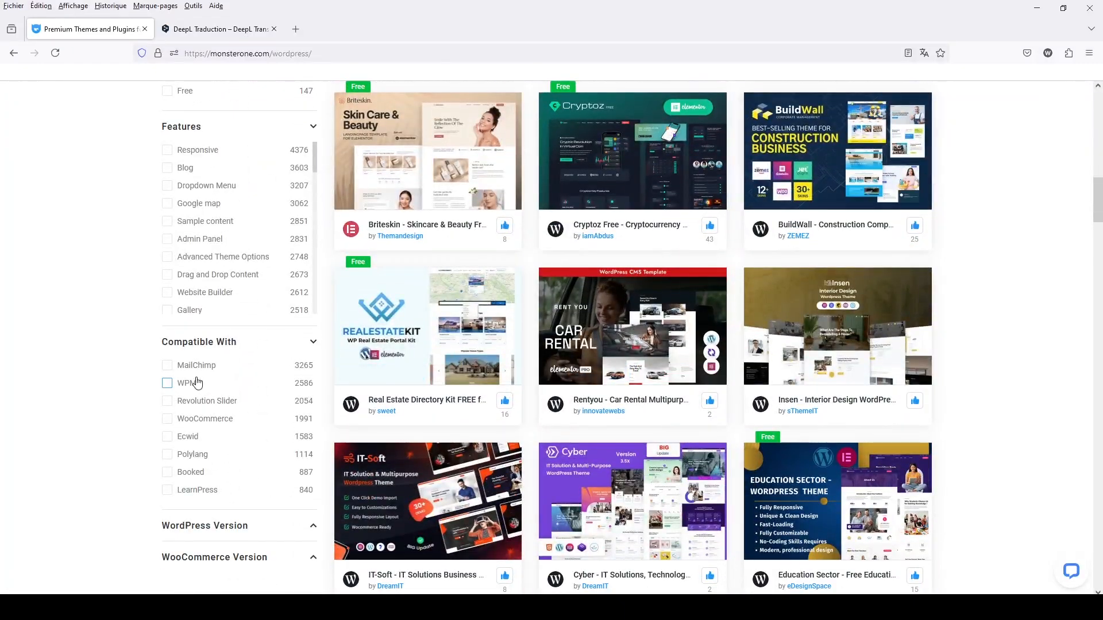
pyautogui.scroll(4, 198, 381)
pyautogui.scroll(11, 200, 381)
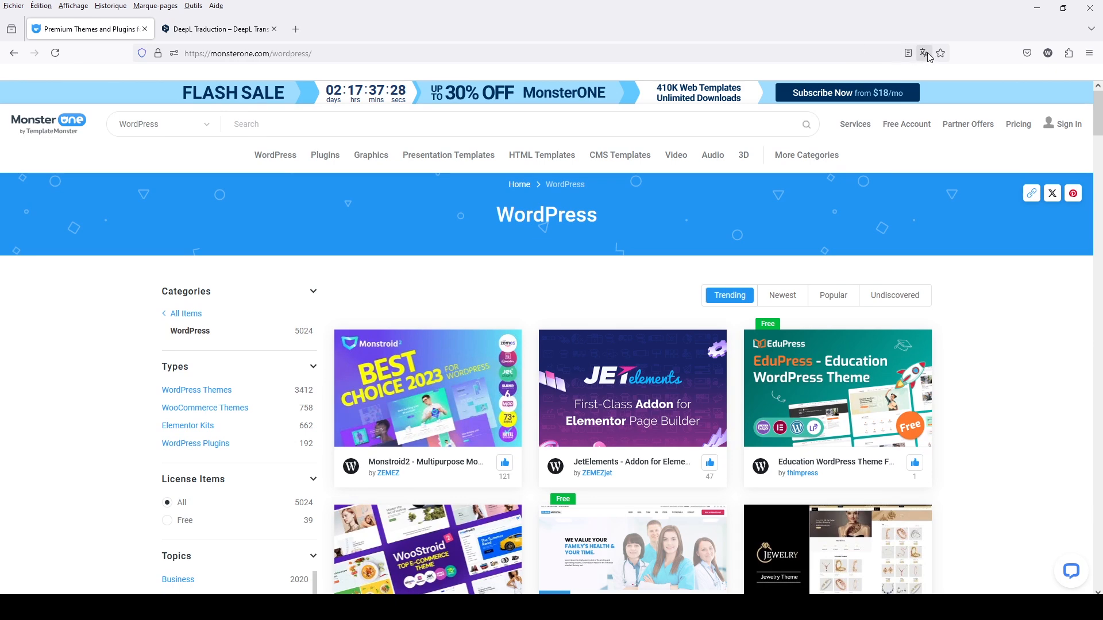
# Translate the WordPress category page from English to French.
pyautogui.click(925, 53)
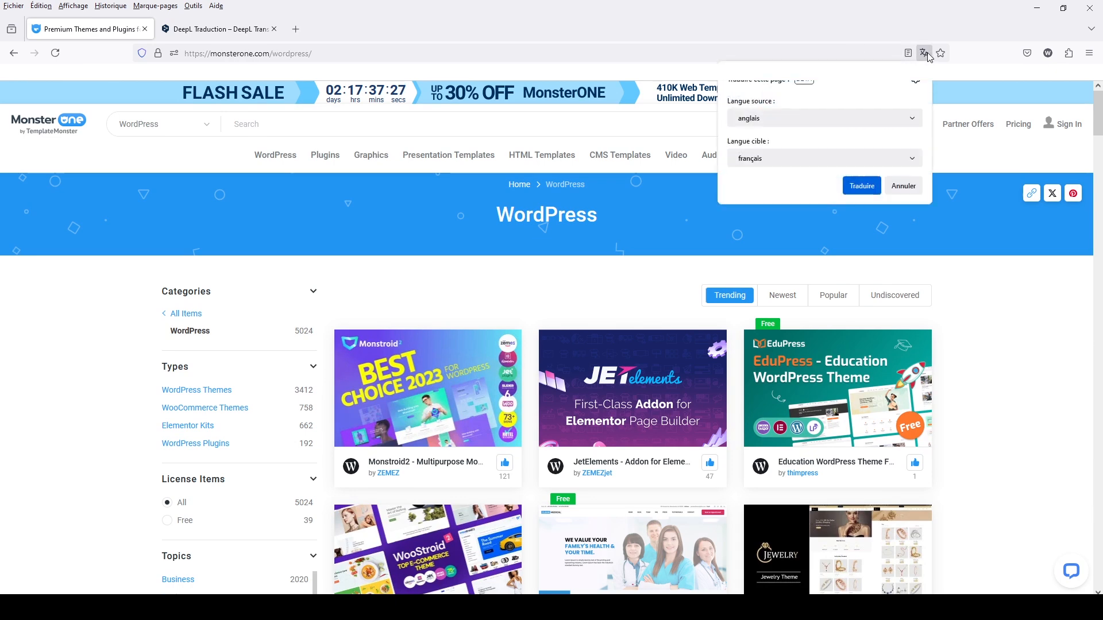
pyautogui.click(856, 185)
# Examine the category's type and licence filters and go through the full list of theme topics.
pyautogui.scroll(-2, 317, 261)
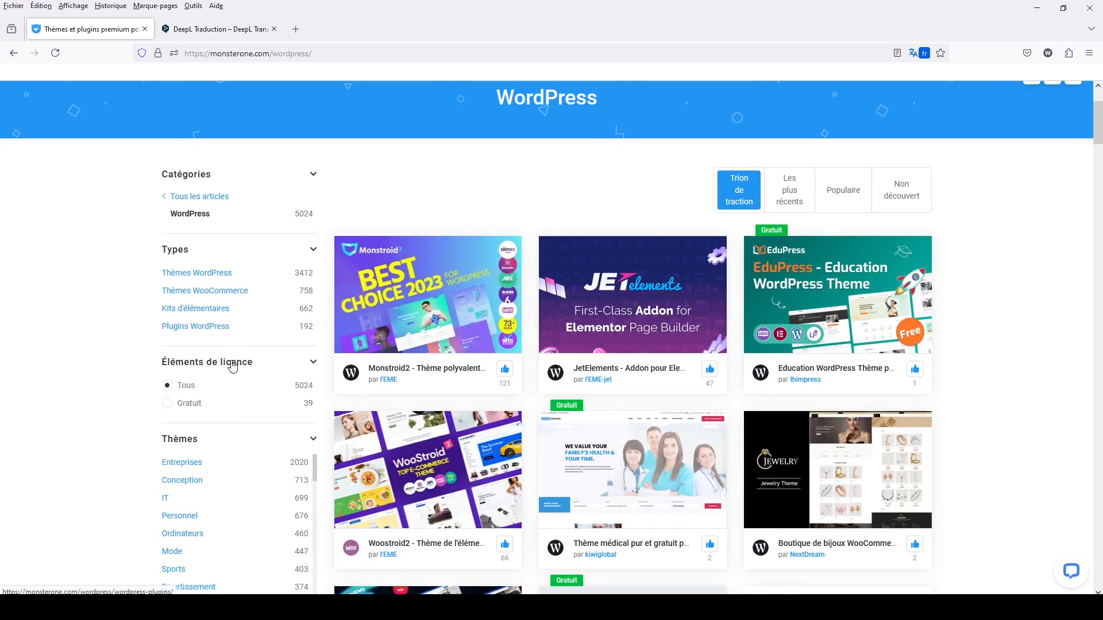
pyautogui.scroll(-1, 215, 379)
pyautogui.scroll(-2, 215, 379)
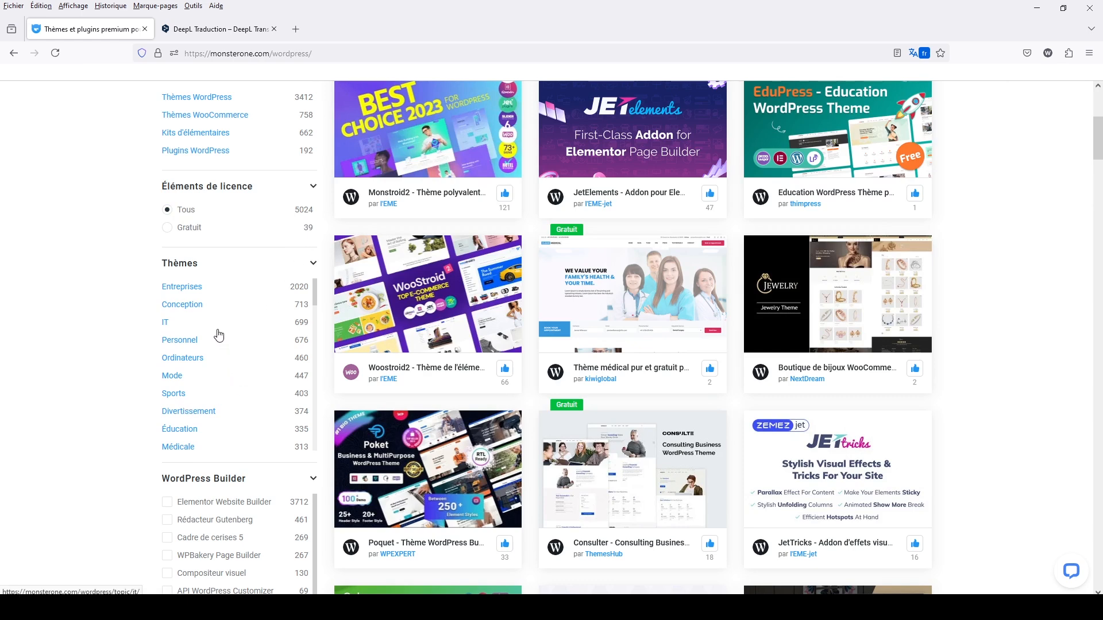
pyautogui.scroll(-2, 196, 297)
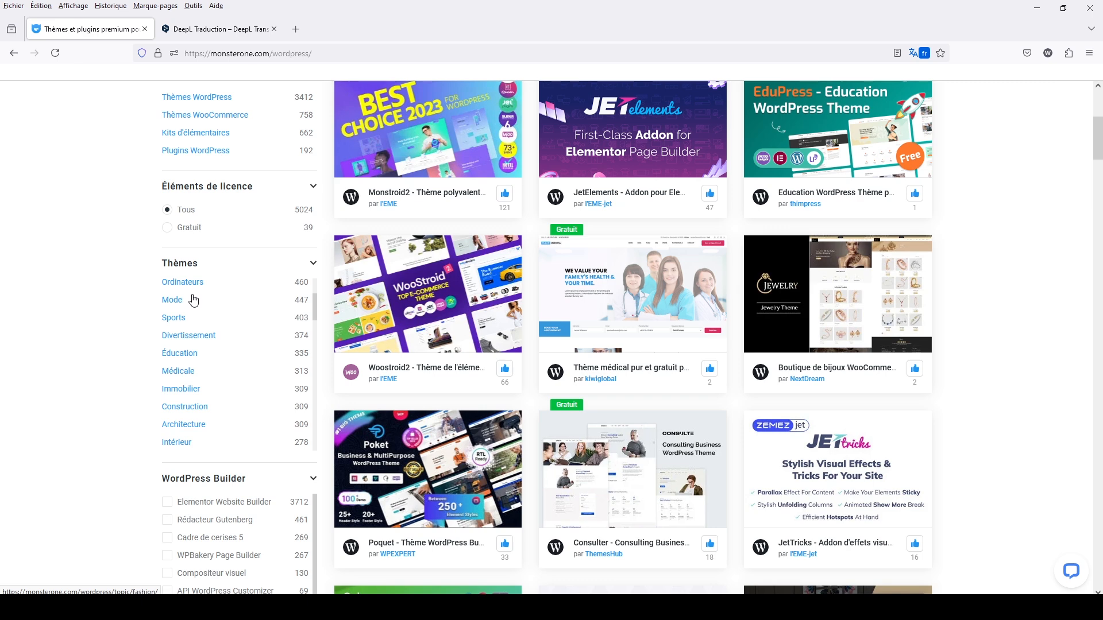
pyautogui.scroll(-2, 193, 300)
pyautogui.scroll(-10, 193, 300)
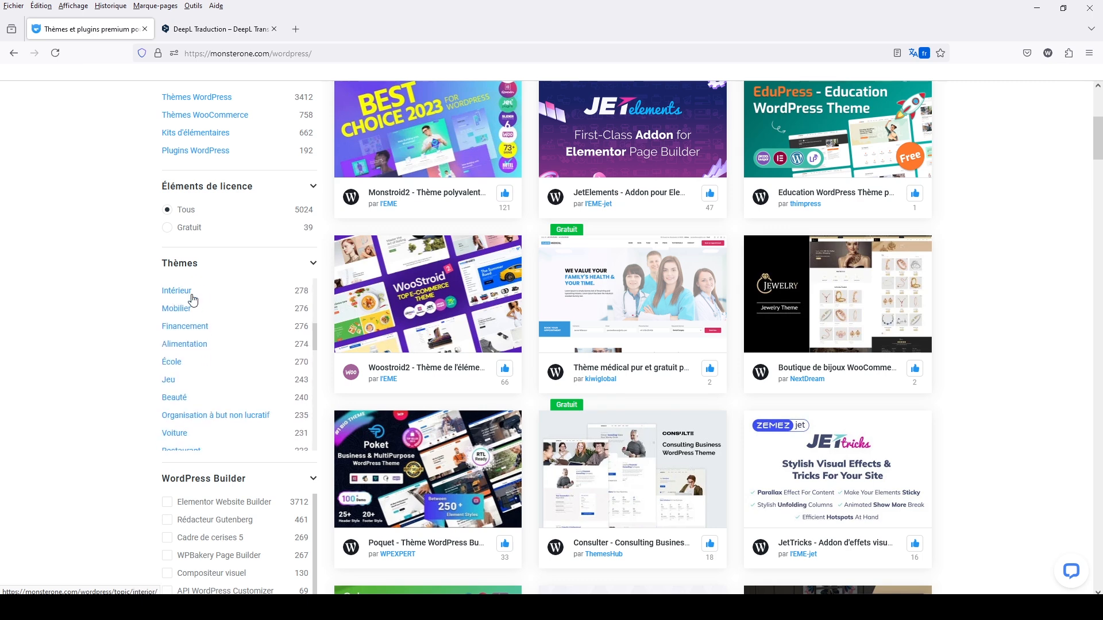
pyautogui.scroll(-5, 193, 299)
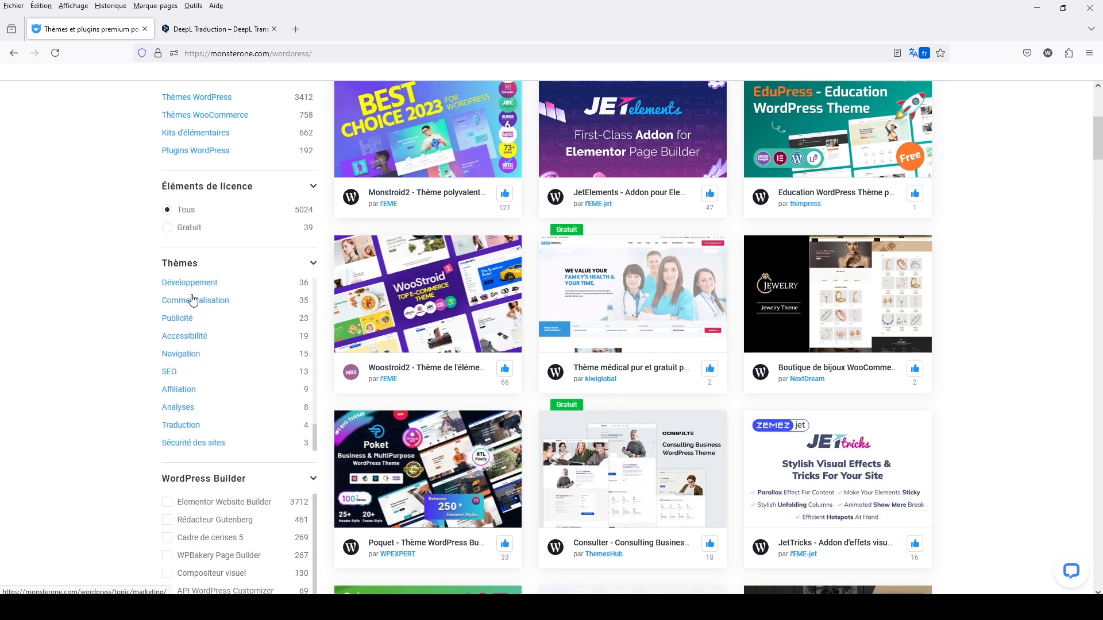
pyautogui.scroll(10, 196, 397)
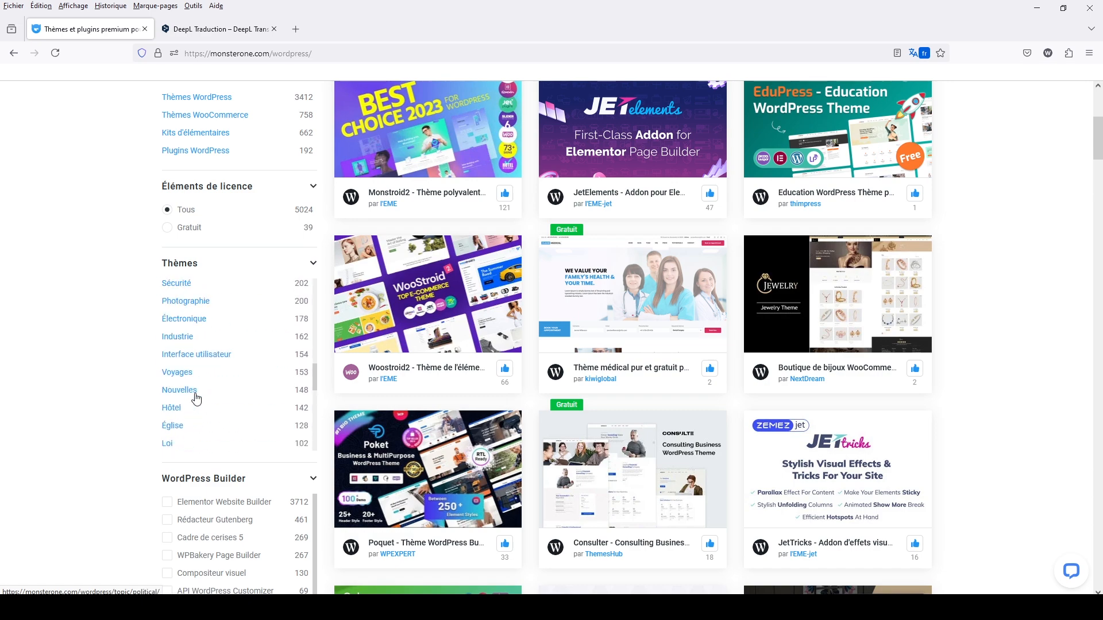
pyautogui.scroll(3, 194, 397)
# Review the WordPress builder, Elementor version, feature and compatibility filters, returning to the beginning of the catalogue.
pyautogui.scroll(-5, 113, 484)
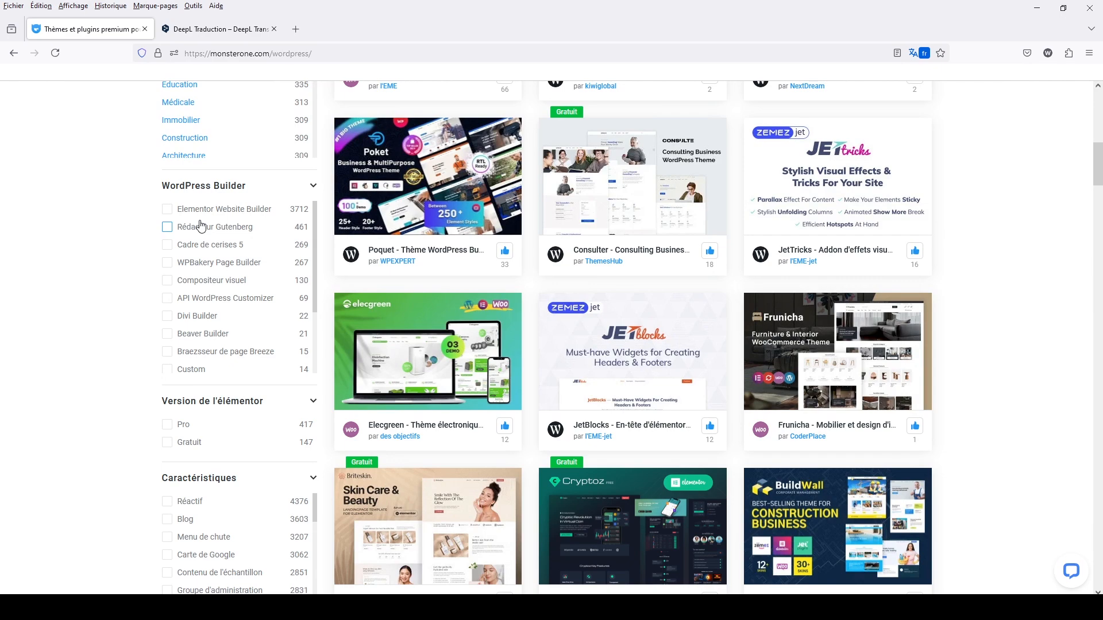
pyautogui.scroll(-3, 200, 225)
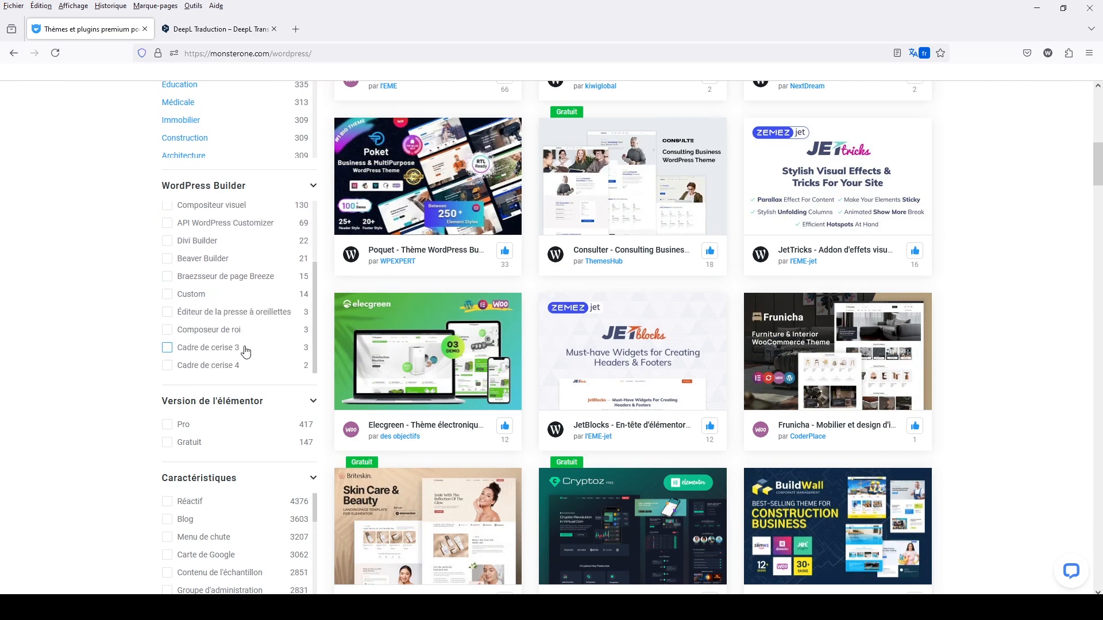
pyautogui.scroll(3, 261, 360)
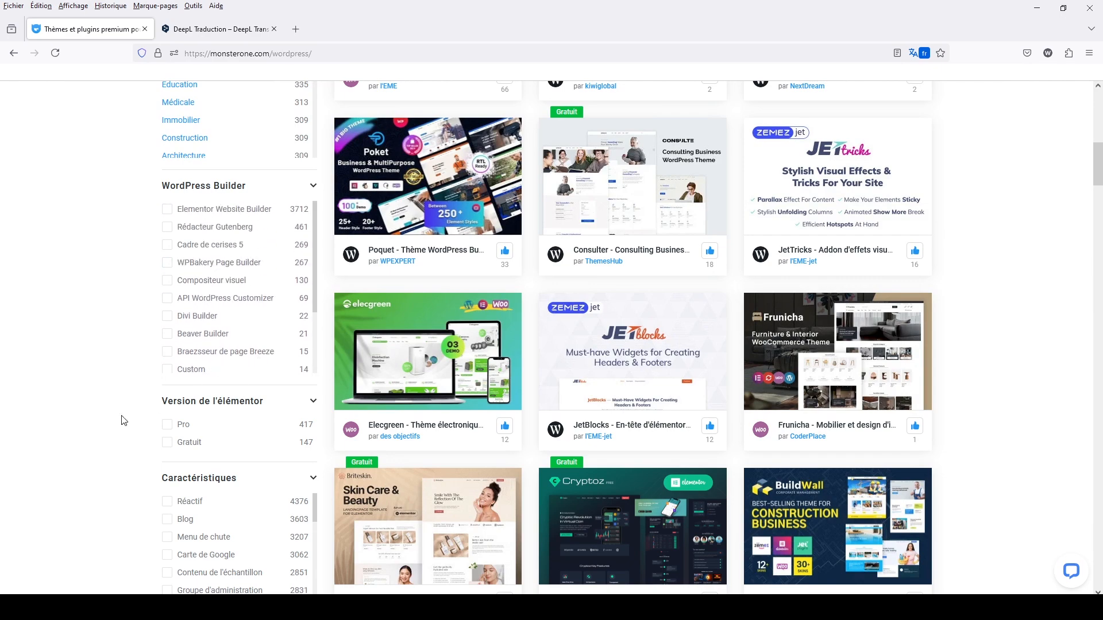
pyautogui.scroll(-4, 115, 434)
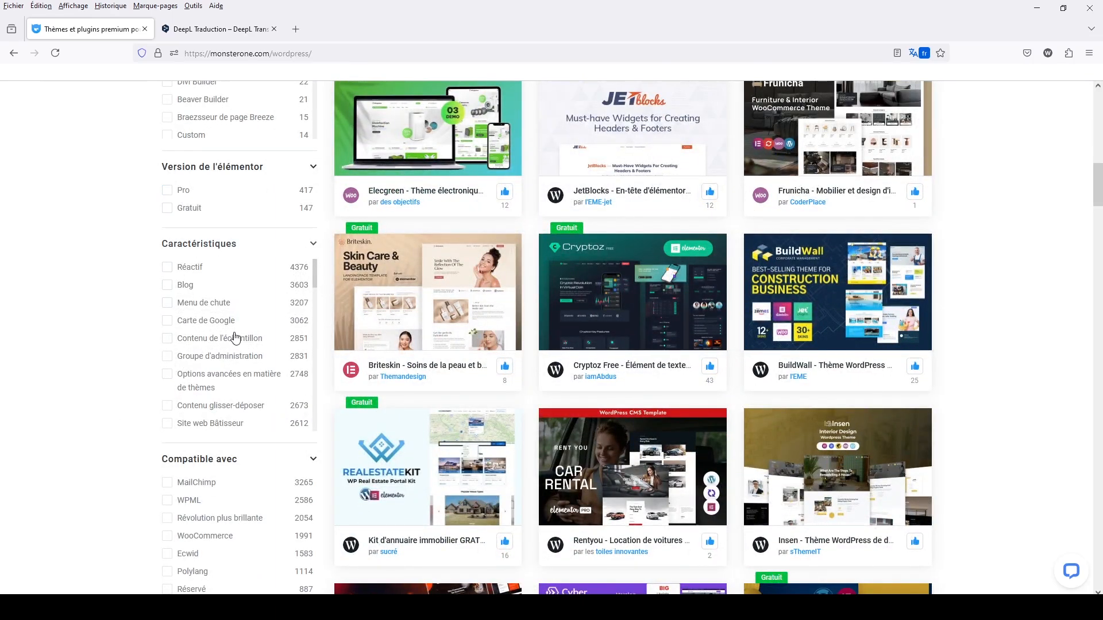
pyautogui.scroll(-1, 254, 424)
pyautogui.scroll(-3, 254, 424)
pyautogui.scroll(-6, 147, 461)
pyautogui.scroll(15, 781, 368)
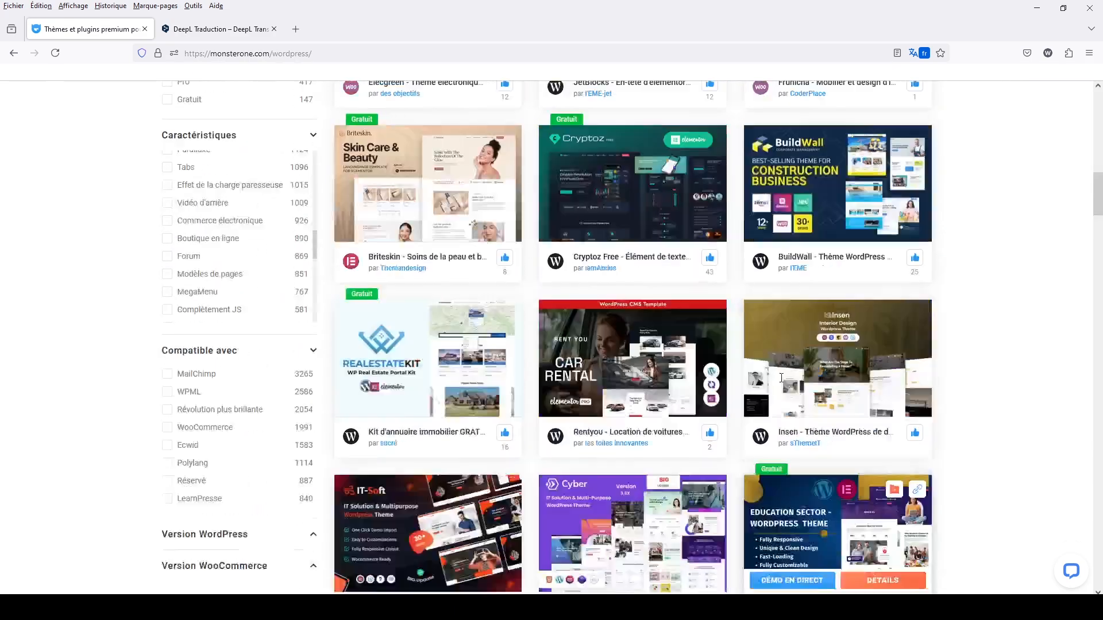
pyautogui.scroll(4, 781, 380)
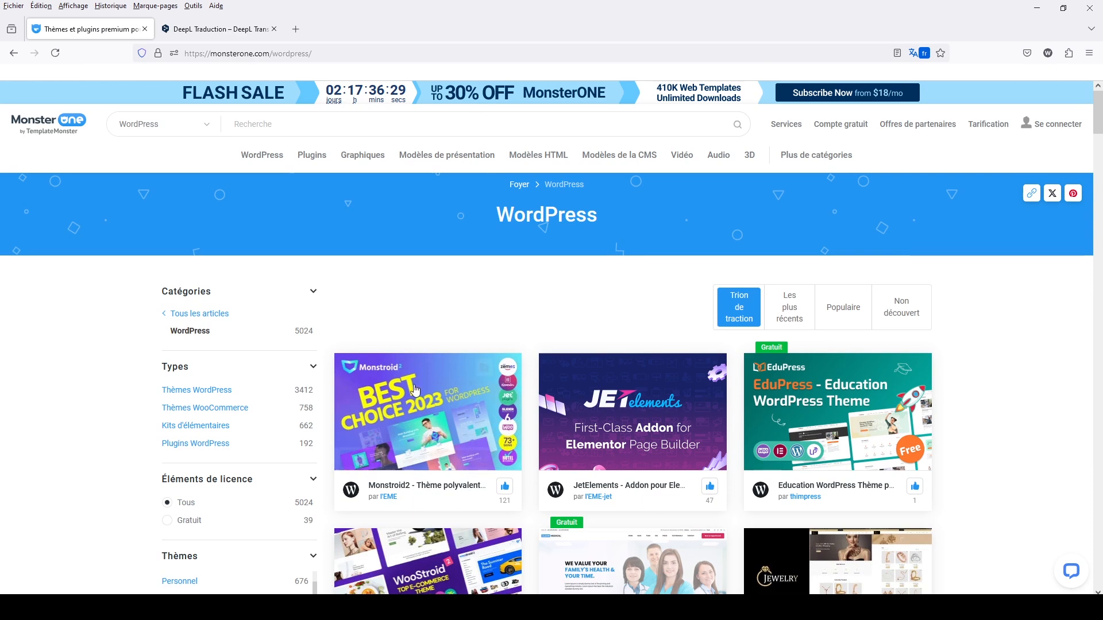
# Open the details page of the Monstroid2 theme and expand its full description.
pyautogui.moveTo(363, 412)
pyautogui.click(470, 466)
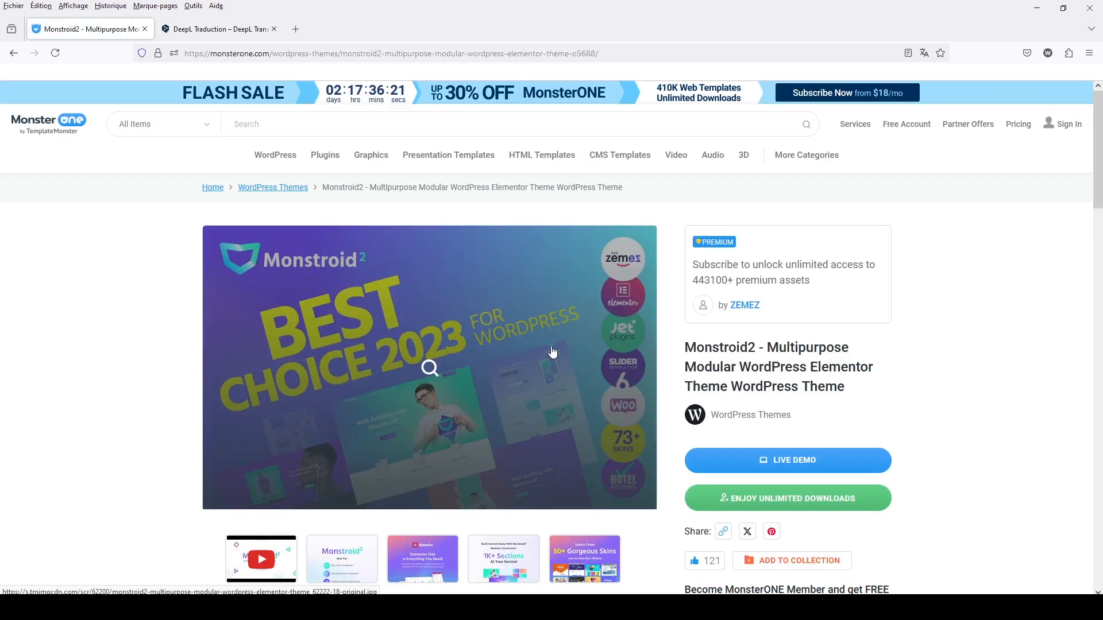
pyautogui.scroll(-1, 552, 352)
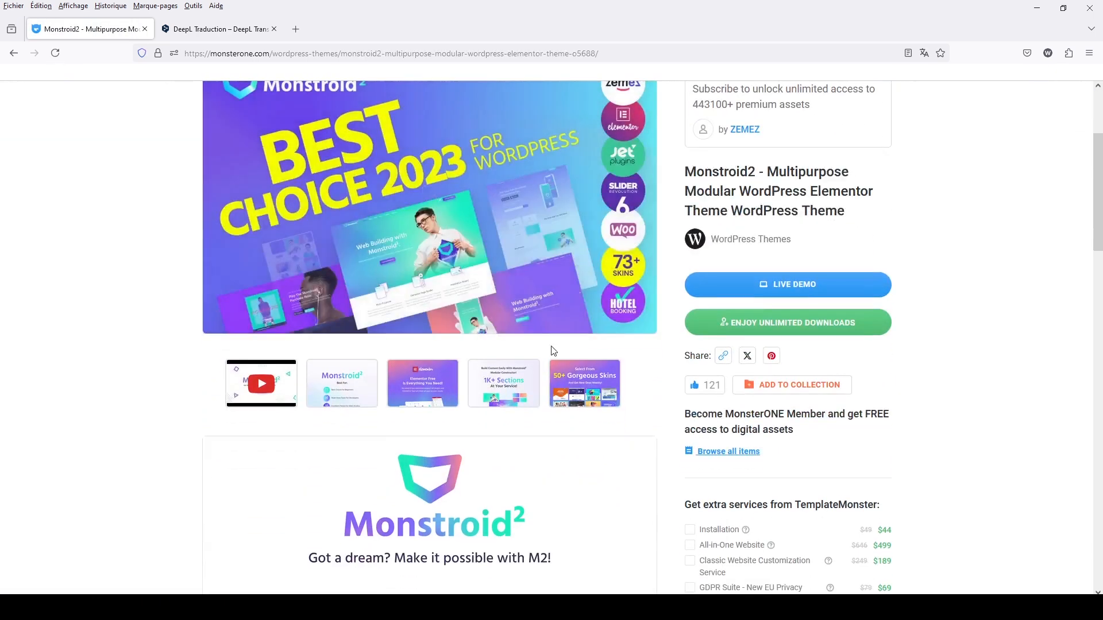
pyautogui.scroll(-5, 554, 350)
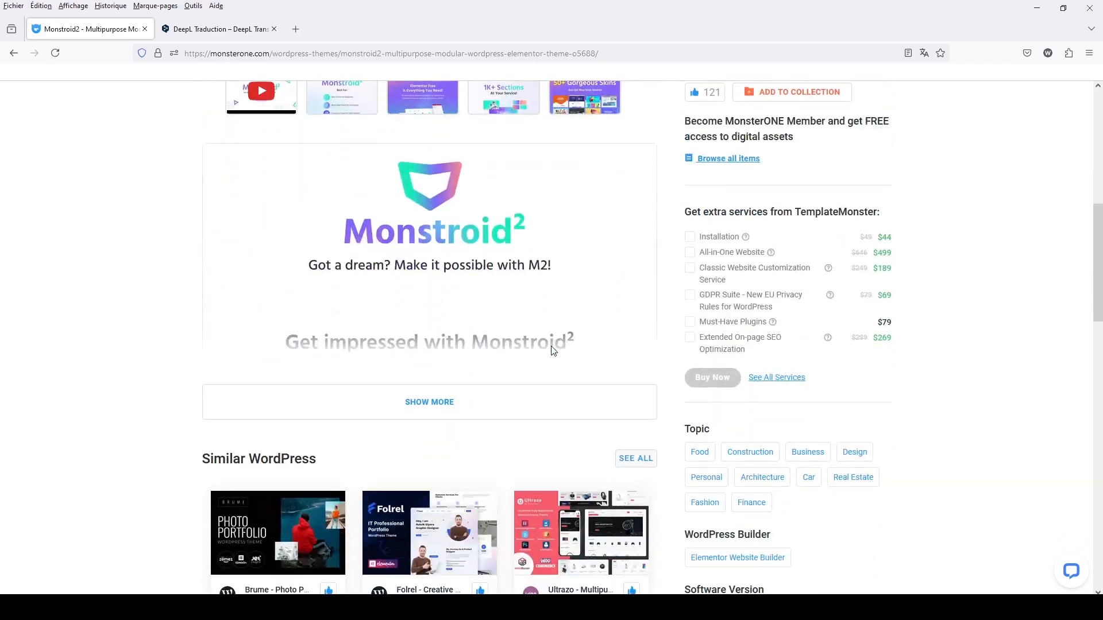
pyautogui.click(438, 412)
# Read through the expanded Monstroid2 description, covering its Elementor support, advantages and Jet plugins.
pyautogui.scroll(-12, 438, 411)
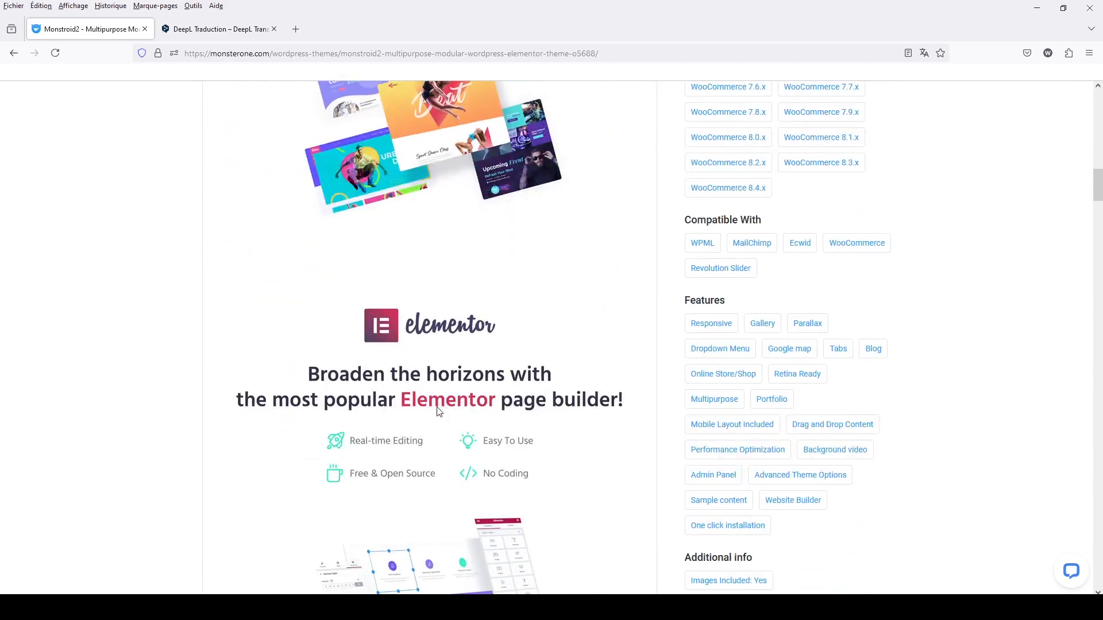
pyautogui.scroll(-5, 438, 412)
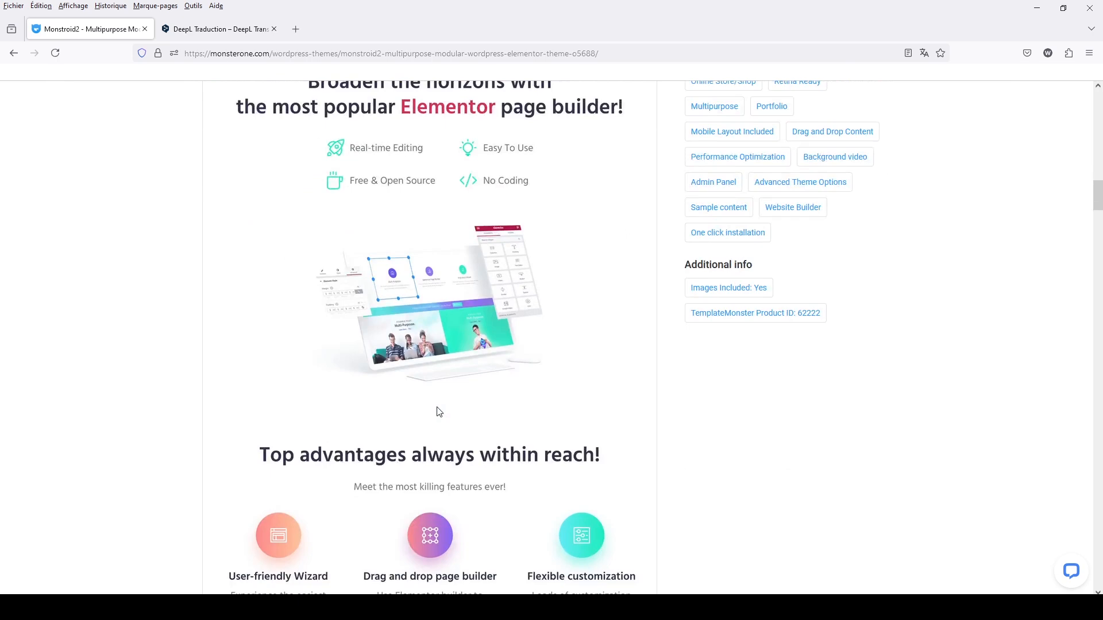
pyautogui.scroll(-5, 438, 411)
pyautogui.scroll(-3, 439, 412)
pyautogui.scroll(-3, 438, 411)
pyautogui.scroll(-6, 438, 411)
pyautogui.scroll(-8, 437, 408)
pyautogui.scroll(-7, 437, 407)
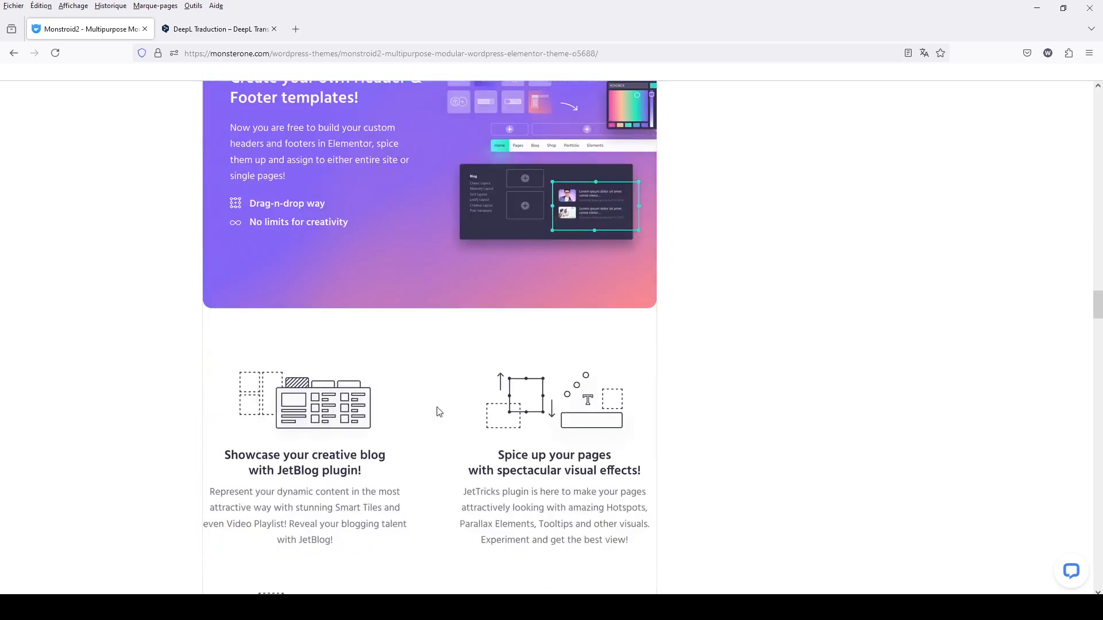
pyautogui.scroll(-7, 438, 411)
pyautogui.scroll(-9, 439, 411)
pyautogui.scroll(-5, 438, 412)
pyautogui.scroll(20, 438, 411)
pyautogui.scroll(20, 439, 411)
pyautogui.scroll(20, 438, 411)
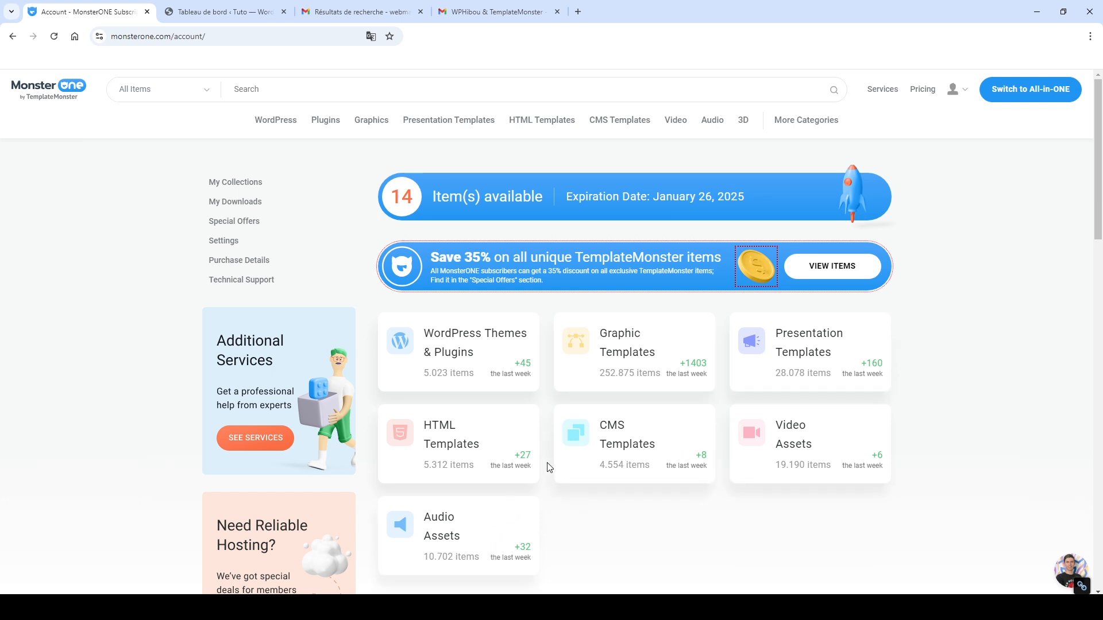
# Open WordPress Themes & Plugins from the member account page and sort the items by Popular.
pyautogui.click(456, 353)
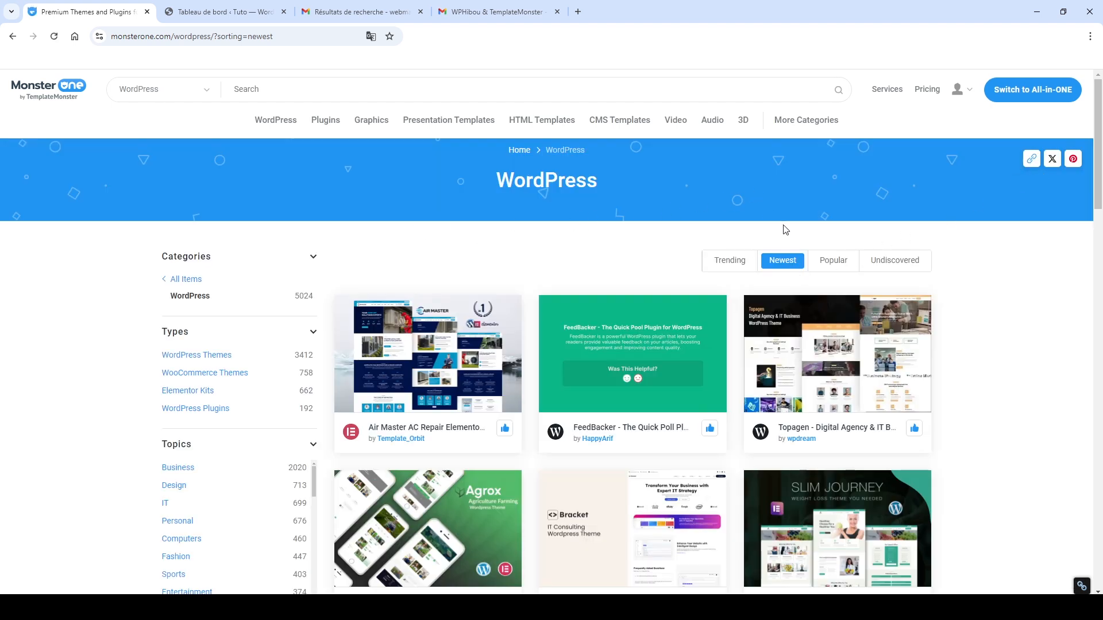
pyautogui.click(838, 265)
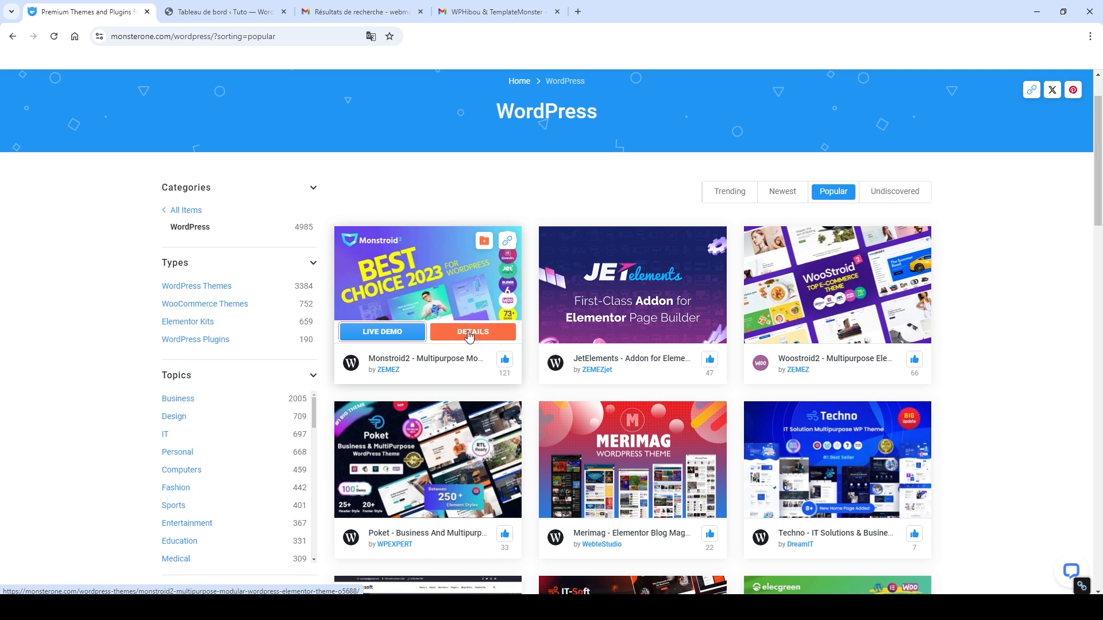
# Open the Monstroid2 live demo and look through its pre-designed home pages and skin gallery.
pyautogui.click(383, 333)
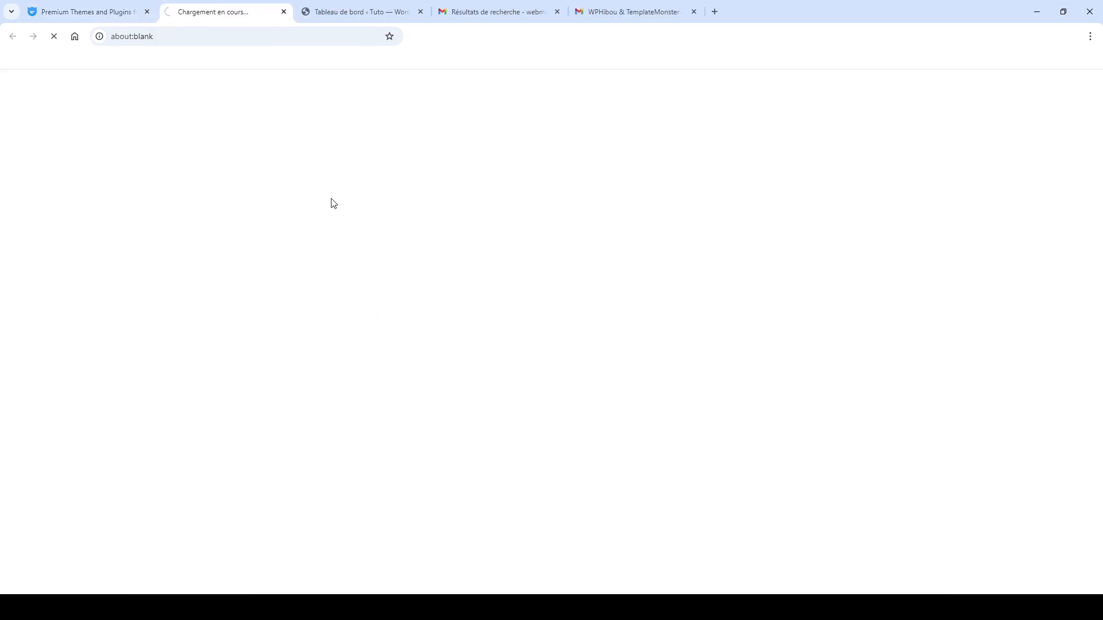
pyautogui.scroll(-10, 1020, 297)
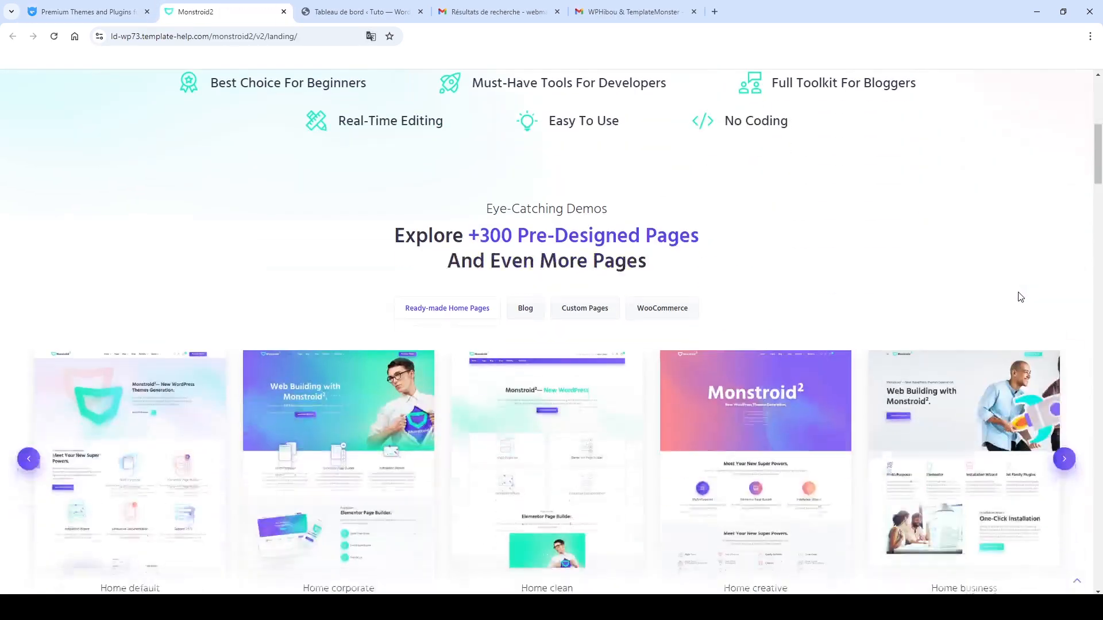
pyautogui.scroll(-6, 1020, 297)
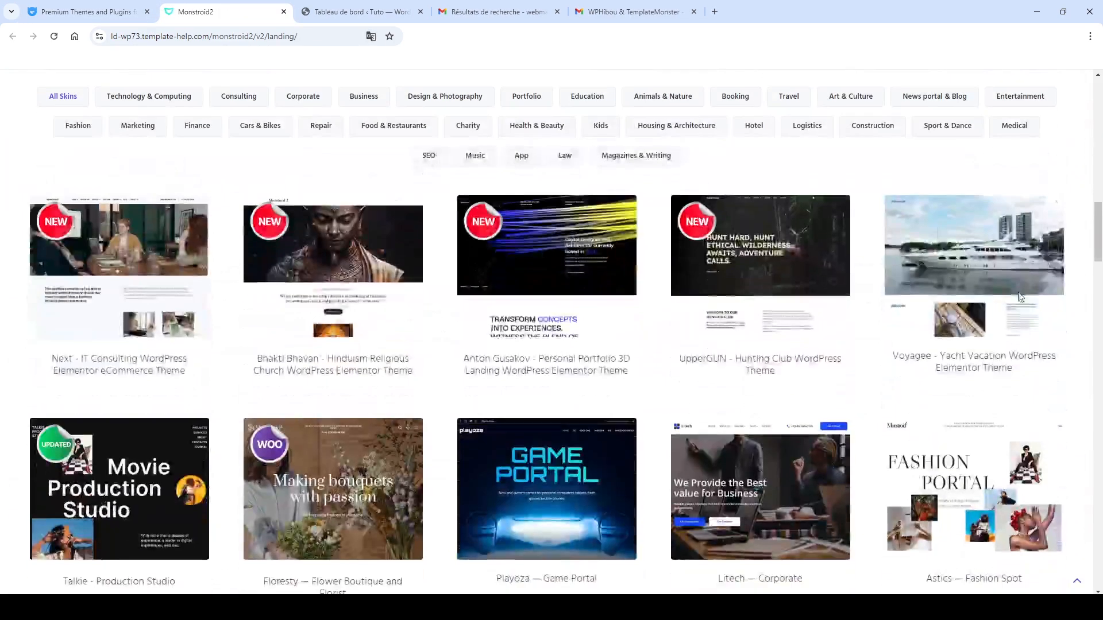
pyautogui.scroll(8, 1020, 297)
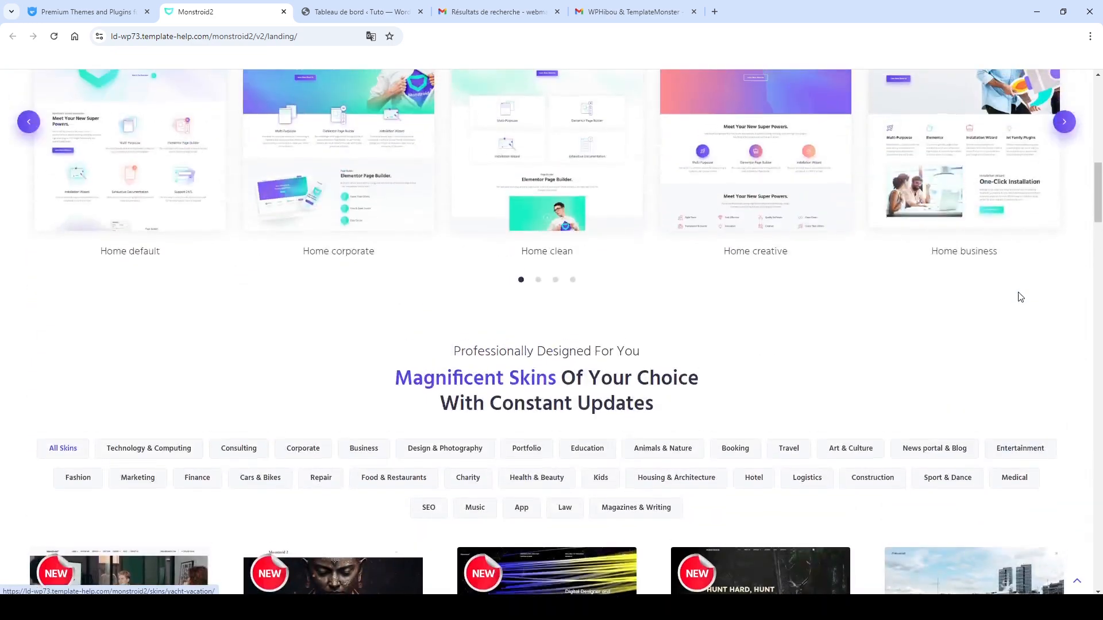
pyautogui.scroll(-1, 1020, 297)
pyautogui.scroll(-8, 1020, 297)
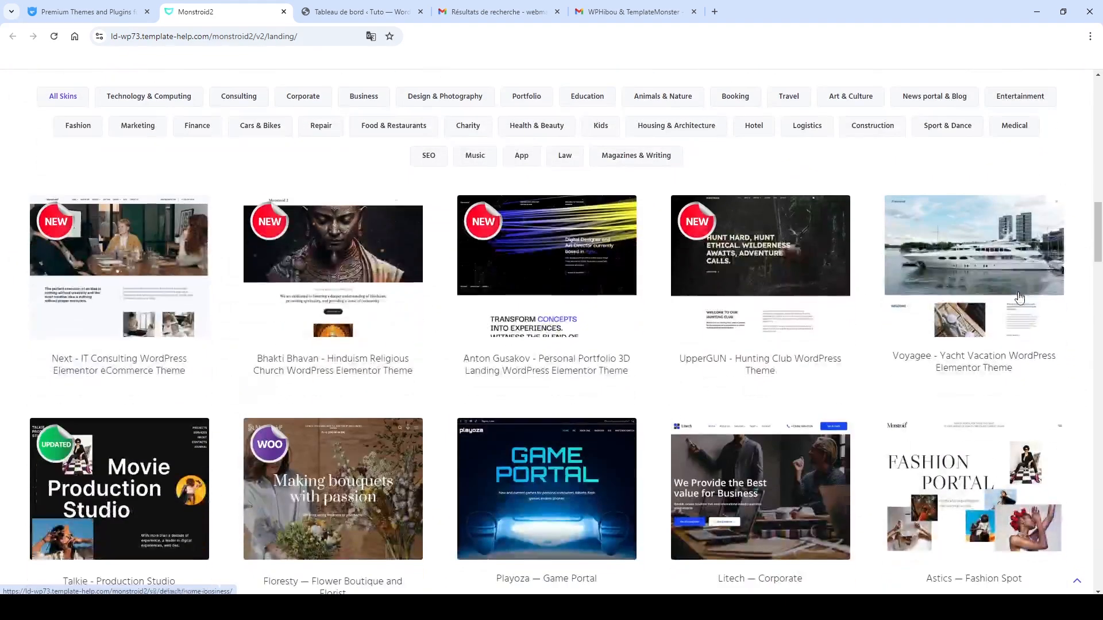
pyautogui.scroll(-6, 208, 404)
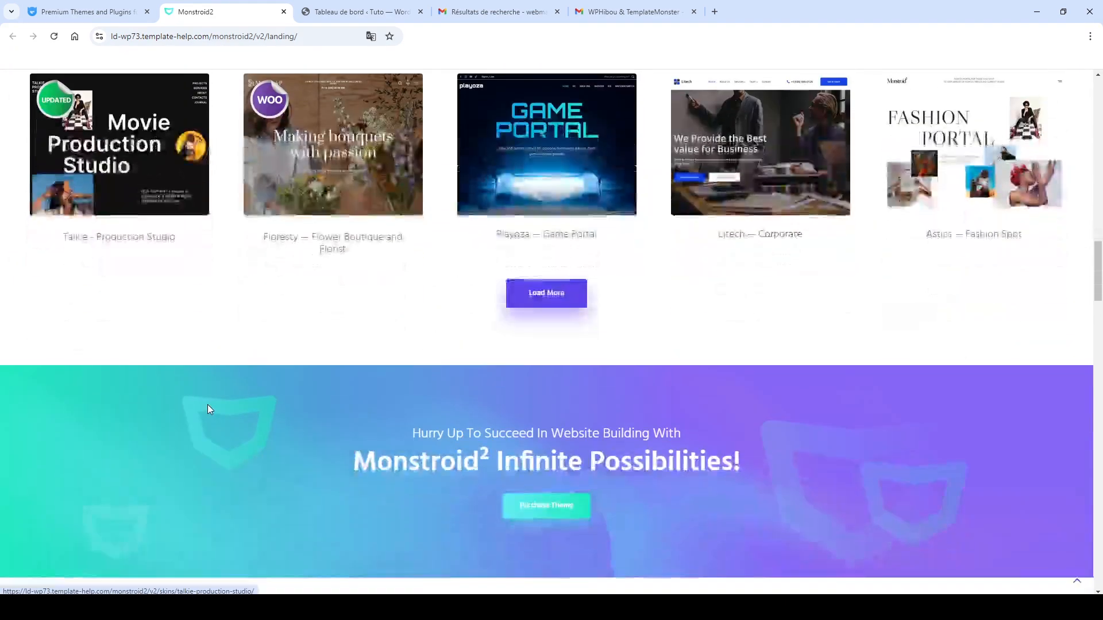
# Load two more batches of skins in the Monstroid2 demo gallery and browse them.
pyautogui.scroll(2, 545, 376)
pyautogui.click(534, 403)
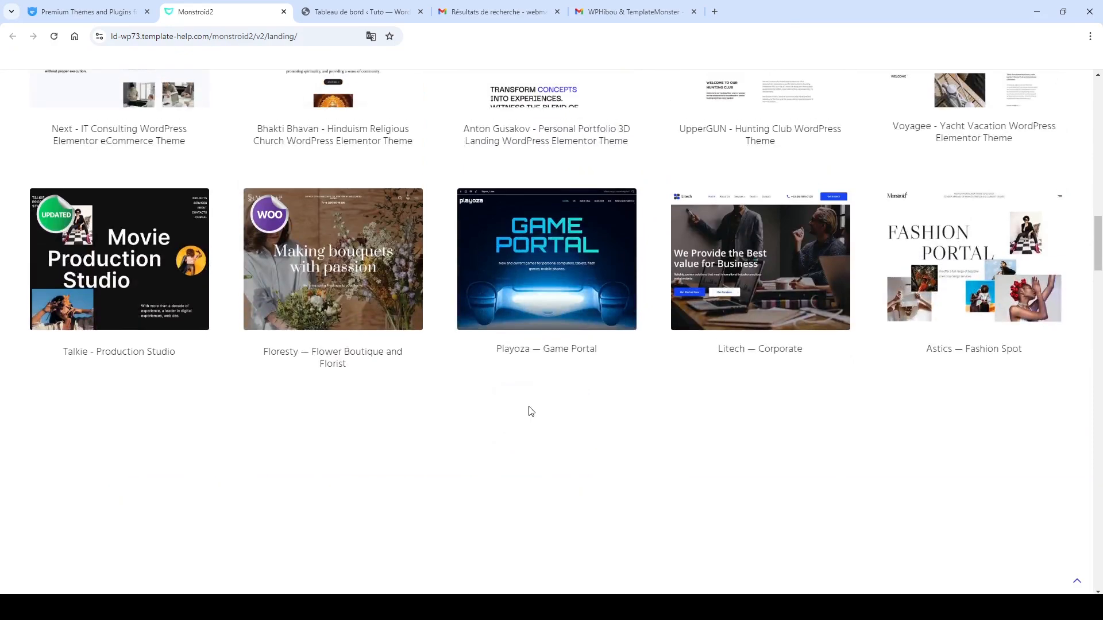
pyautogui.scroll(-8, 552, 385)
pyautogui.click(547, 368)
pyautogui.scroll(-2, 547, 376)
pyautogui.scroll(-4, 547, 373)
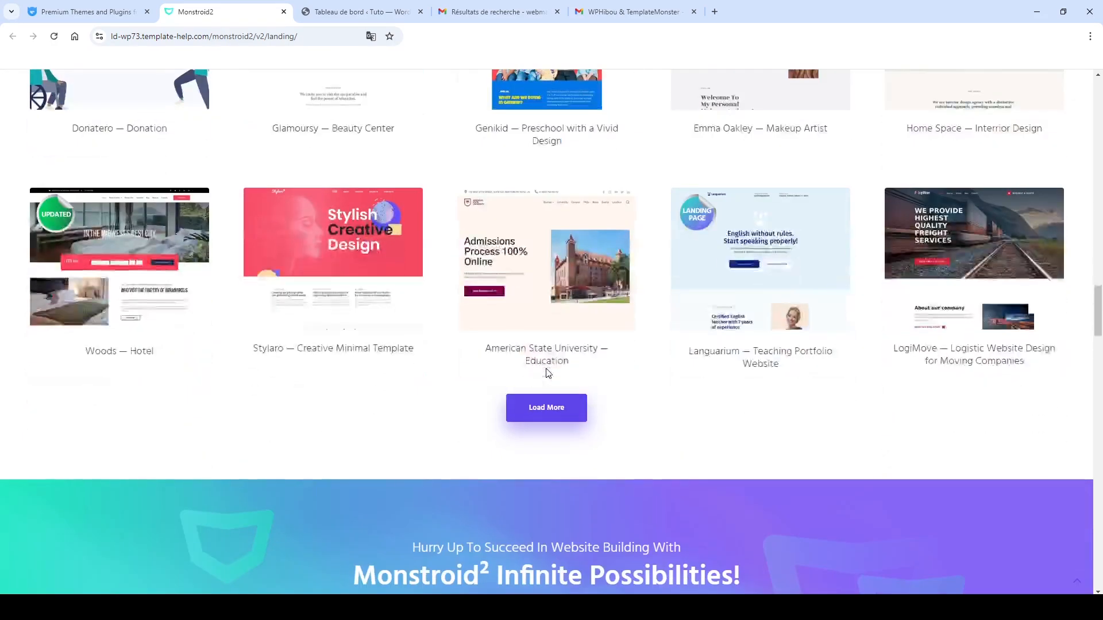
# Load further skins in the Monstroid2 demo gallery and look through the remaining templates, from Comunity to Edu Fun.
pyautogui.click(547, 406)
pyautogui.scroll(-8, 547, 405)
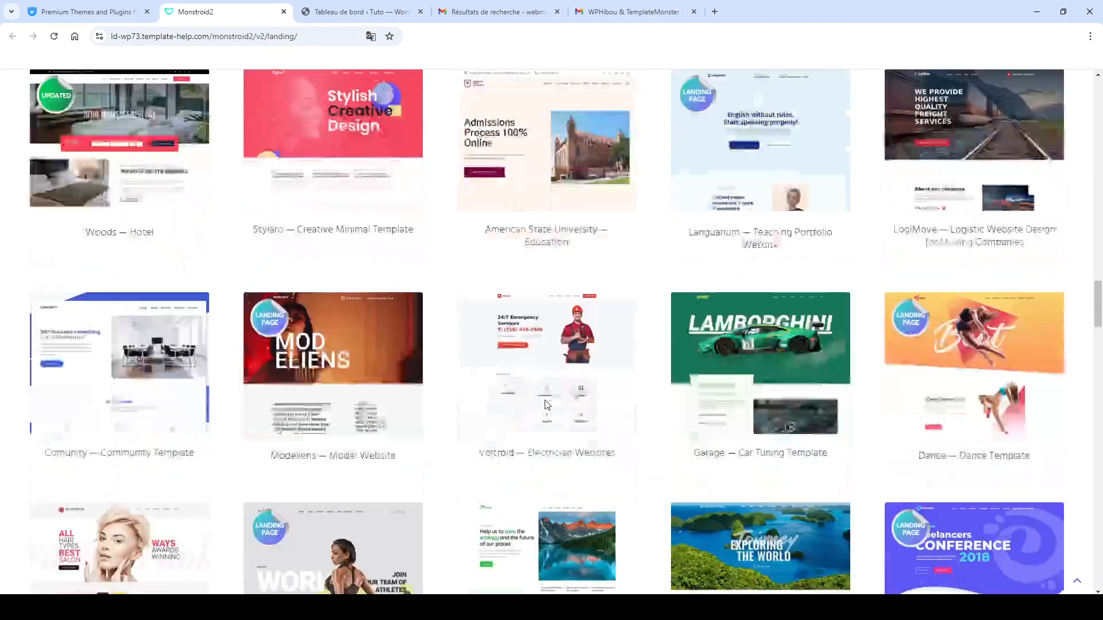
pyautogui.click(539, 384)
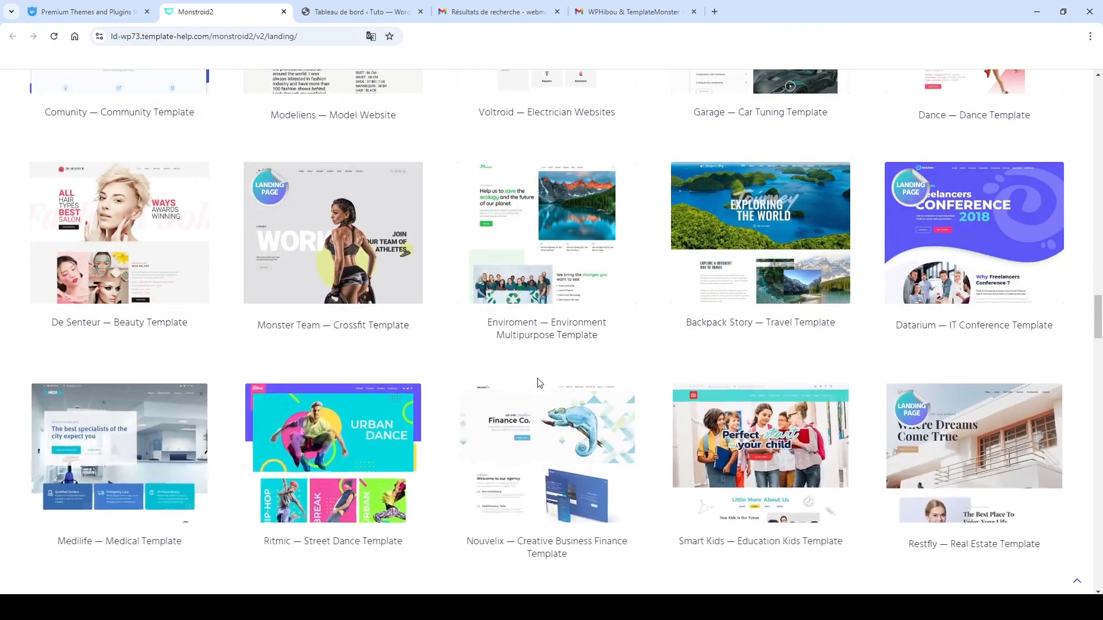
pyautogui.scroll(-8, 537, 381)
pyautogui.click(534, 351)
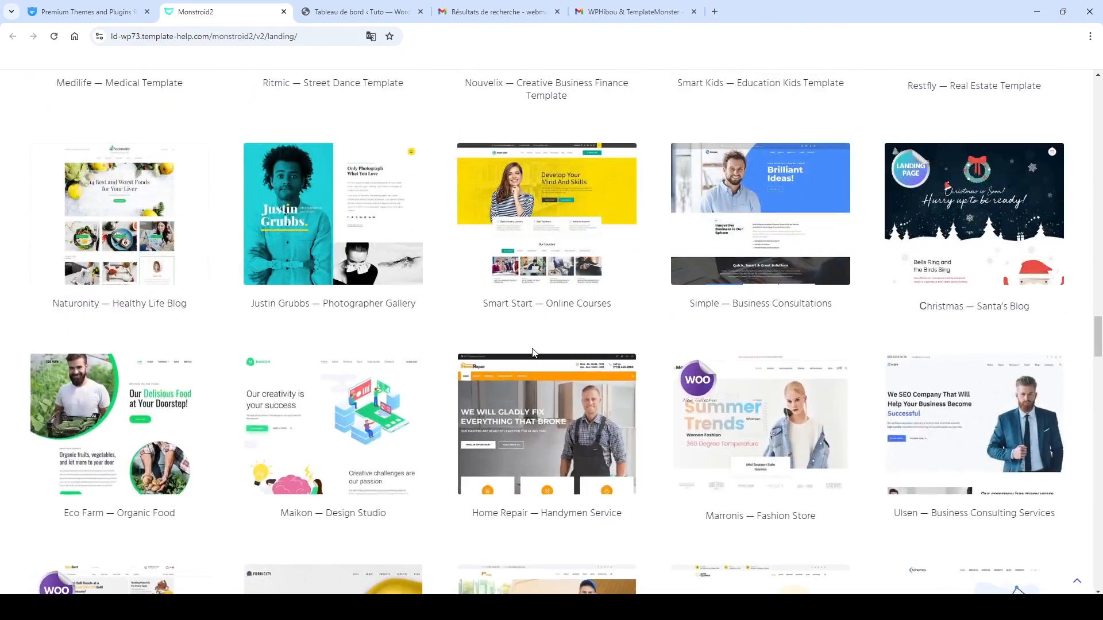
pyautogui.scroll(-10, 533, 356)
pyautogui.click(535, 324)
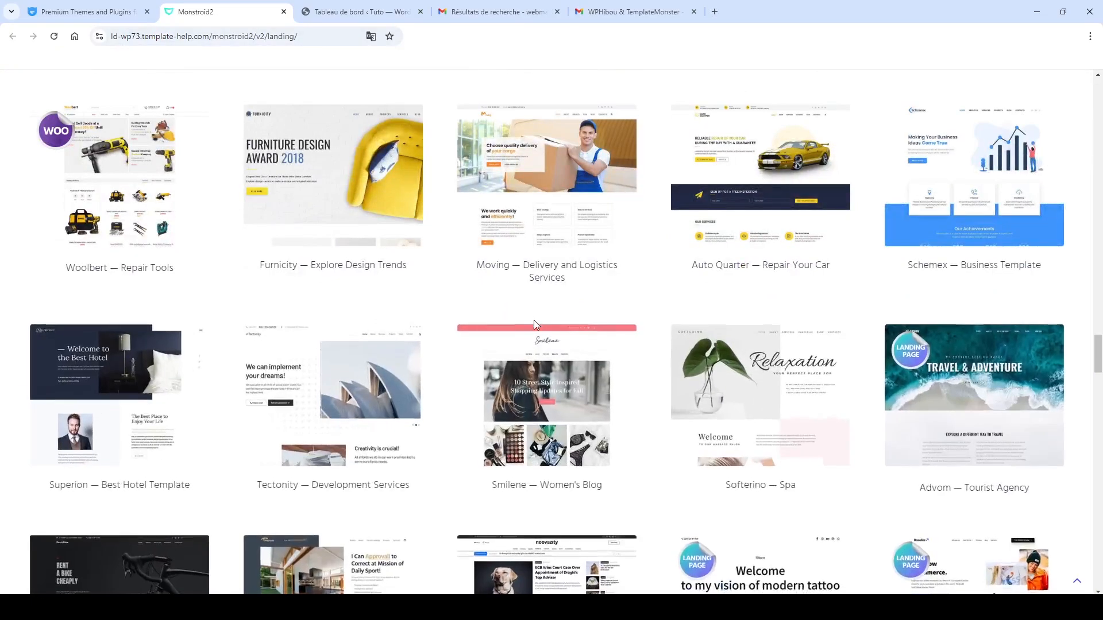
pyautogui.scroll(-10, 534, 325)
pyautogui.click(535, 295)
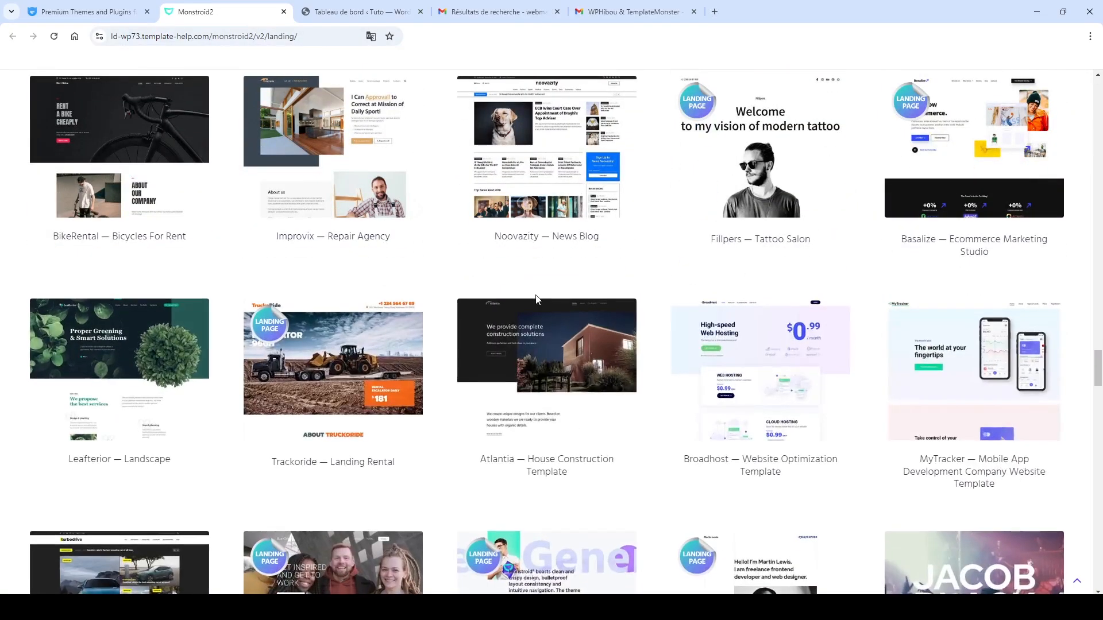
pyautogui.scroll(-7, 535, 294)
pyautogui.click(535, 294)
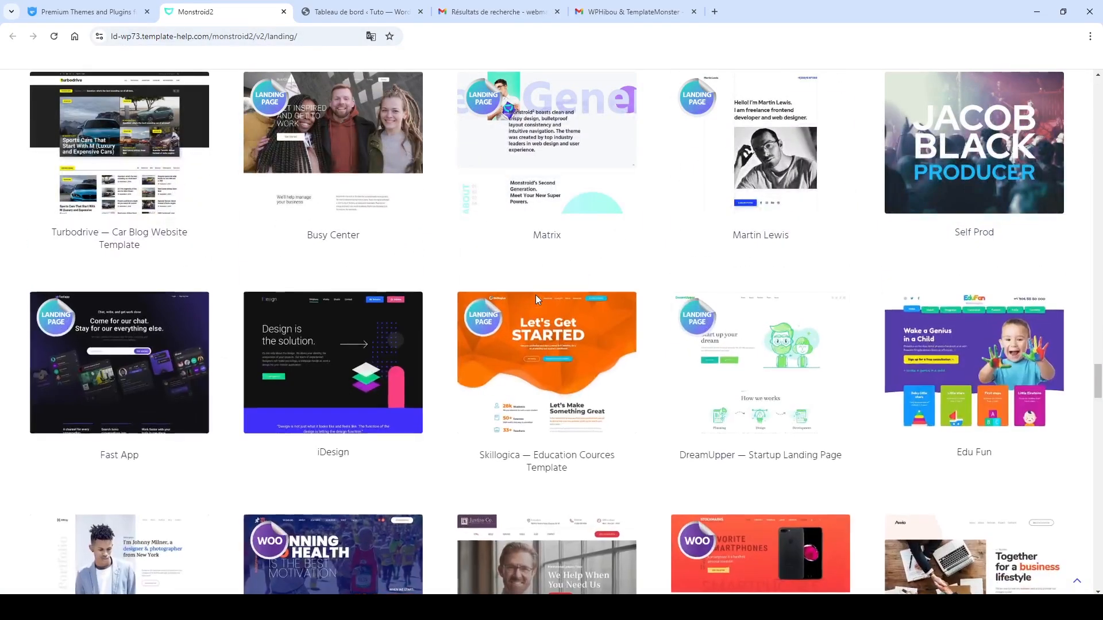
# Return to the pre-designed pages section, highlight its "+300 Pre-Designed Pages And Even More Pages" heading, and go back to the page's start.
pyautogui.scroll(18, 535, 295)
pyautogui.scroll(20, 535, 299)
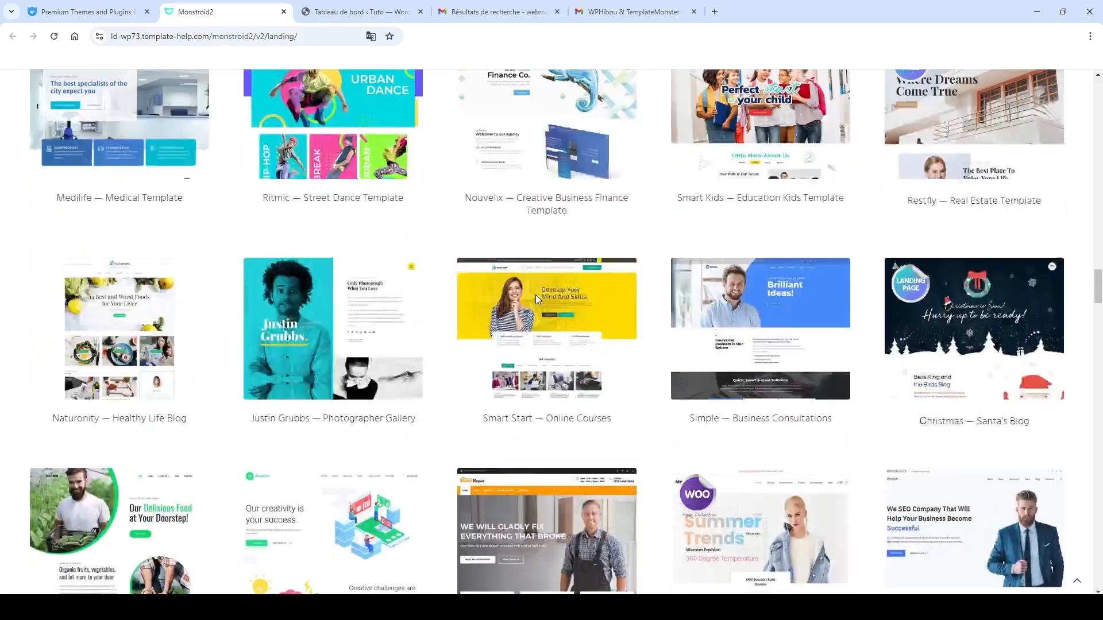
pyautogui.scroll(20, 537, 299)
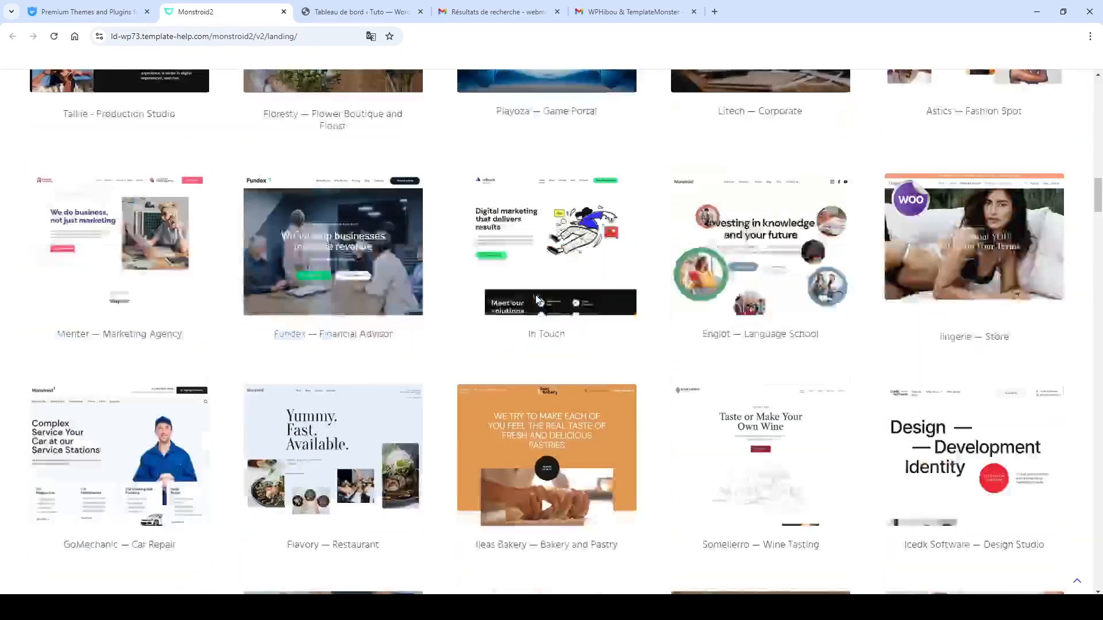
pyautogui.scroll(10, 537, 300)
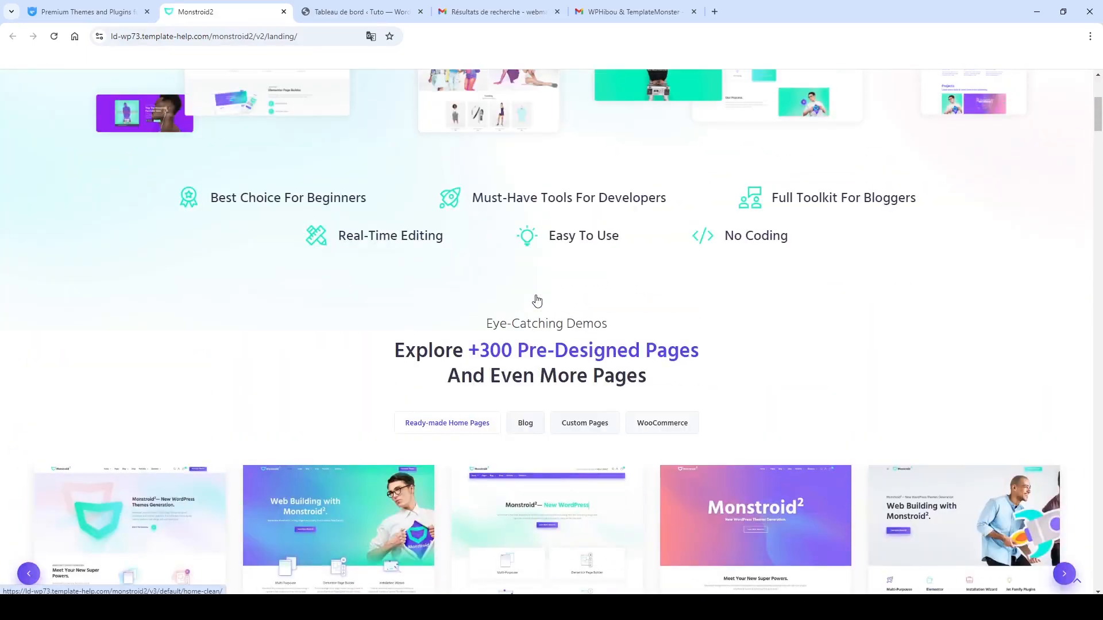
pyautogui.scroll(-8, 536, 295)
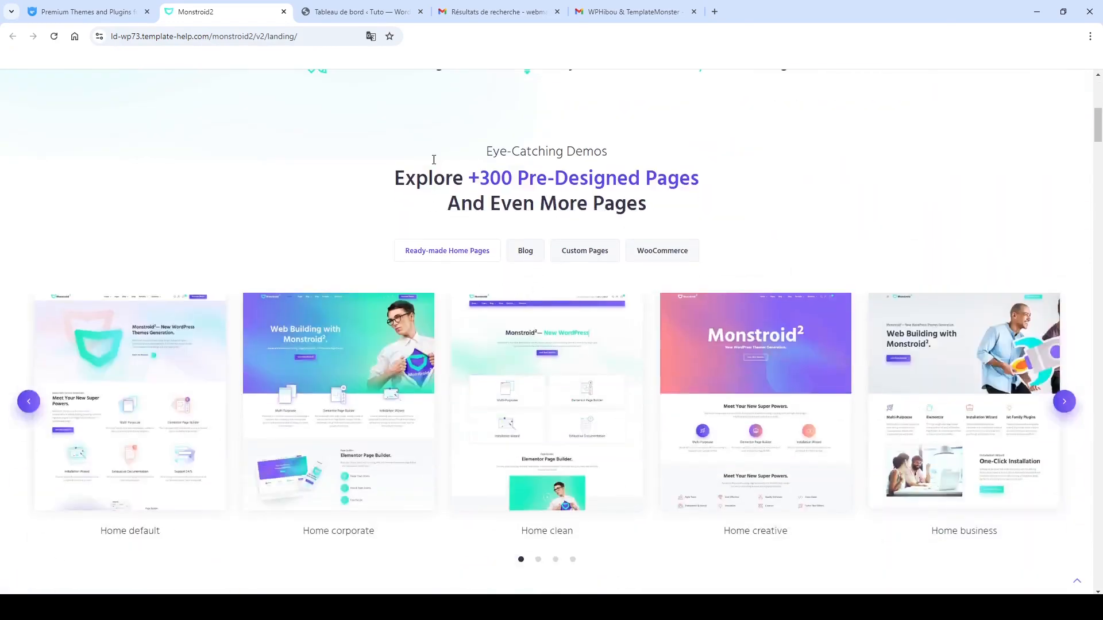
pyautogui.moveTo(468, 180); pyautogui.dragTo(680, 205)
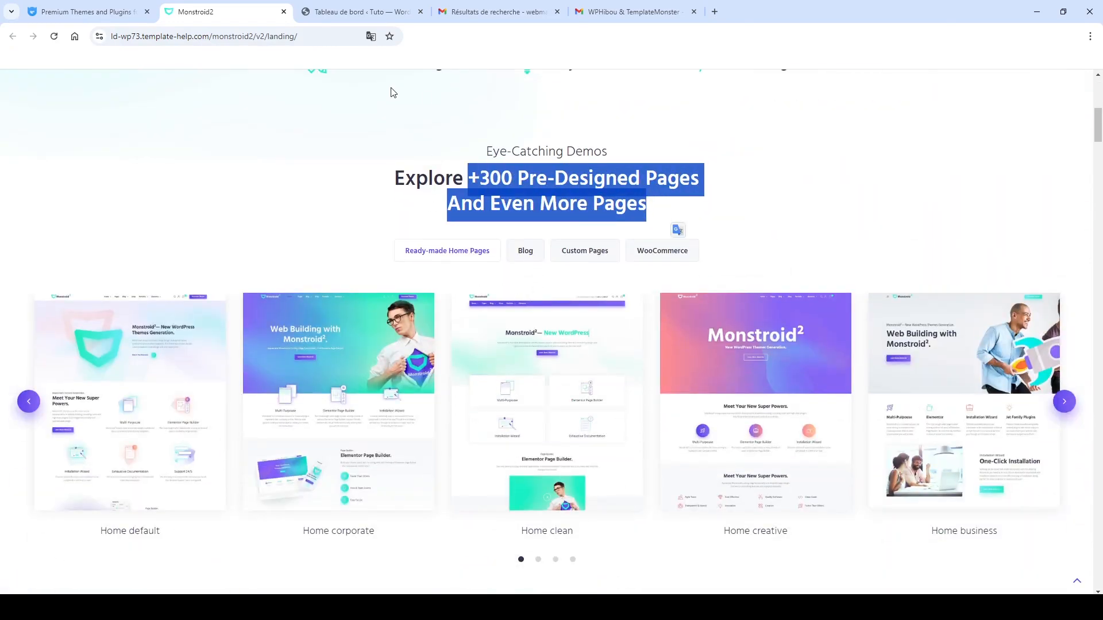
pyautogui.scroll(10, 436, 275)
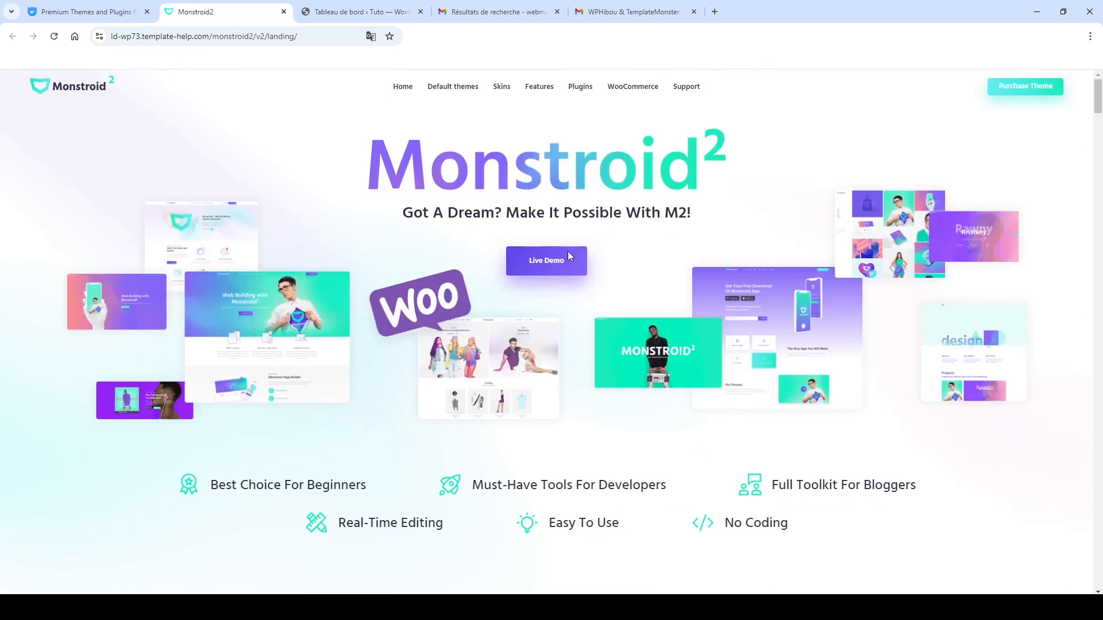
# Return to the MonsterONE WordPress catalogue and open the details page of the Monstroid2 theme.
pyautogui.click(86, 11)
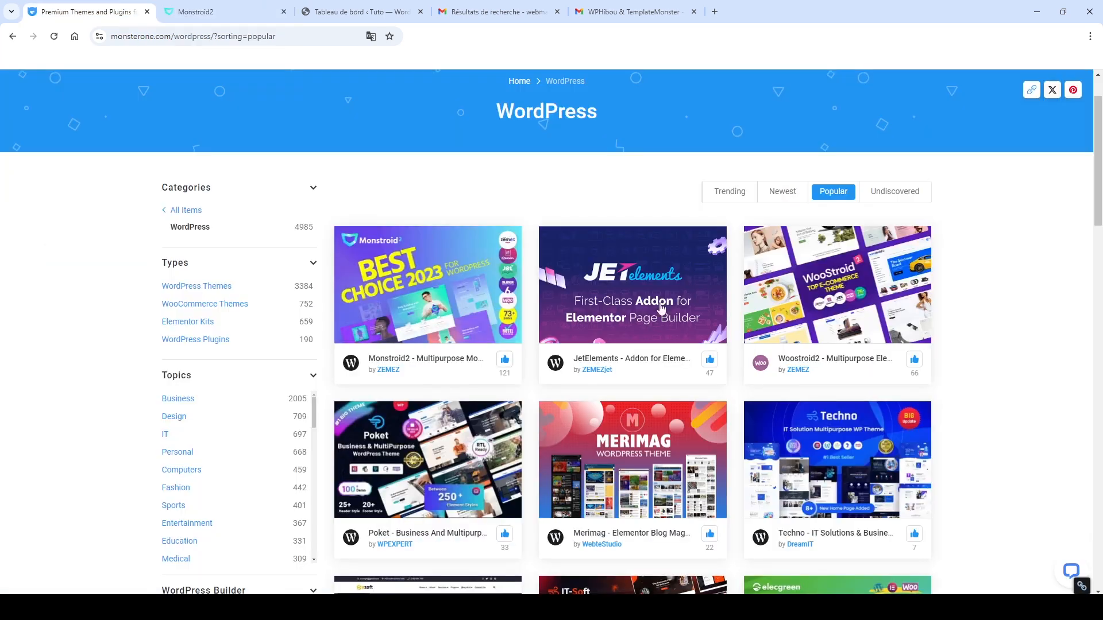
pyautogui.moveTo(446, 309)
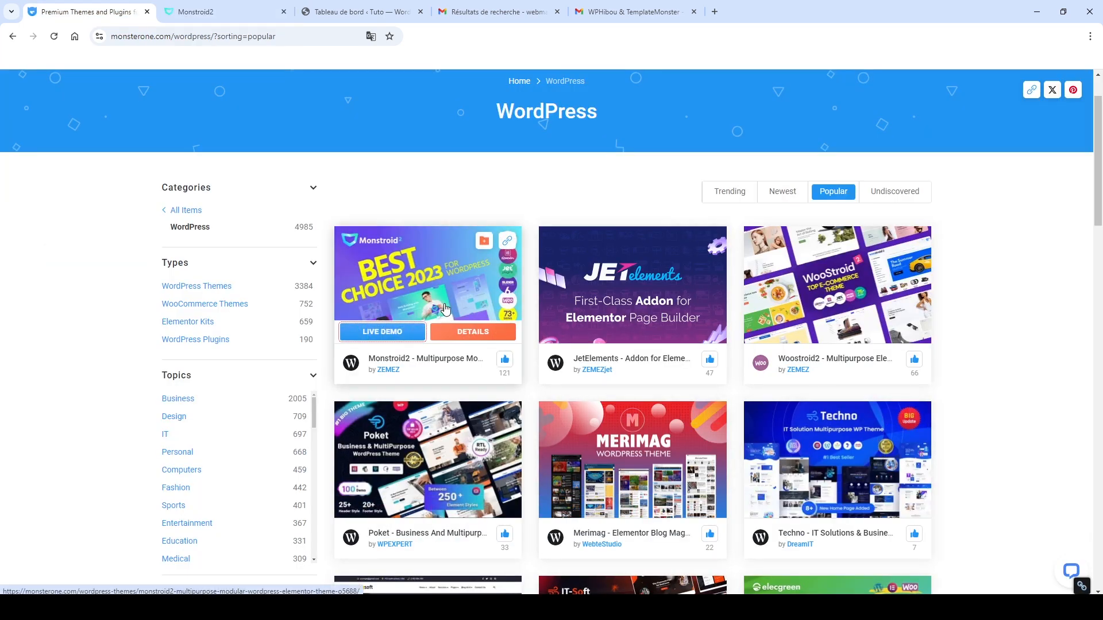
pyautogui.click(467, 340)
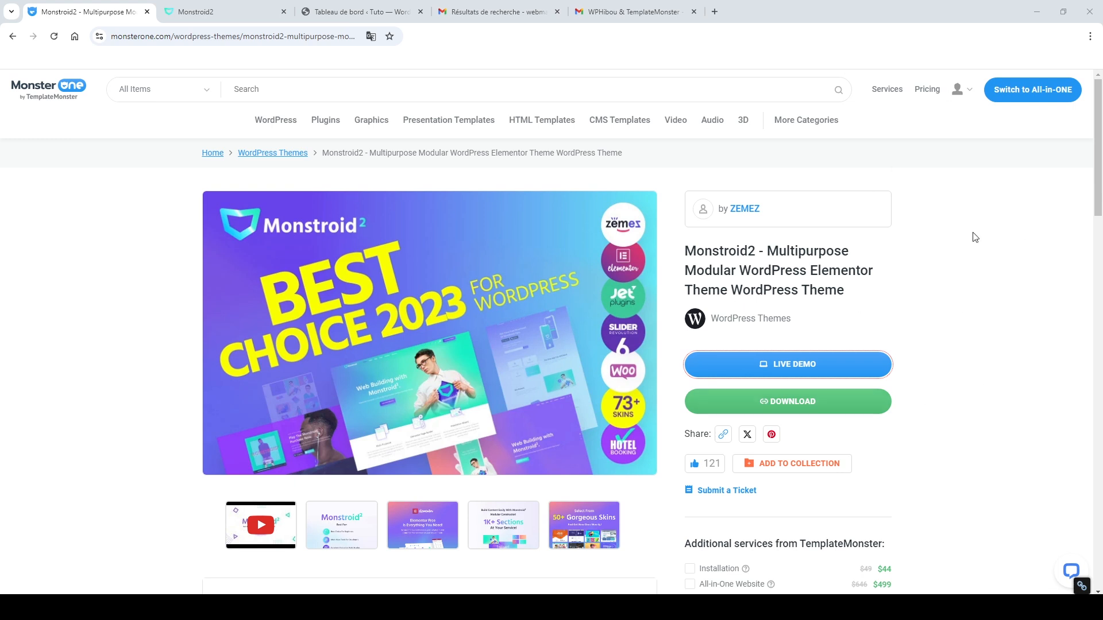
# Open My Collections in the MonsterONE member account and switch to My Downloads.
pyautogui.moveTo(958, 91)
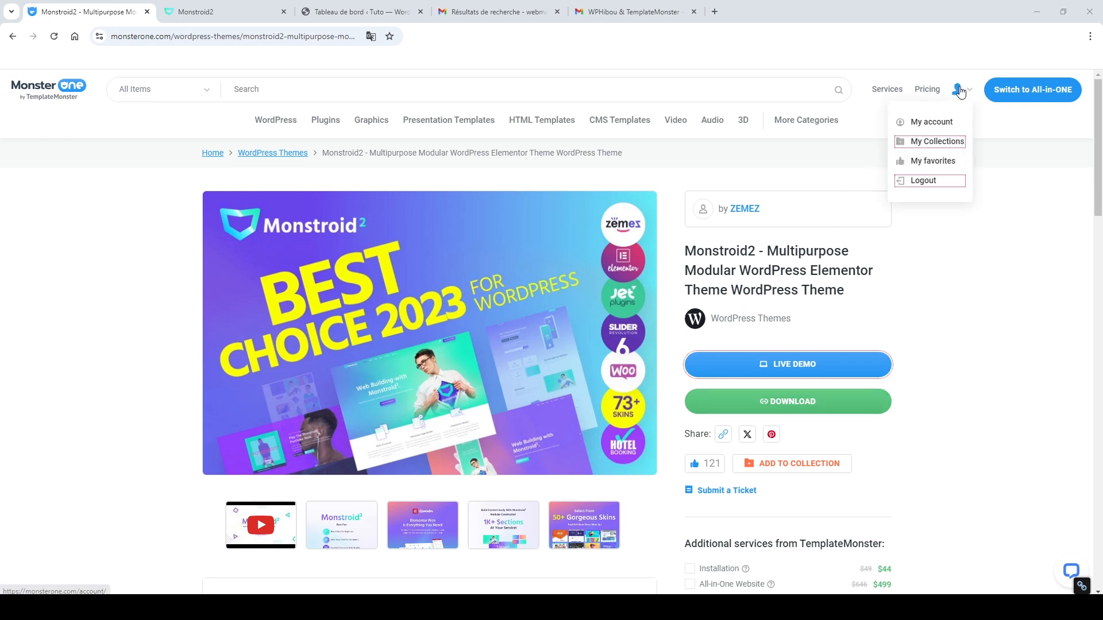
pyautogui.click(925, 142)
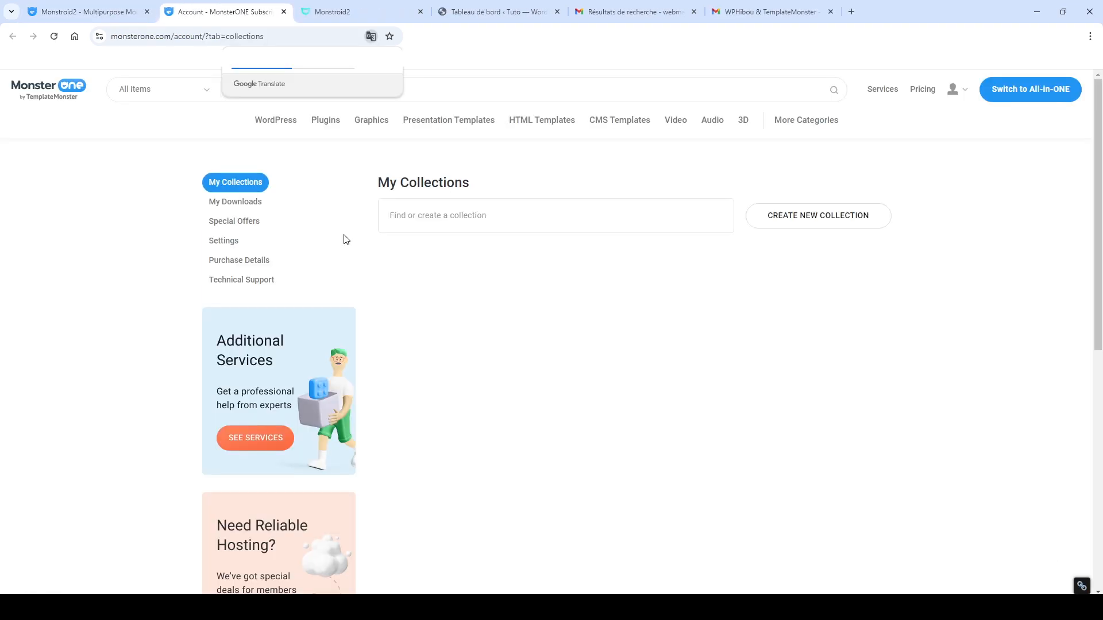
pyautogui.click(236, 204)
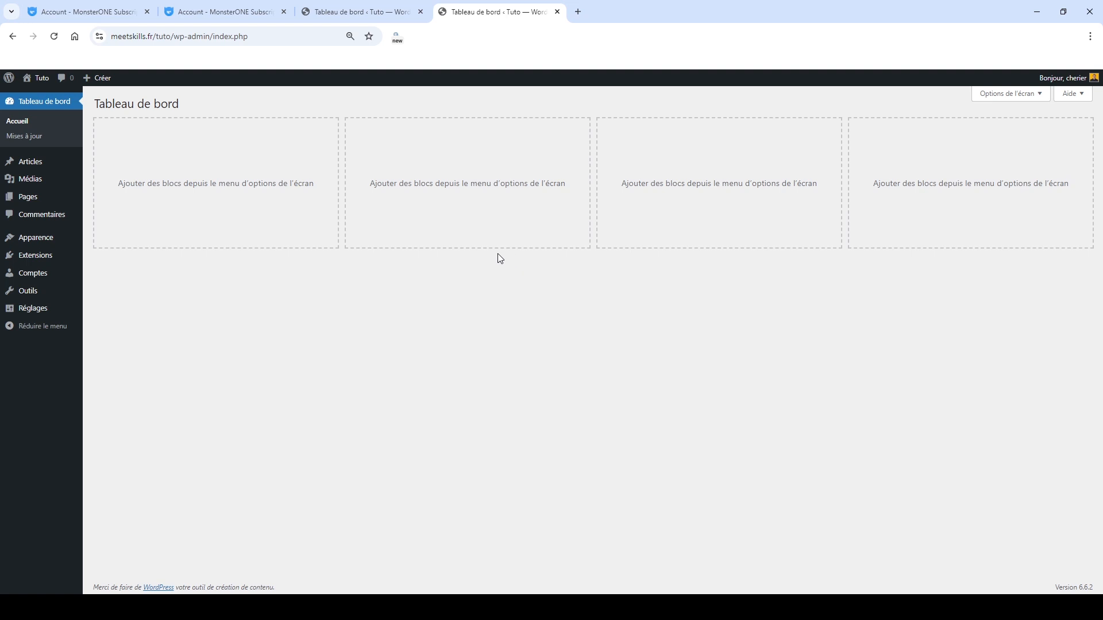
# View the front end of the Tuto WordPress site and return to its dashboard.
pyautogui.click(77, 94)
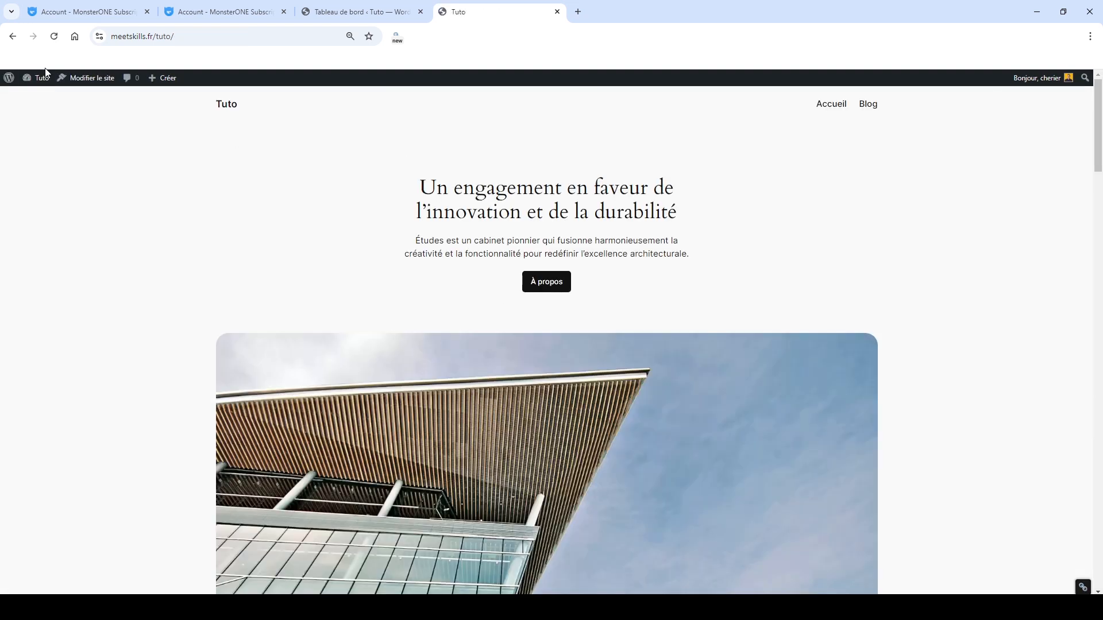
pyautogui.moveTo(43, 83)
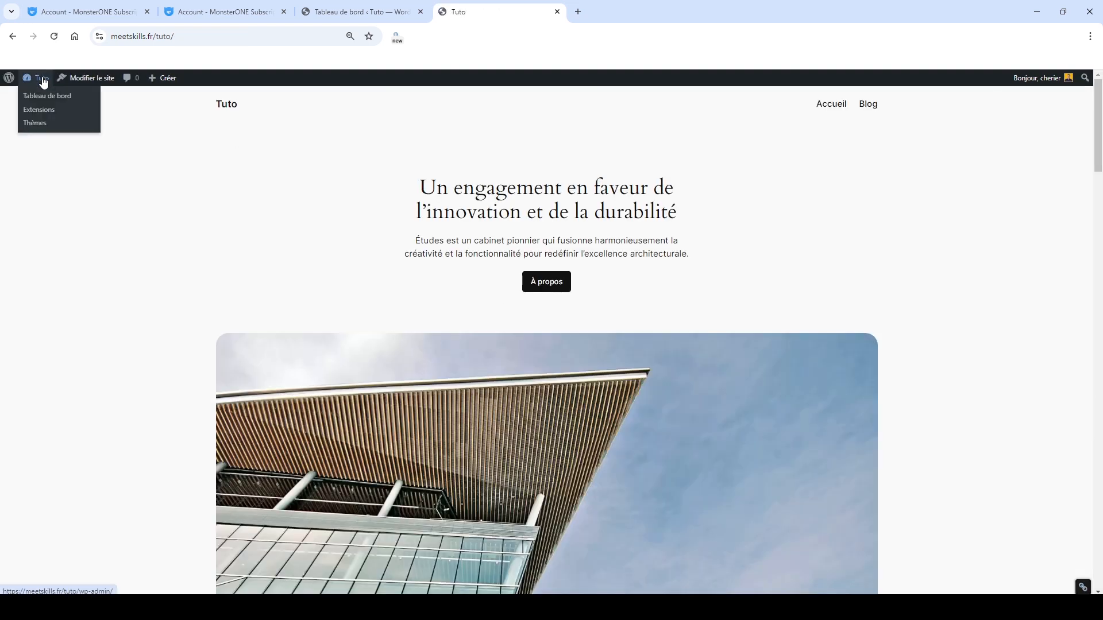
pyautogui.click(43, 122)
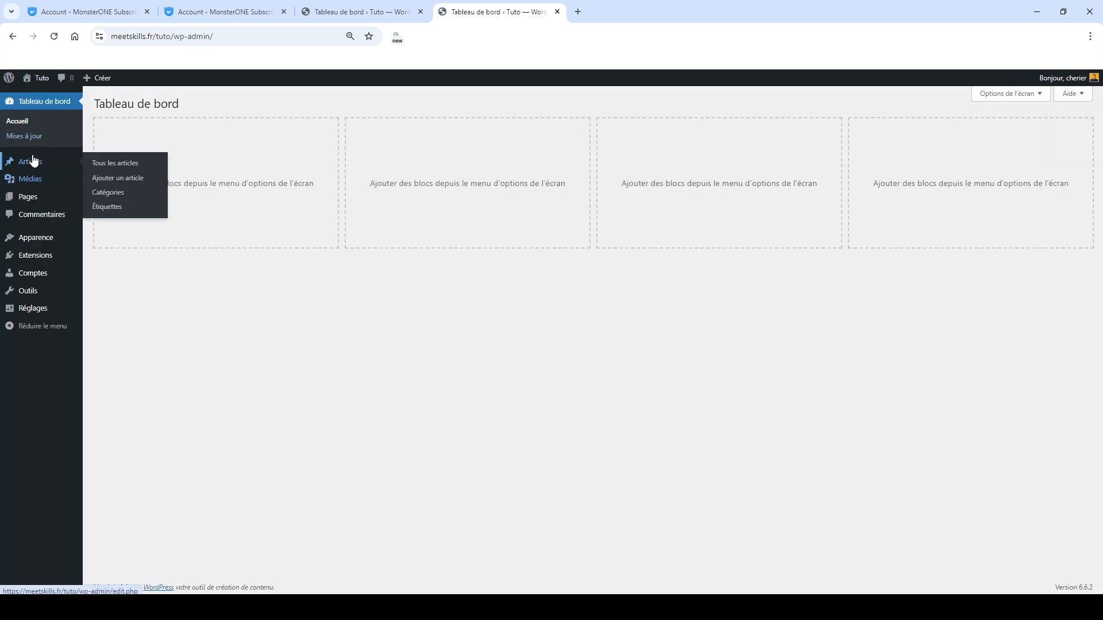
# Review the site's existing articles, installed extensions and installed themes in the WordPress admin.
pyautogui.click(32, 162)
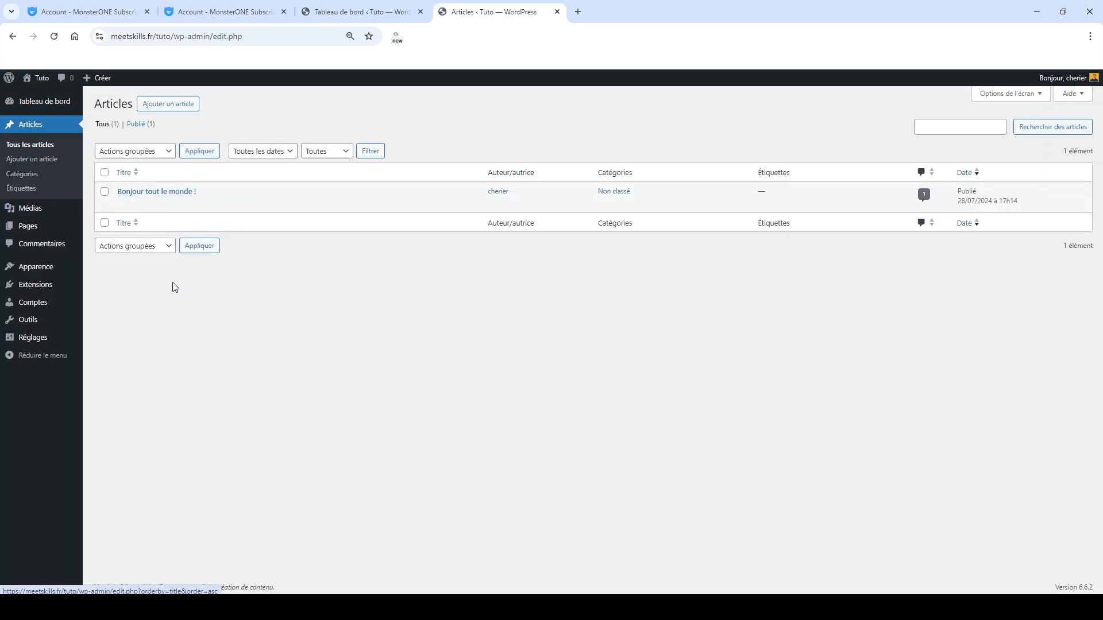
pyautogui.moveTo(36, 285)
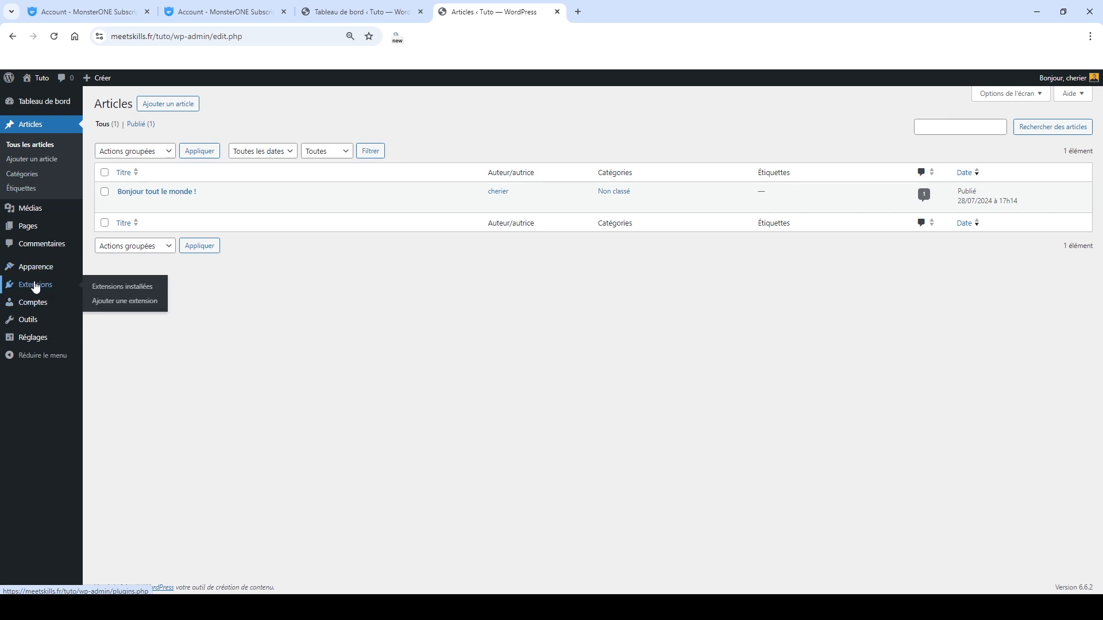
pyautogui.click(35, 286)
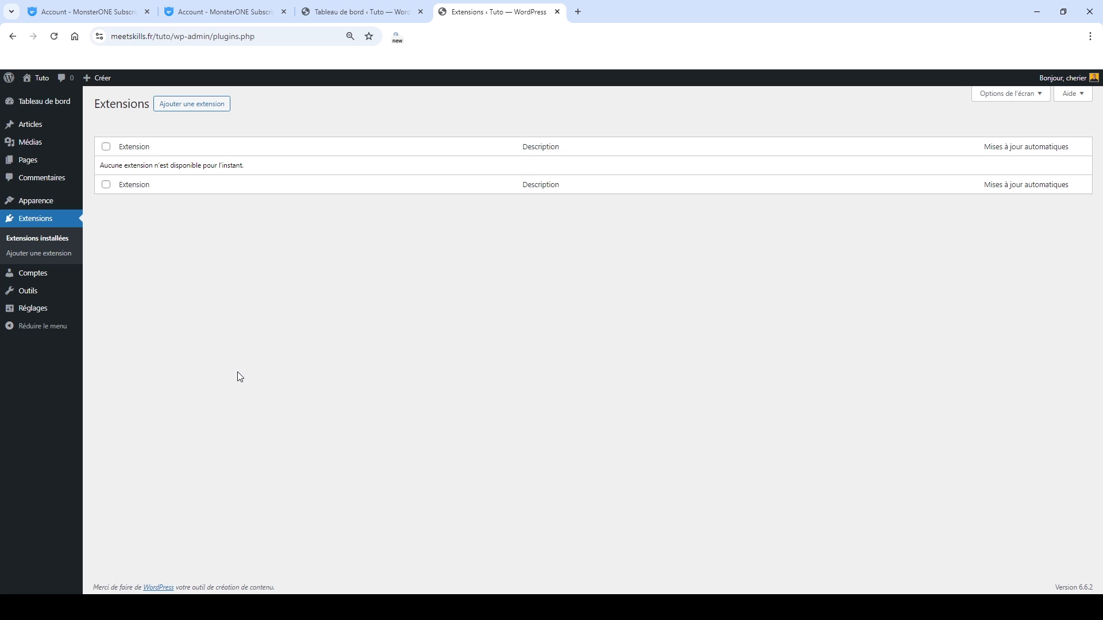
pyautogui.click(45, 202)
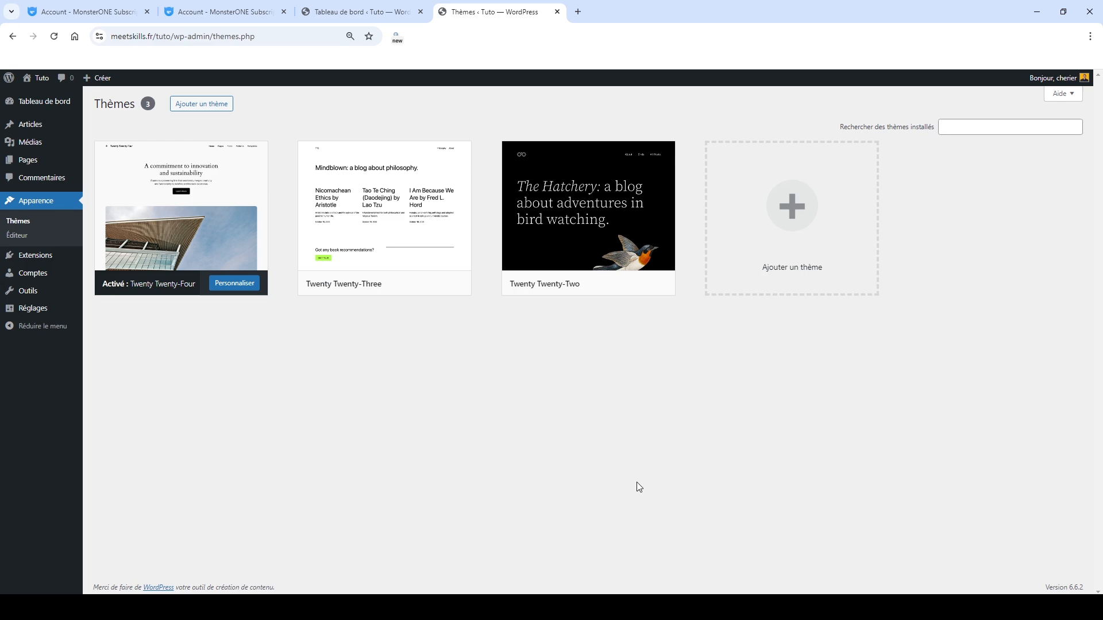
# Switch to File Explorer and extract the zip archive in the template monster folder into its own subfolder with 7-Zip.
pyautogui.click(322, 607)
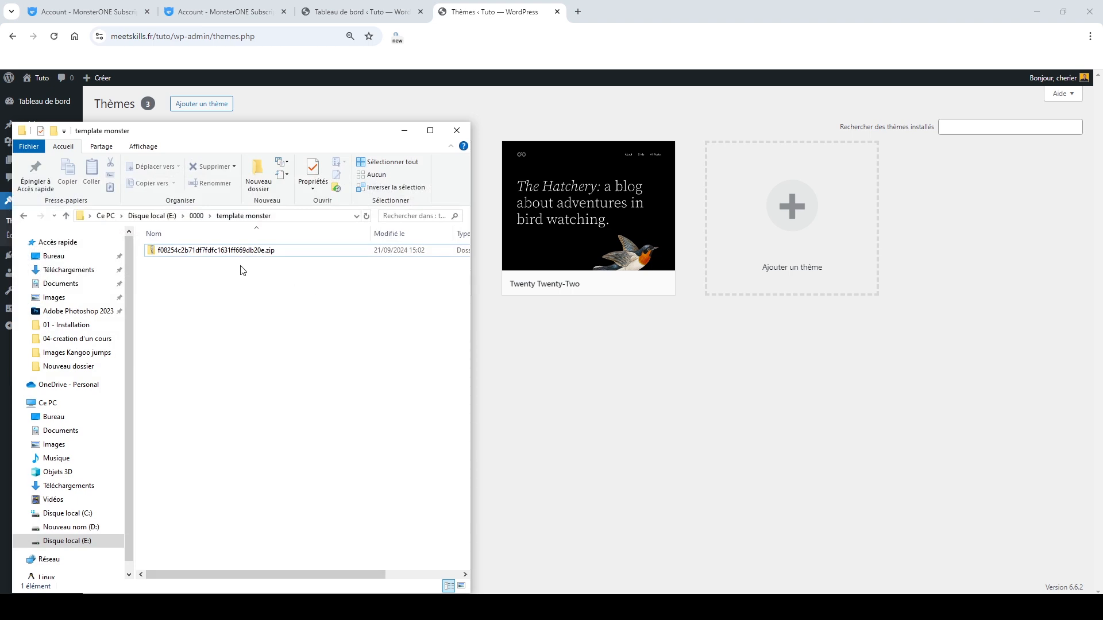
pyautogui.click(221, 254)
pyautogui.click(220, 253)
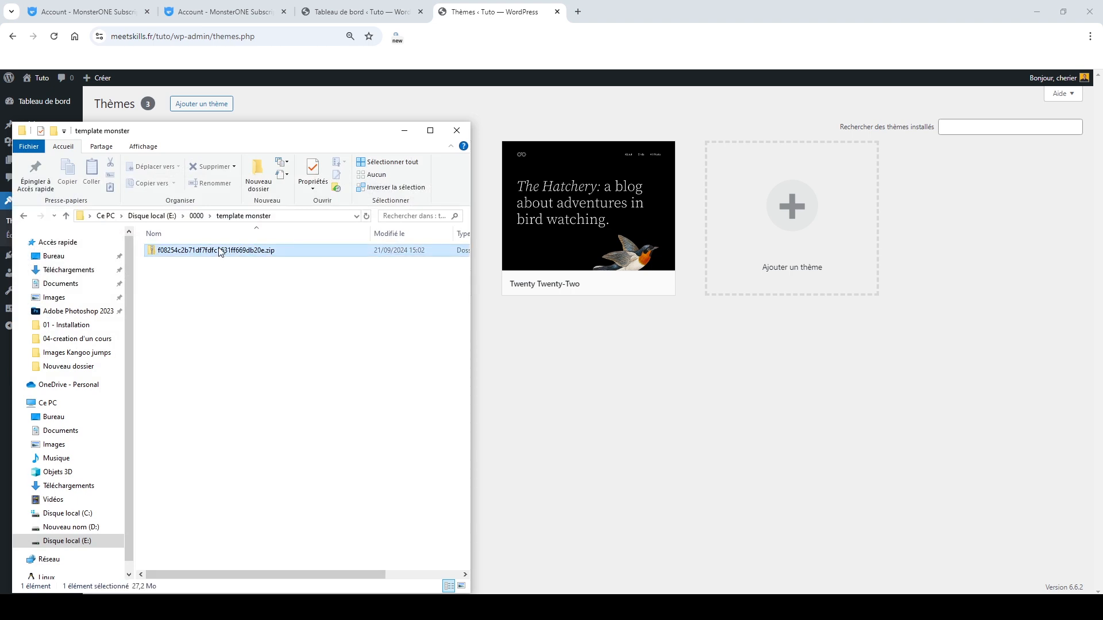
pyautogui.rightClick(220, 253)
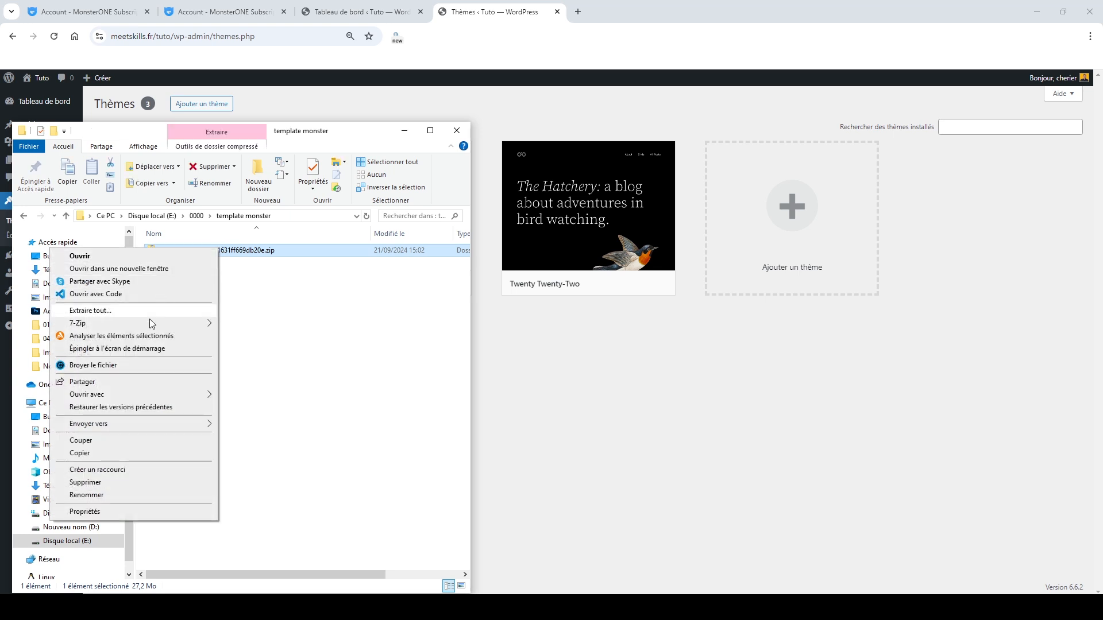
pyautogui.moveTo(154, 323)
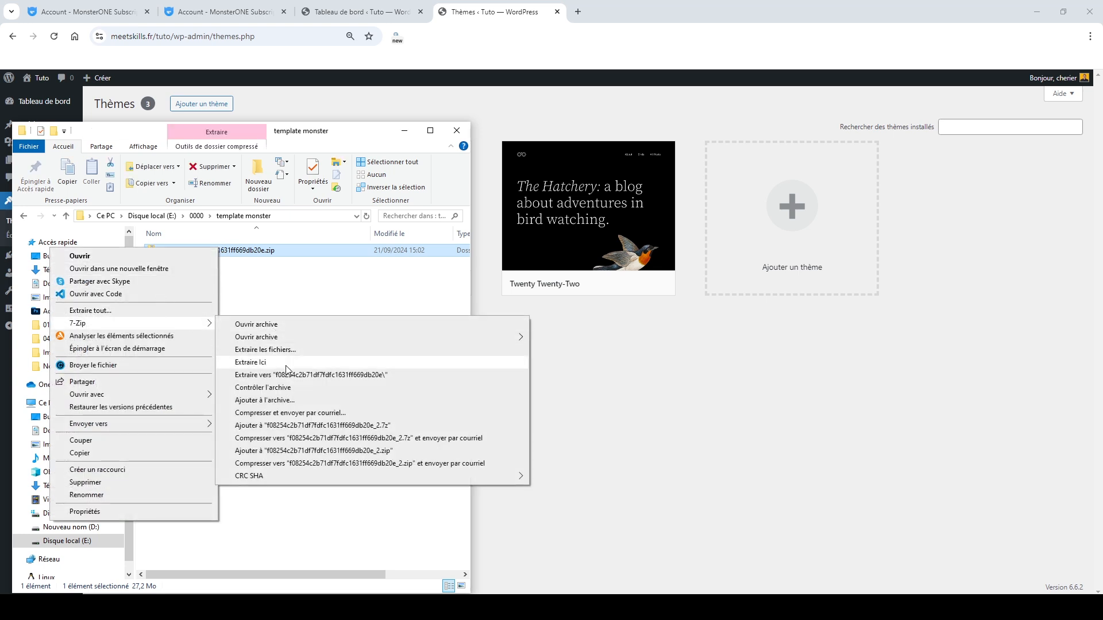
pyautogui.click(295, 378)
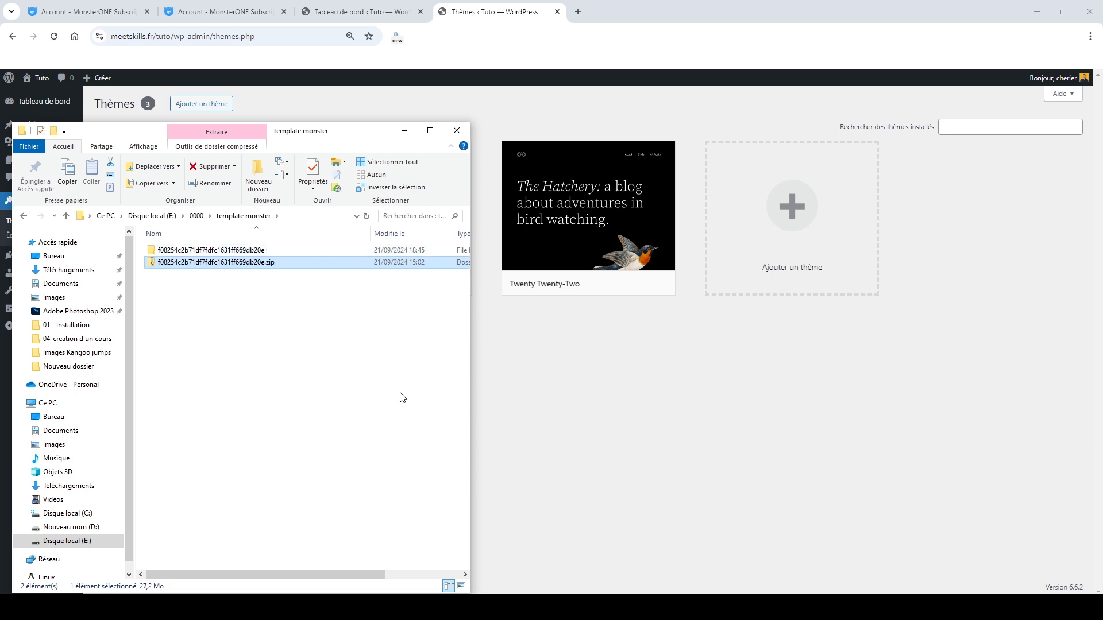
# Open the extracted folder and go to Manual Install > Theme, where the monstroid2.zip theme file is stored.
pyautogui.doubleClick(228, 251)
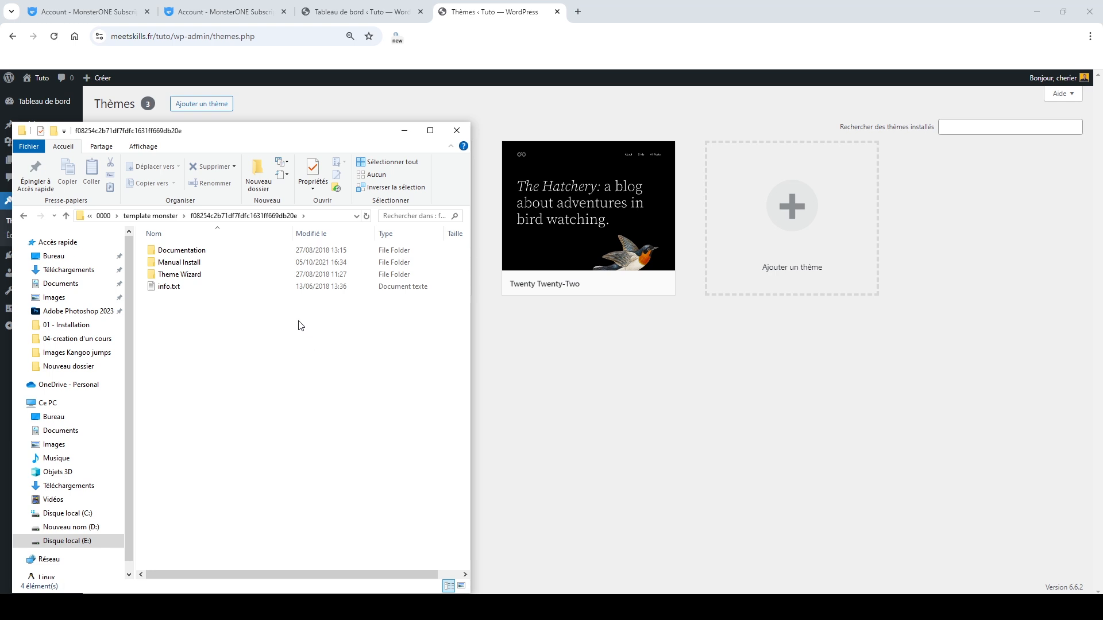
pyautogui.click(197, 265)
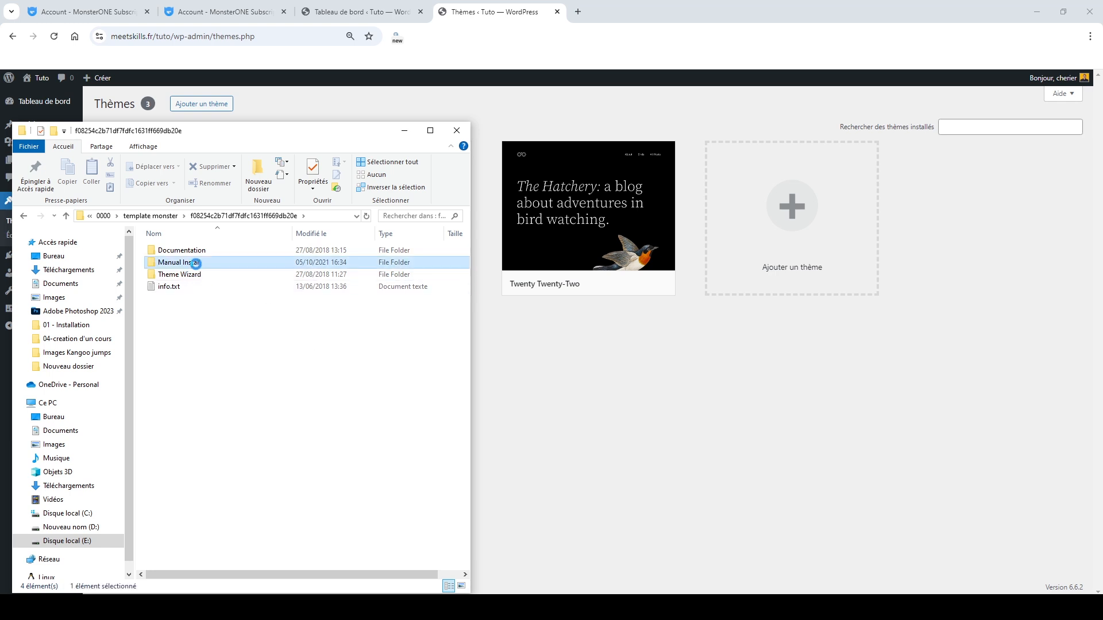
pyautogui.doubleClick(197, 265)
pyautogui.doubleClick(196, 265)
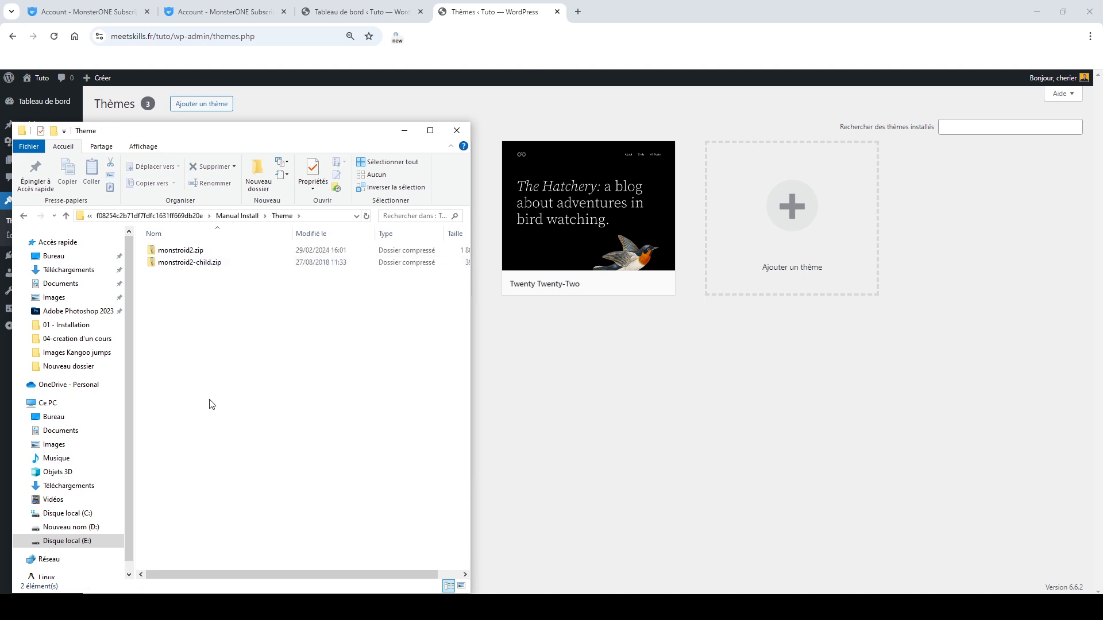
# Upload monstroid2.zip from the File Explorer Theme folder as a new WordPress theme, install it and activate it.
pyautogui.click(203, 107)
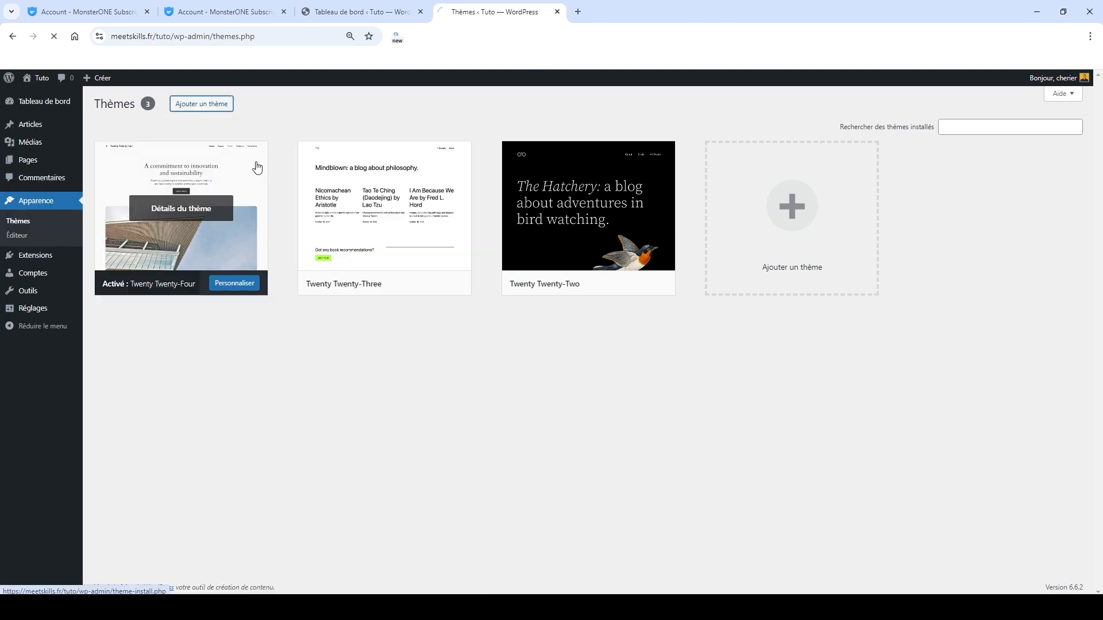
pyautogui.click(719, 287)
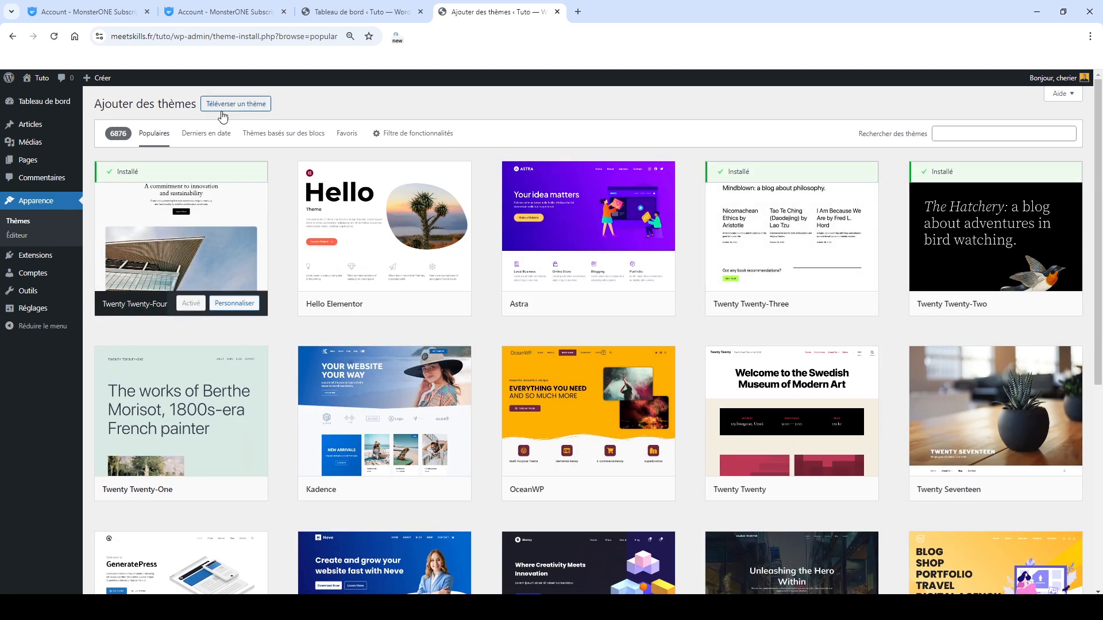
pyautogui.click(223, 109)
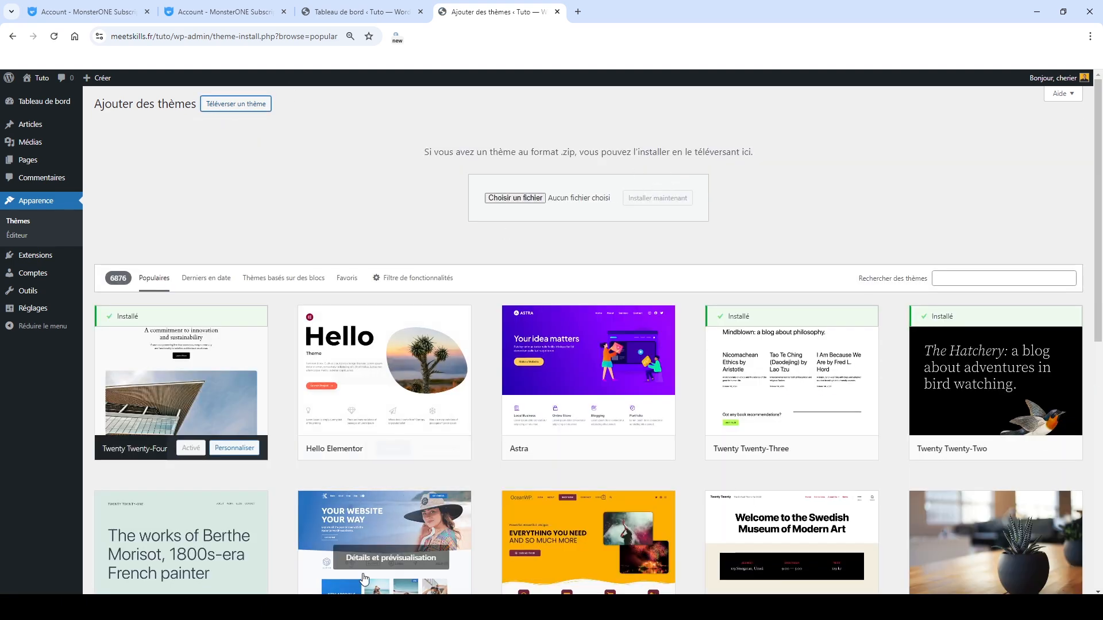
pyautogui.click(394, 608)
pyautogui.moveTo(173, 256); pyautogui.dragTo(574, 199)
pyautogui.click(648, 201)
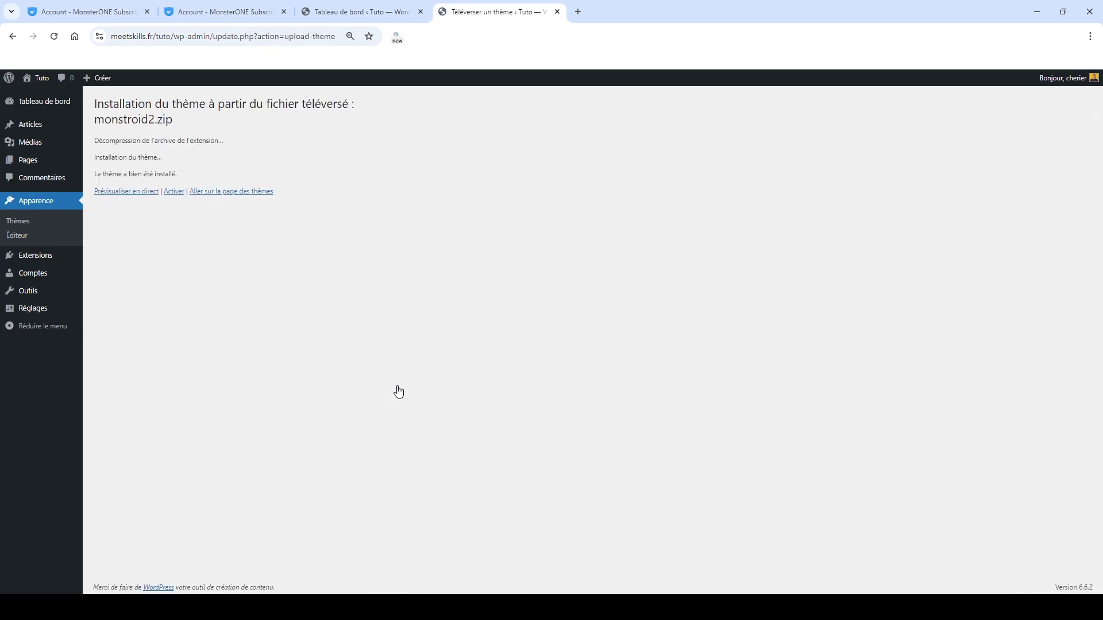
pyautogui.click(174, 191)
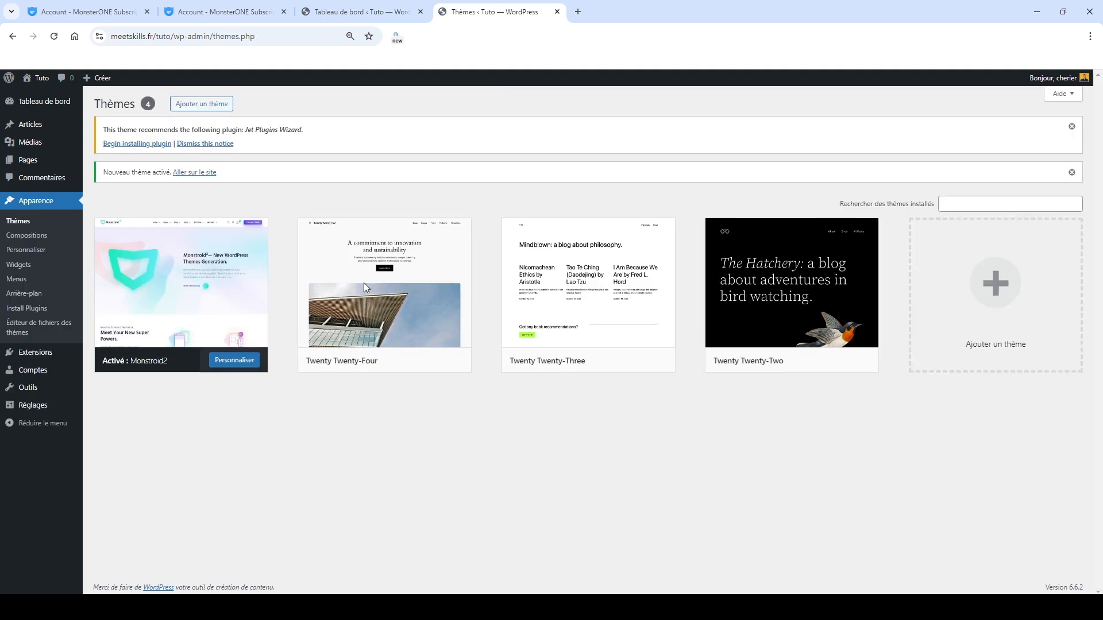
# Upload monstroid2-child.zip from the same folder as another theme, install it and activate the child theme.
pyautogui.click(183, 106)
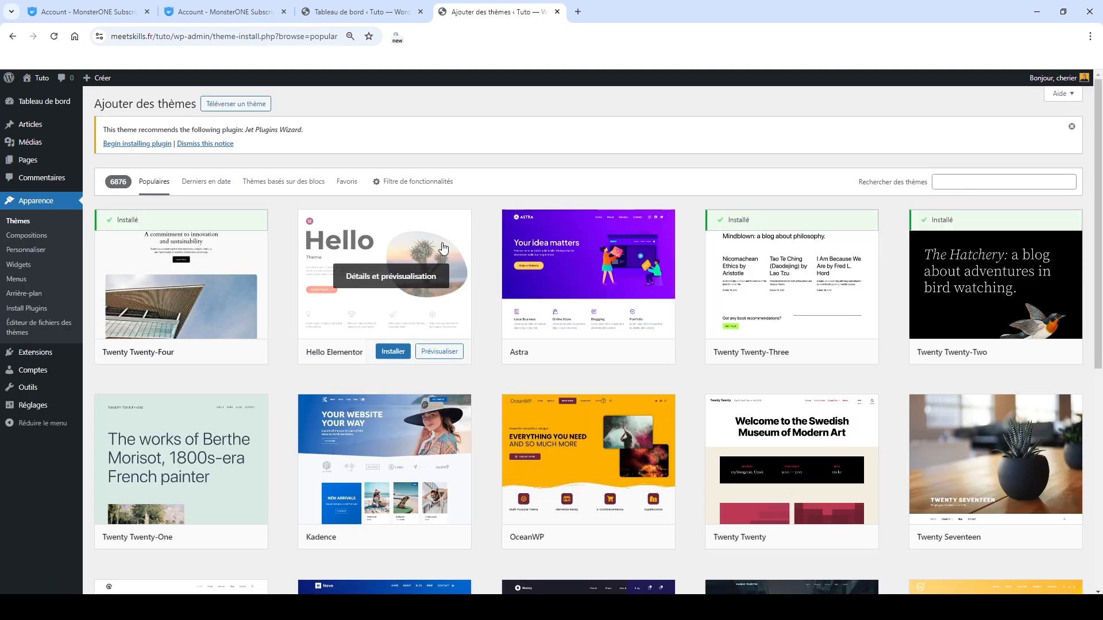
pyautogui.click(247, 106)
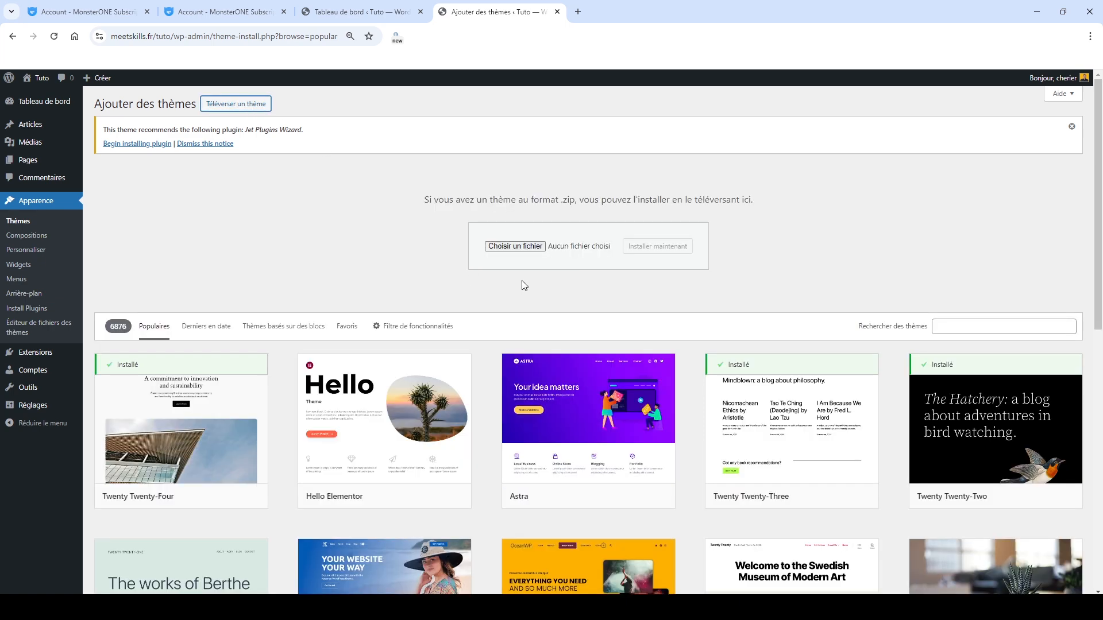
pyautogui.click(320, 607)
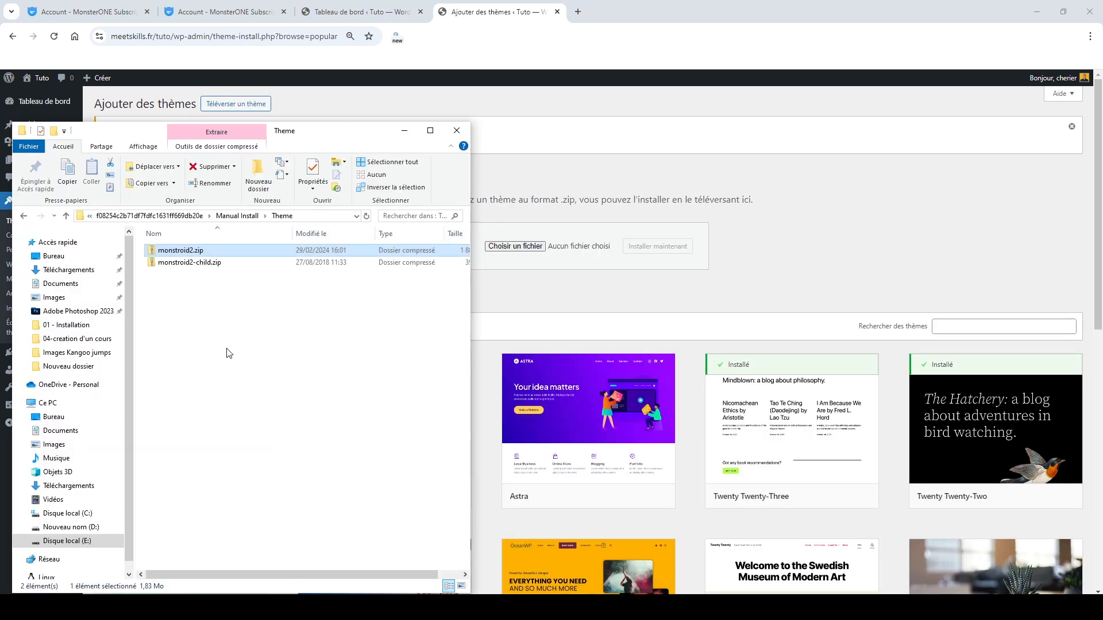
pyautogui.click(190, 262)
pyautogui.moveTo(251, 263); pyautogui.dragTo(547, 251)
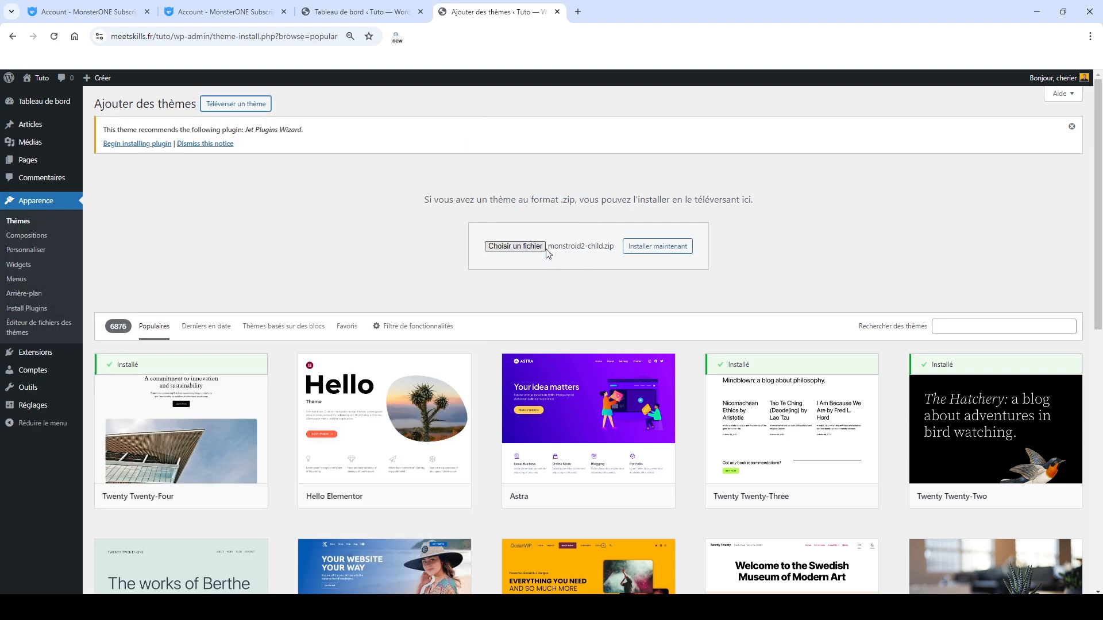
pyautogui.click(651, 253)
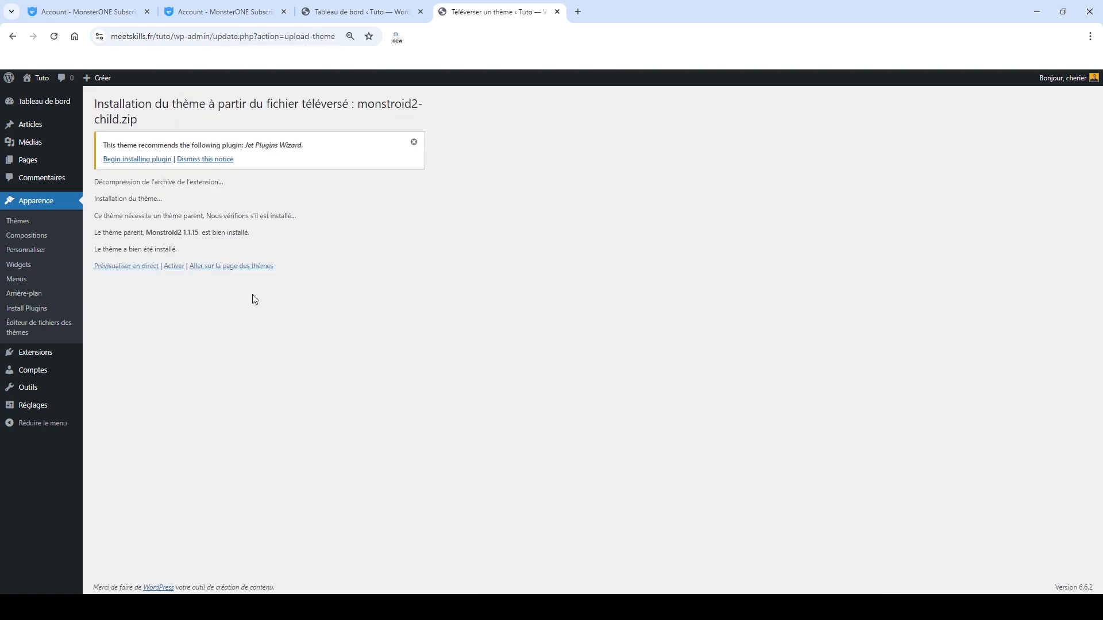
pyautogui.click(175, 268)
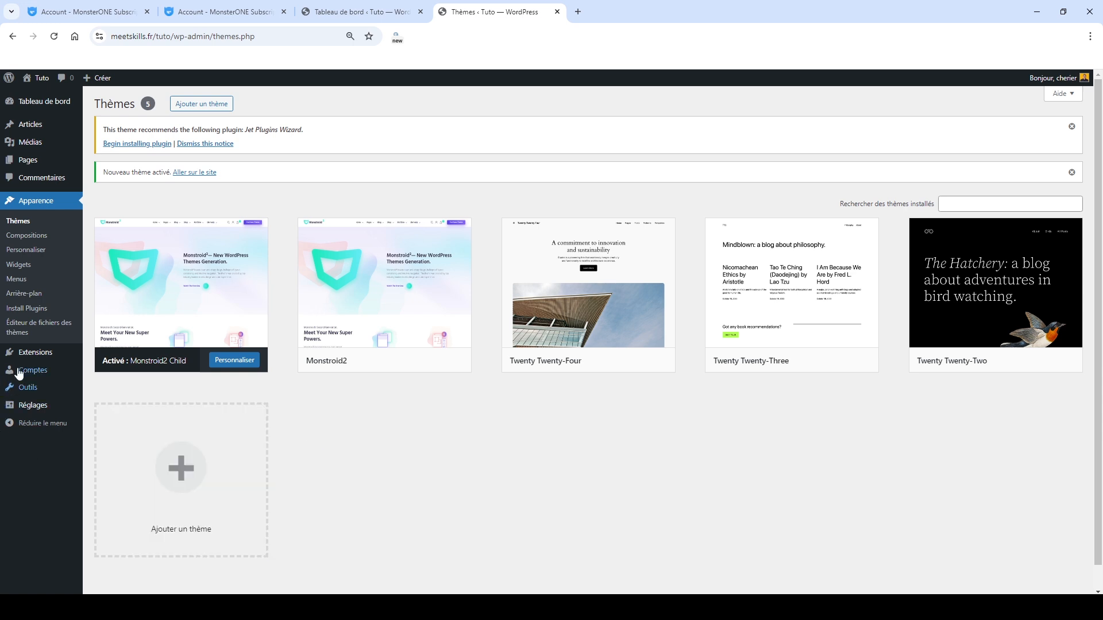
# Open the upload form for a new extension and go to the extracted package's Theme Wizard folder in File Explorer.
pyautogui.click(31, 356)
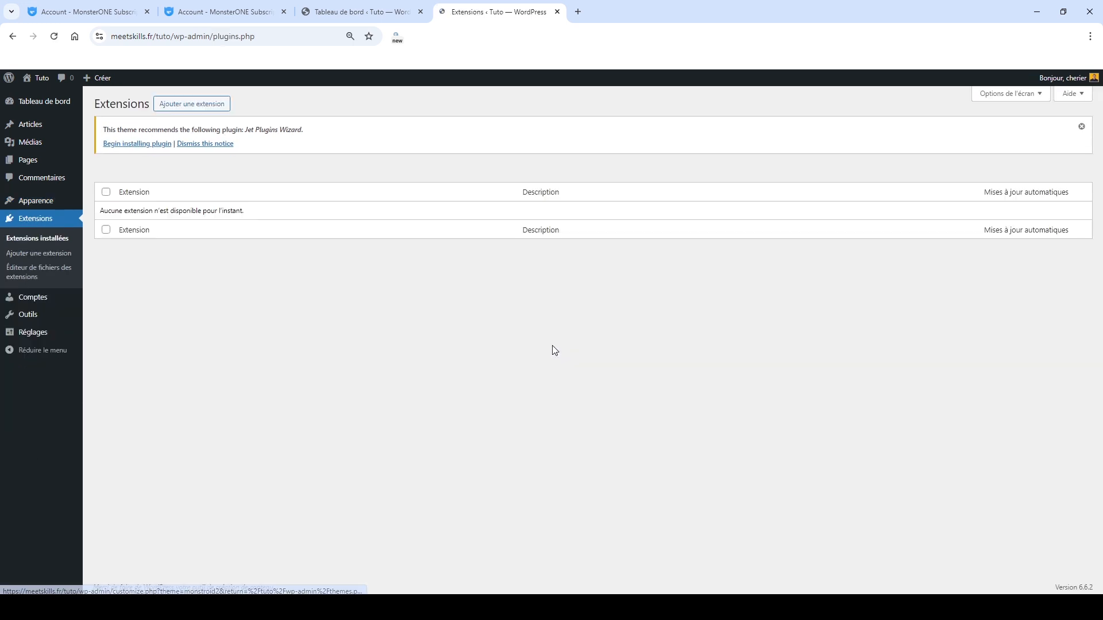
pyautogui.click(216, 106)
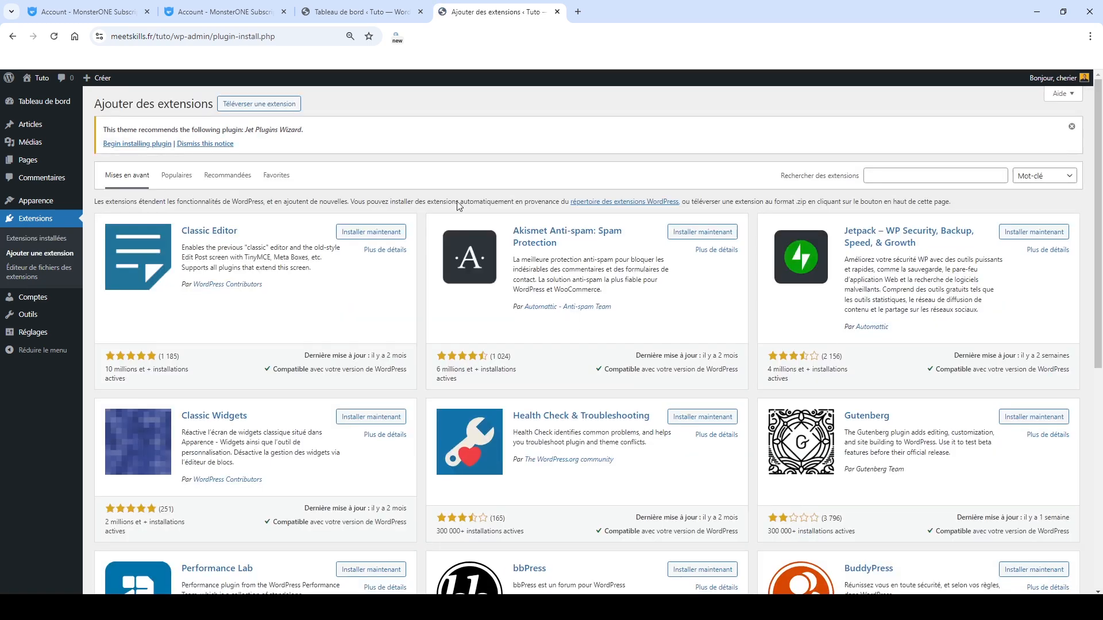
pyautogui.click(286, 104)
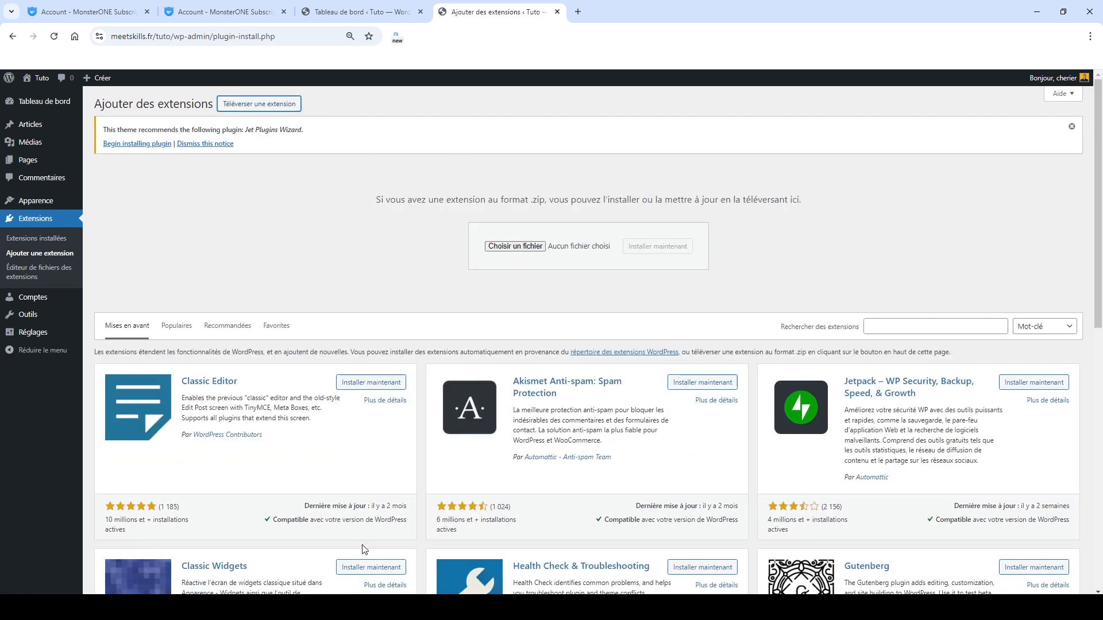
pyautogui.click(323, 607)
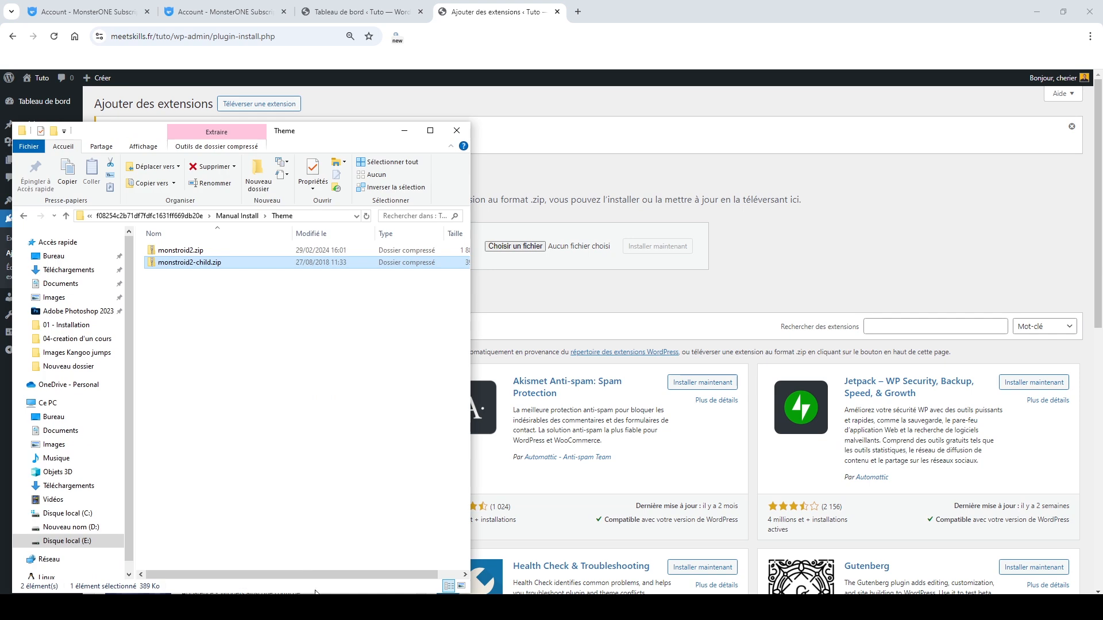
pyautogui.click(200, 219)
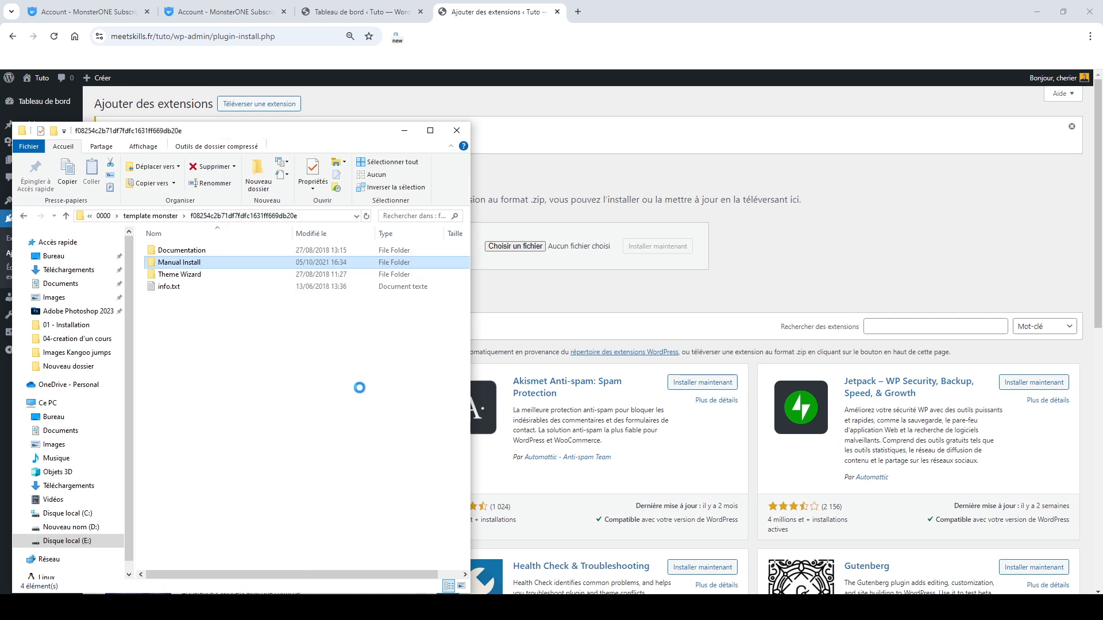
pyautogui.click(172, 275)
pyautogui.doubleClick(172, 275)
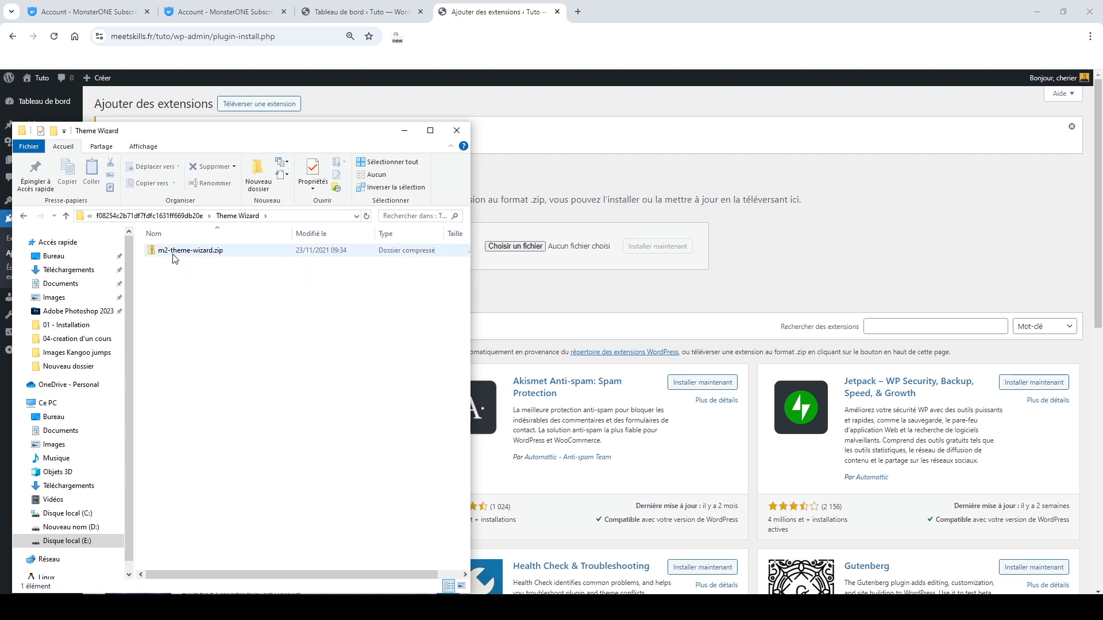
# Upload m2-theme-wizard.zip as an extension, install it and activate it.
pyautogui.click(175, 254)
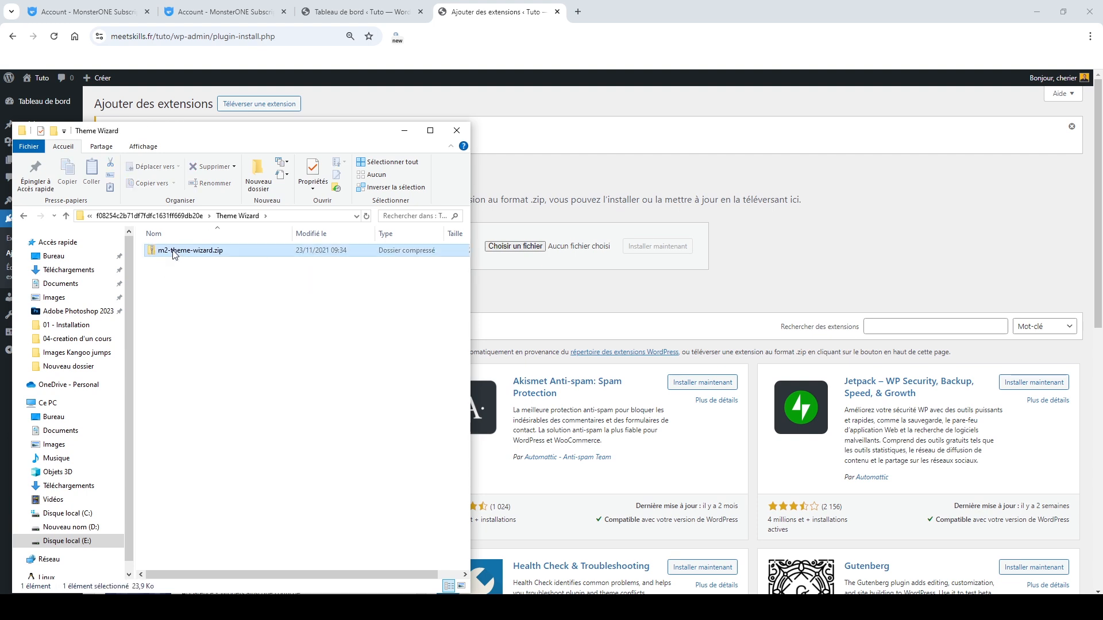
pyautogui.moveTo(175, 254); pyautogui.dragTo(577, 246)
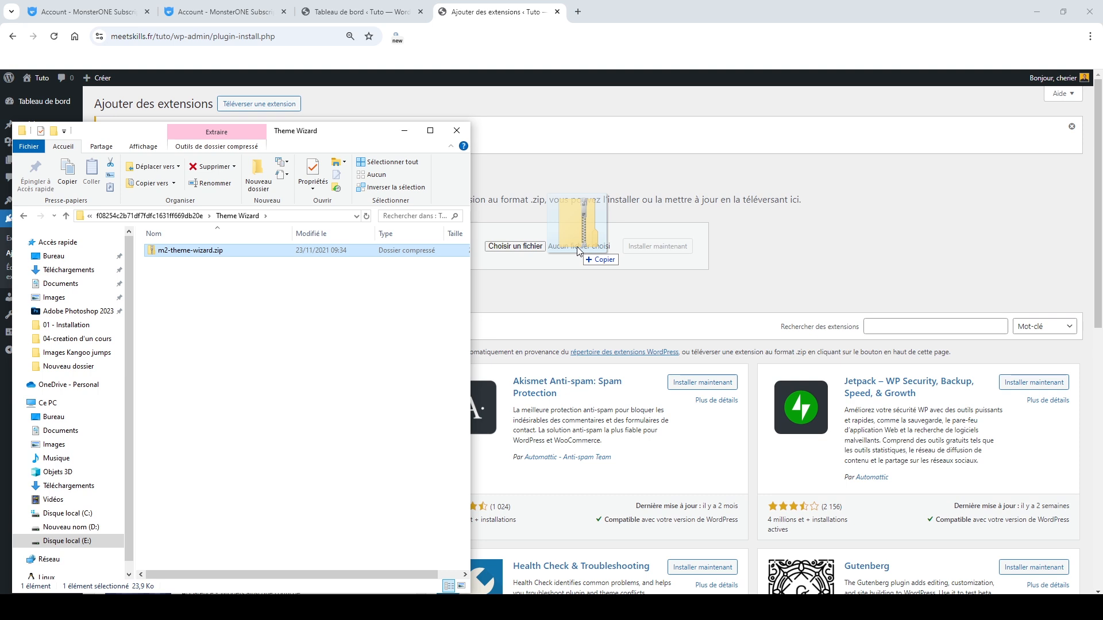
pyautogui.moveTo(576, 246); pyautogui.dragTo(576, 246)
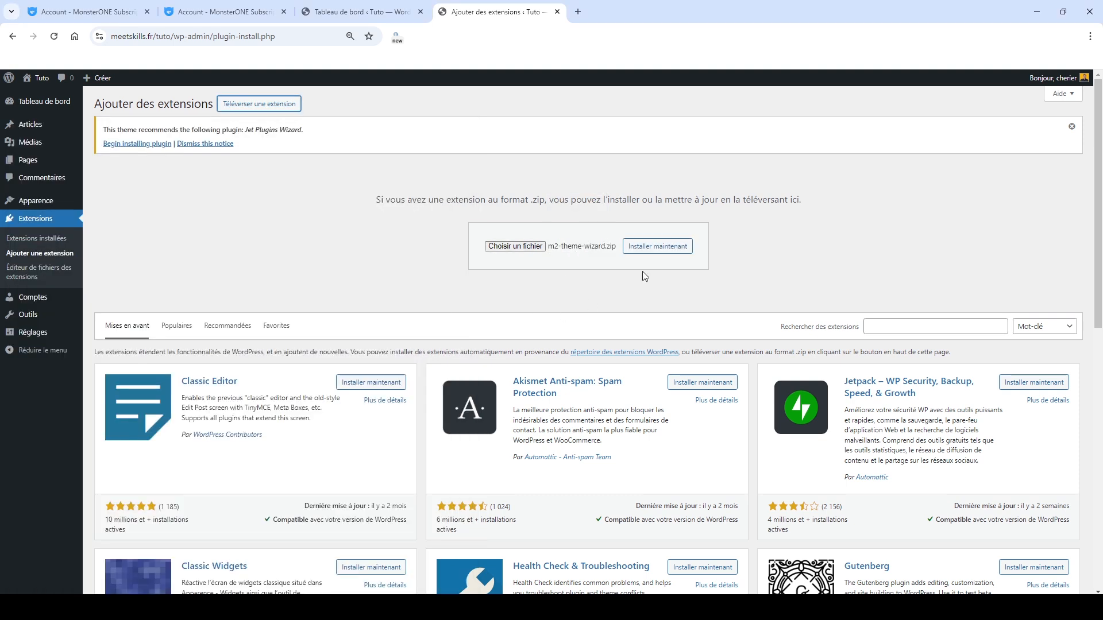
pyautogui.click(659, 247)
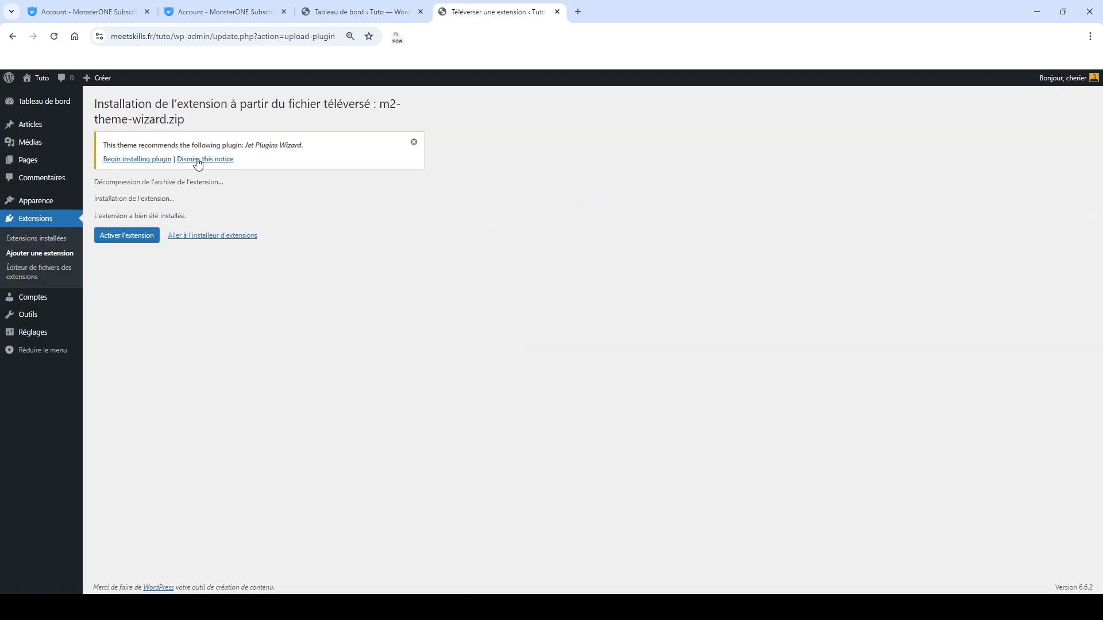
pyautogui.click(143, 238)
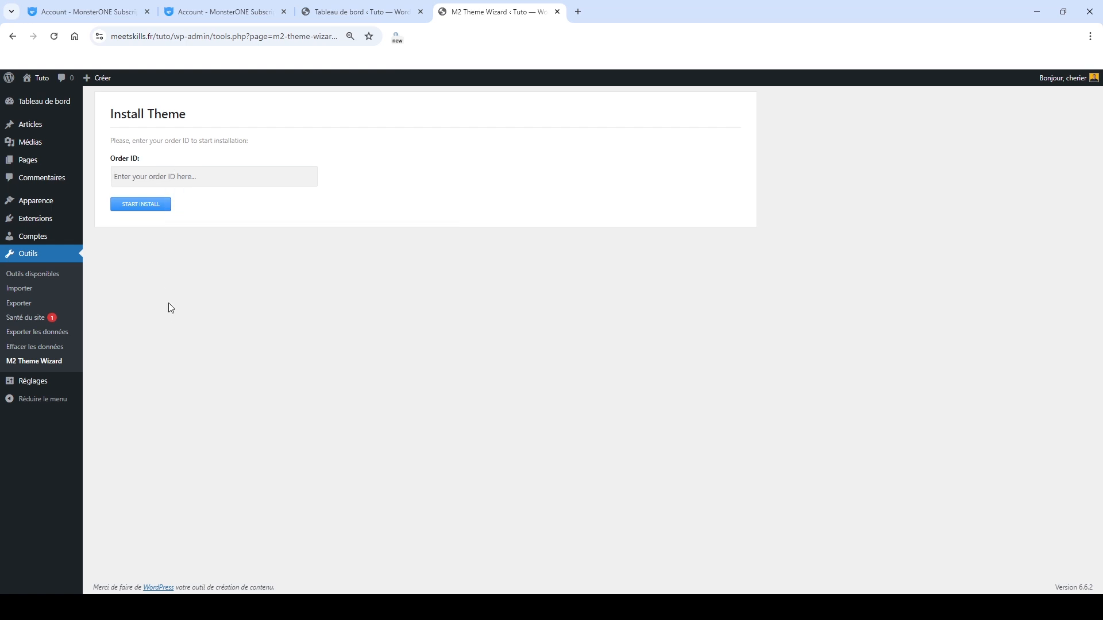
# Copy the first Monstroid2 item's order ID from the MonsterONE downloads page, enter it in the M2 Theme Wizard and start the installation.
pyautogui.click(236, 13)
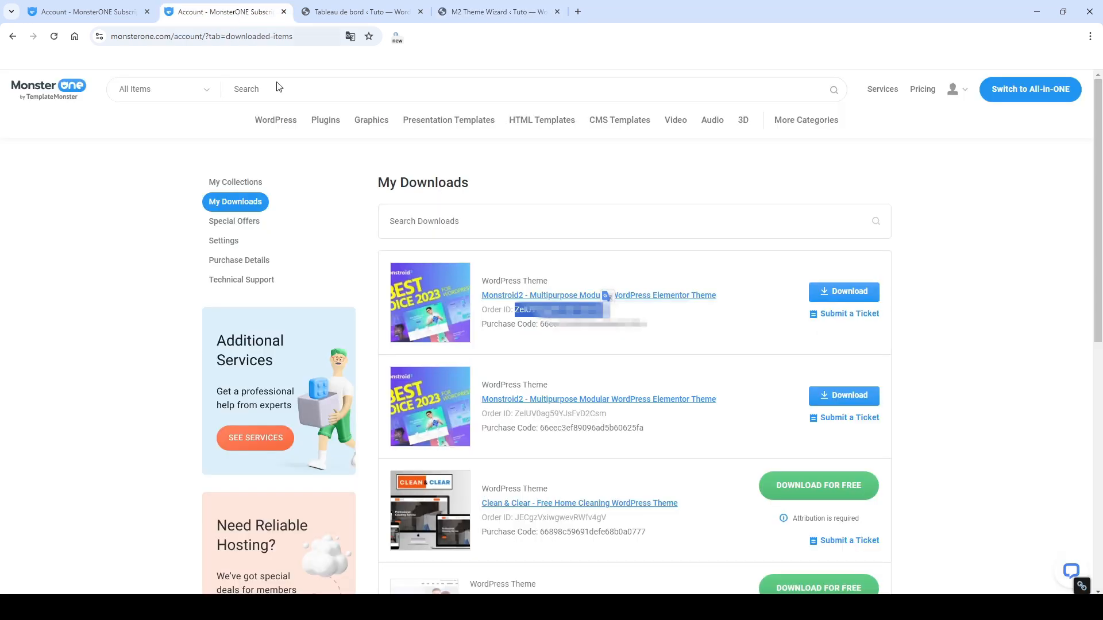
pyautogui.click(505, 234)
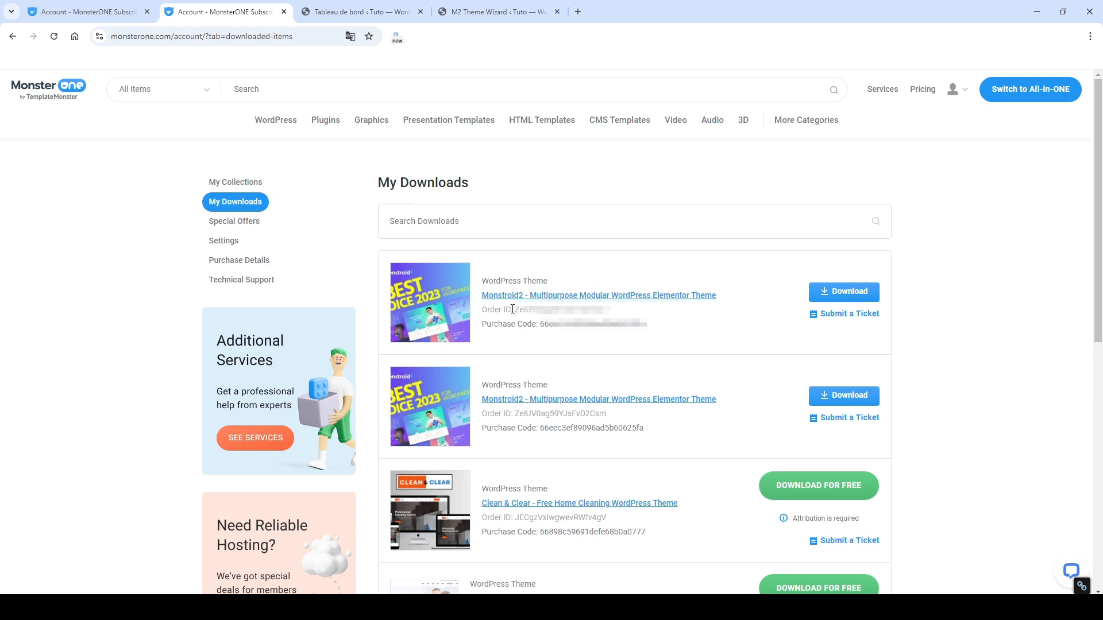
pyautogui.moveTo(516, 309); pyautogui.dragTo(603, 311)
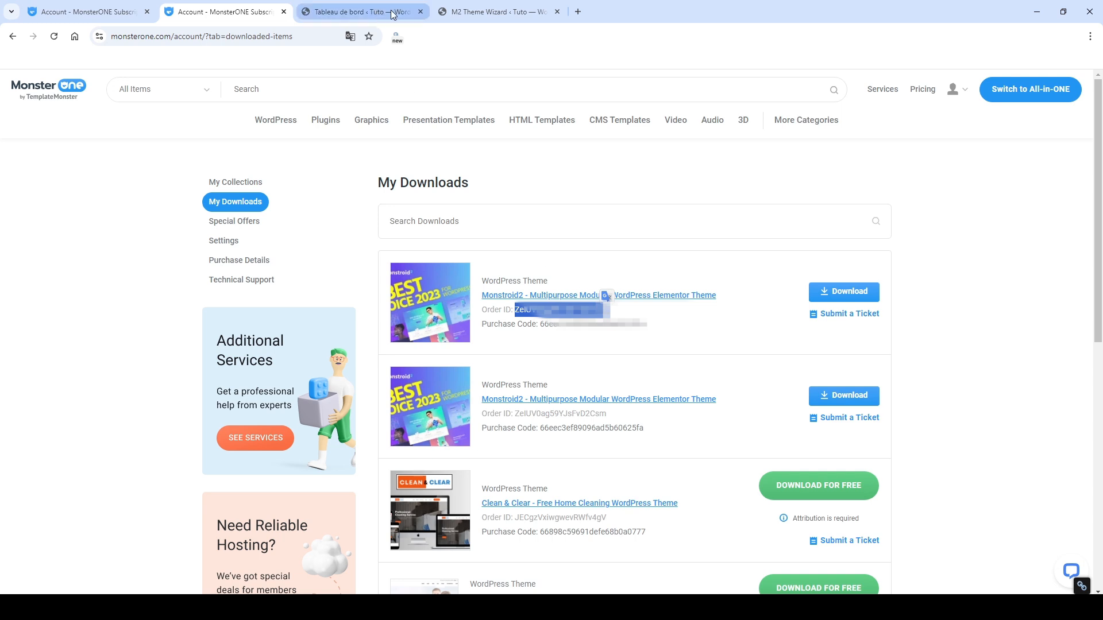
pyautogui.click(482, 10)
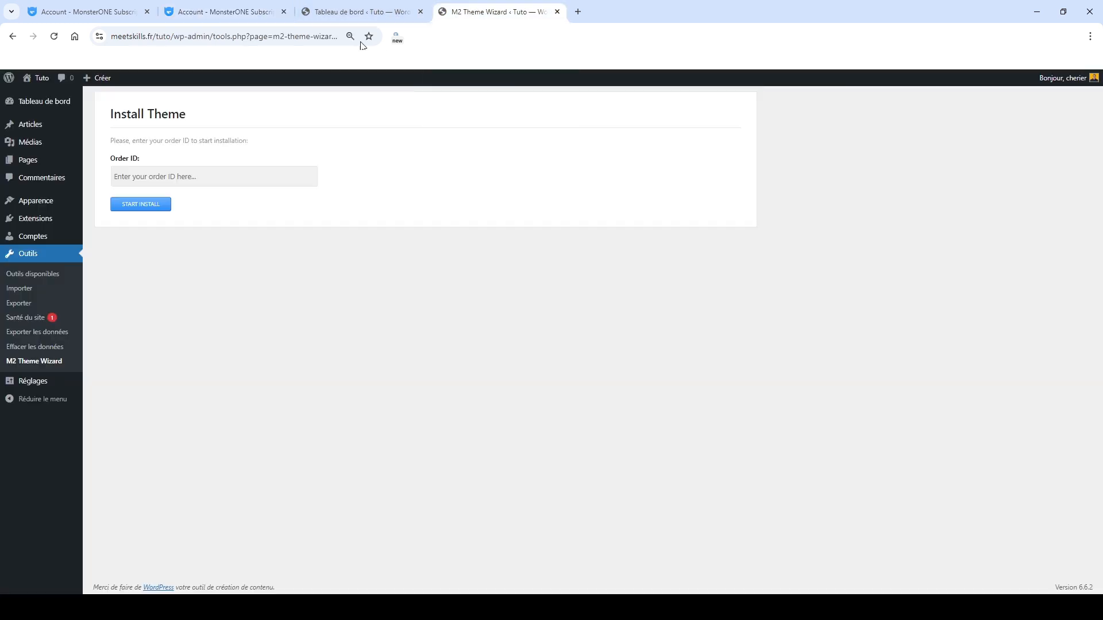
pyautogui.click(158, 177)
pyautogui.hotkey('ctrl', 'v')
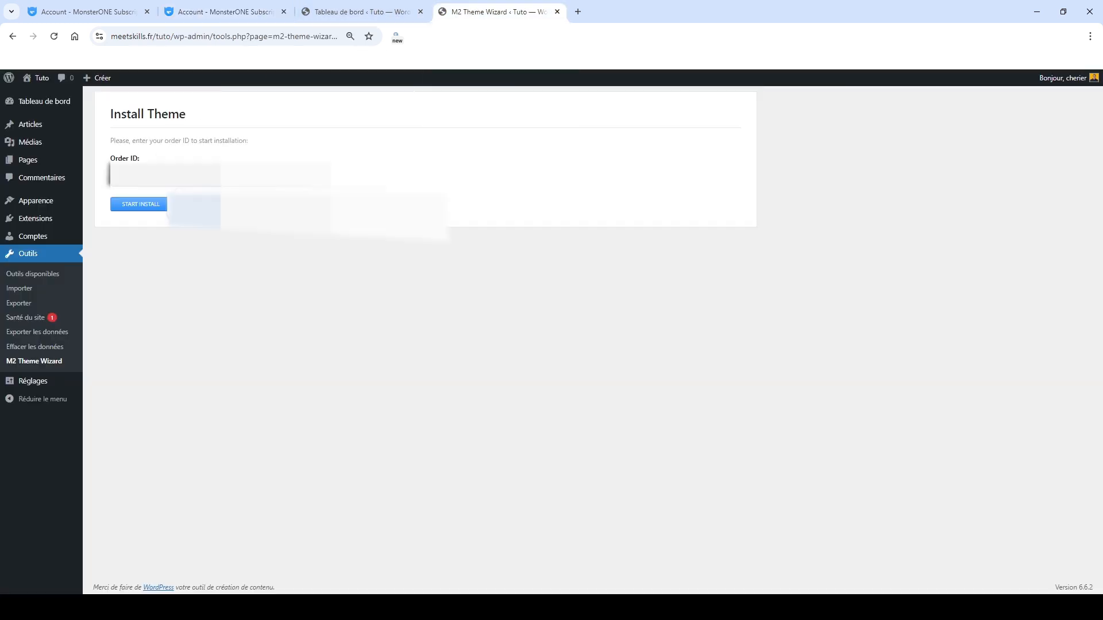
pyautogui.click(136, 205)
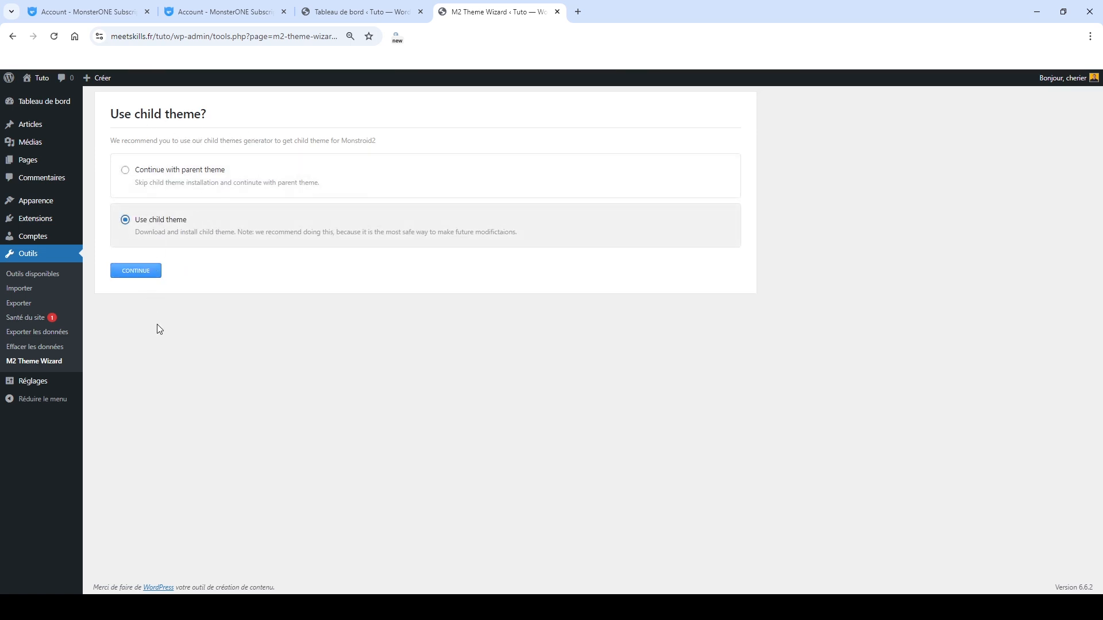
# Try to continue the wizard with the child theme, then choose Continue with parent theme and proceed.
pyautogui.click(140, 271)
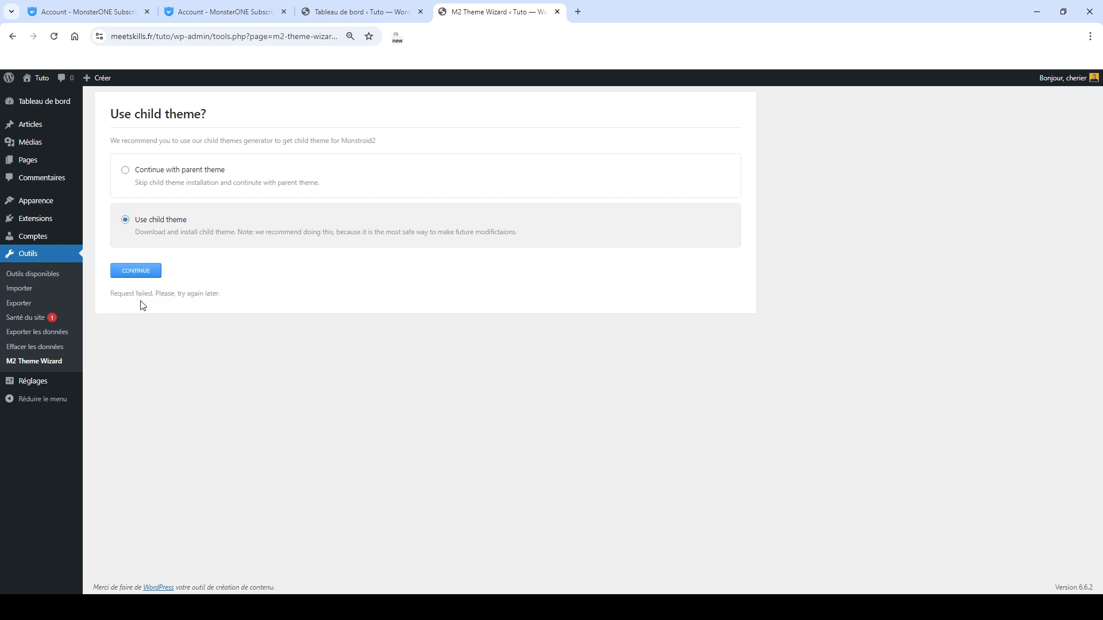
pyautogui.click(125, 169)
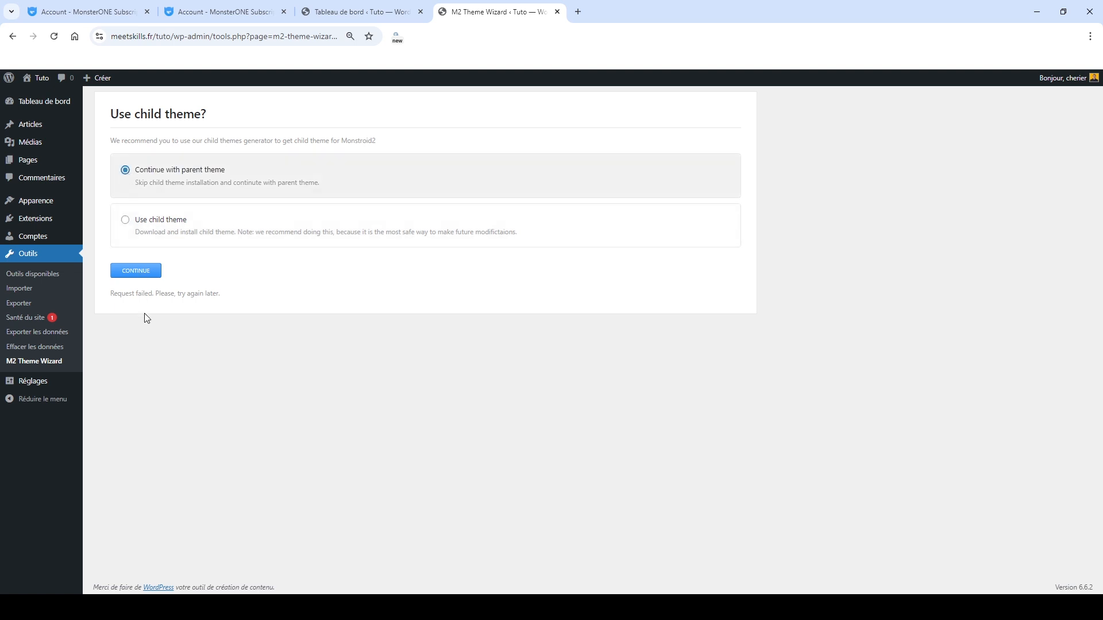
pyautogui.click(135, 274)
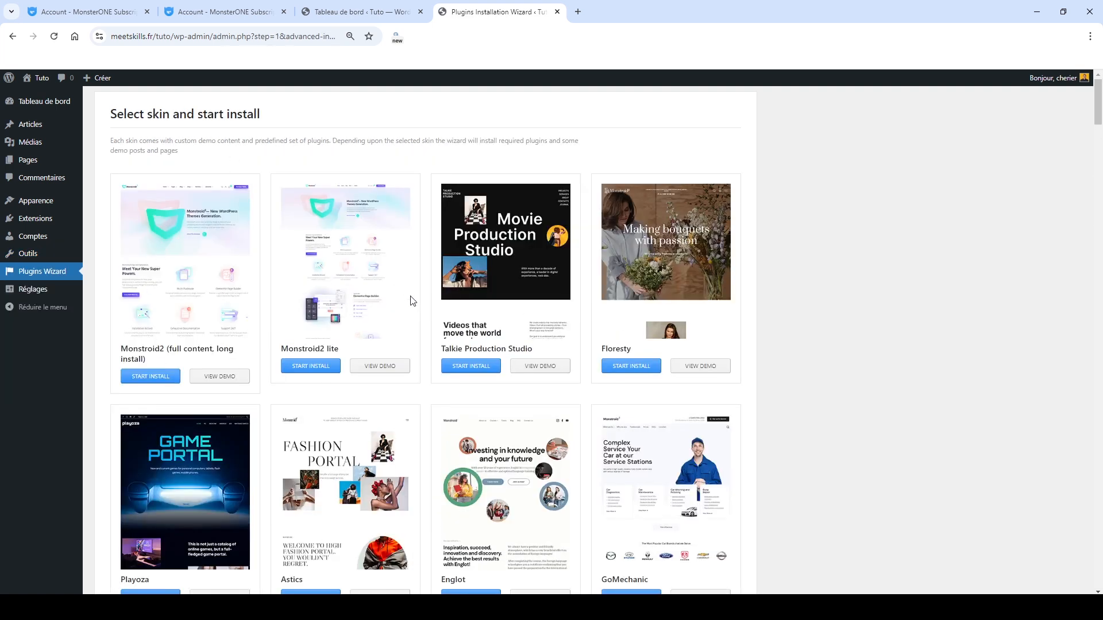
# Look through the available Monstroid2 skins in the wizard's gallery, down to the final rows and back to the first ones.
pyautogui.scroll(-12, 388, 333)
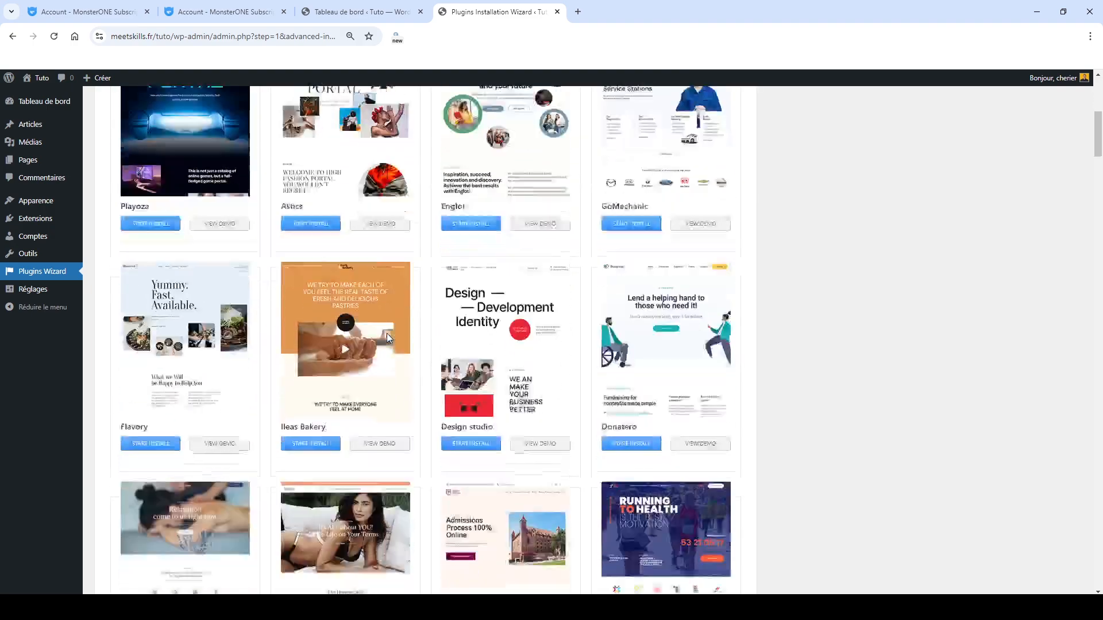
pyautogui.scroll(-17, 387, 338)
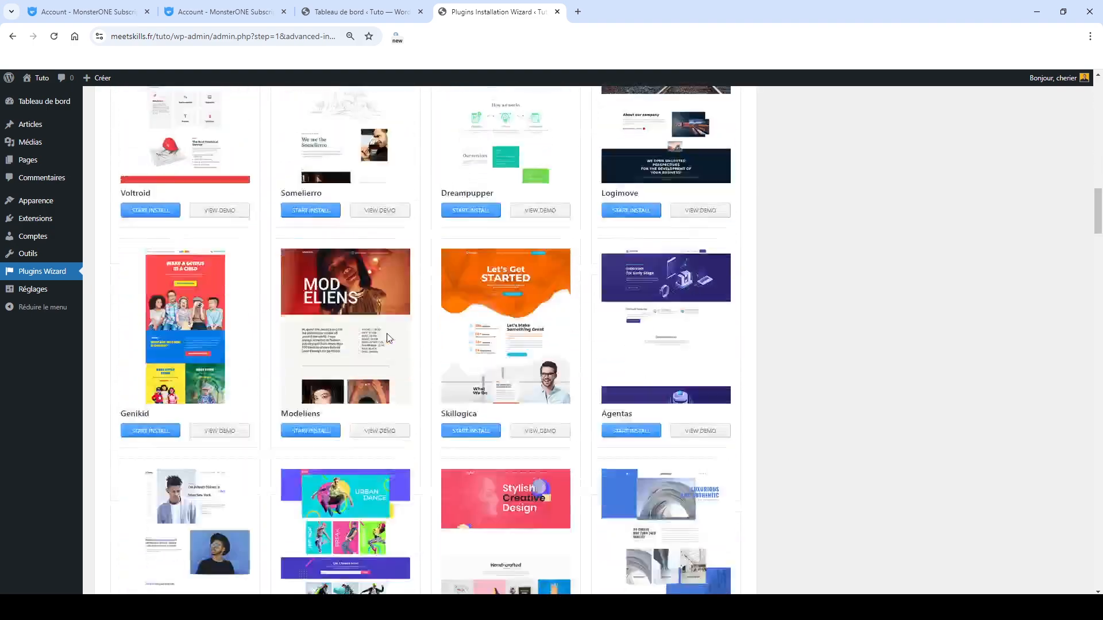
pyautogui.scroll(-15, 388, 338)
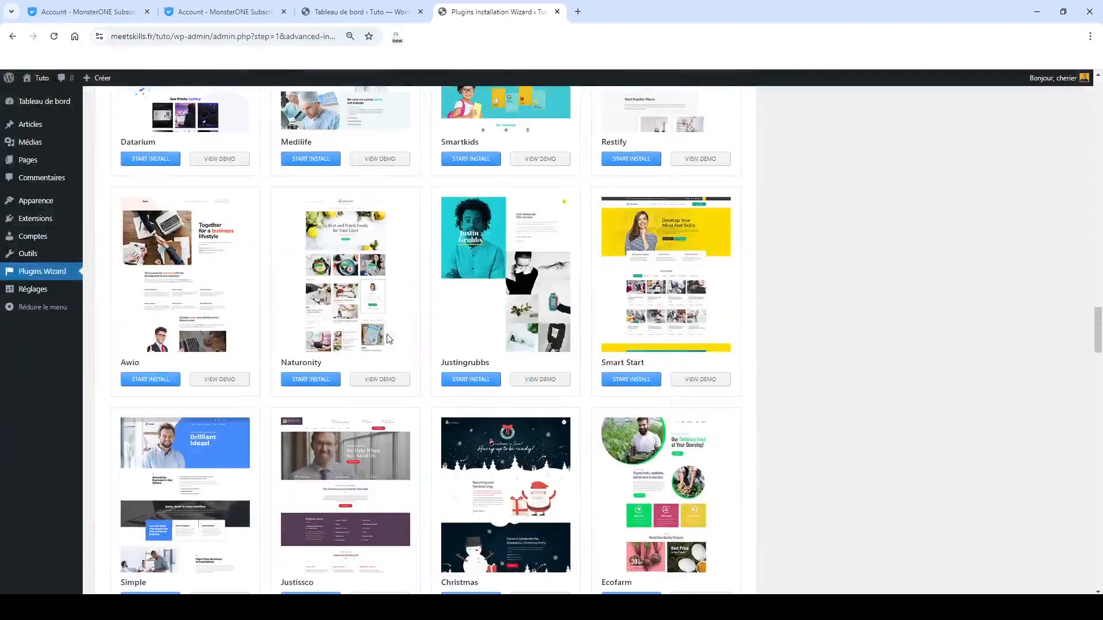
pyautogui.scroll(-16, 388, 339)
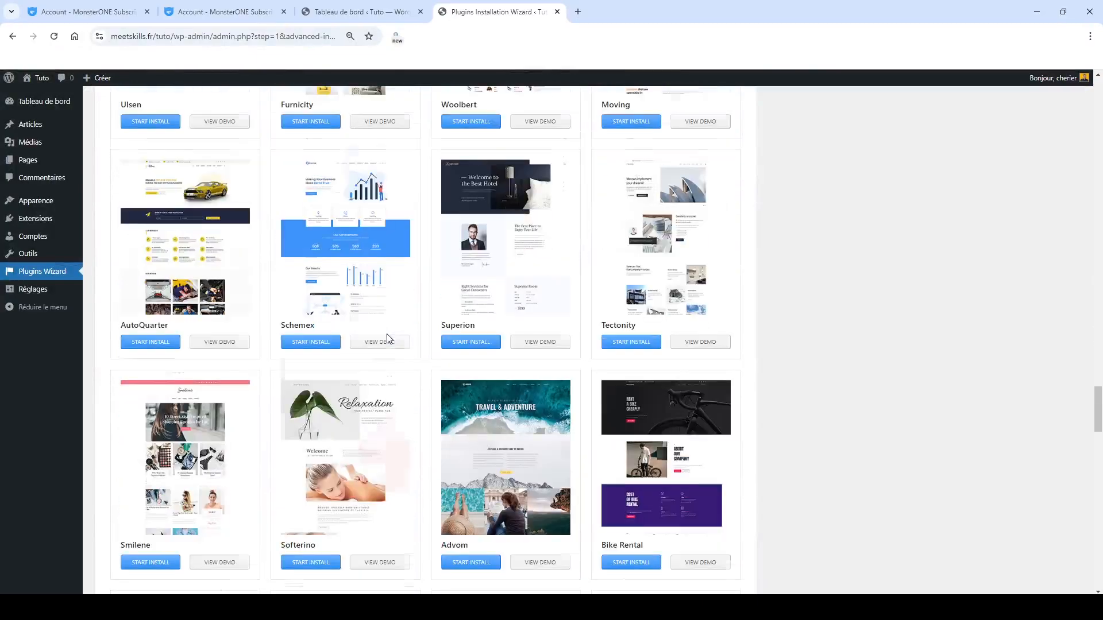
pyautogui.scroll(-15, 387, 338)
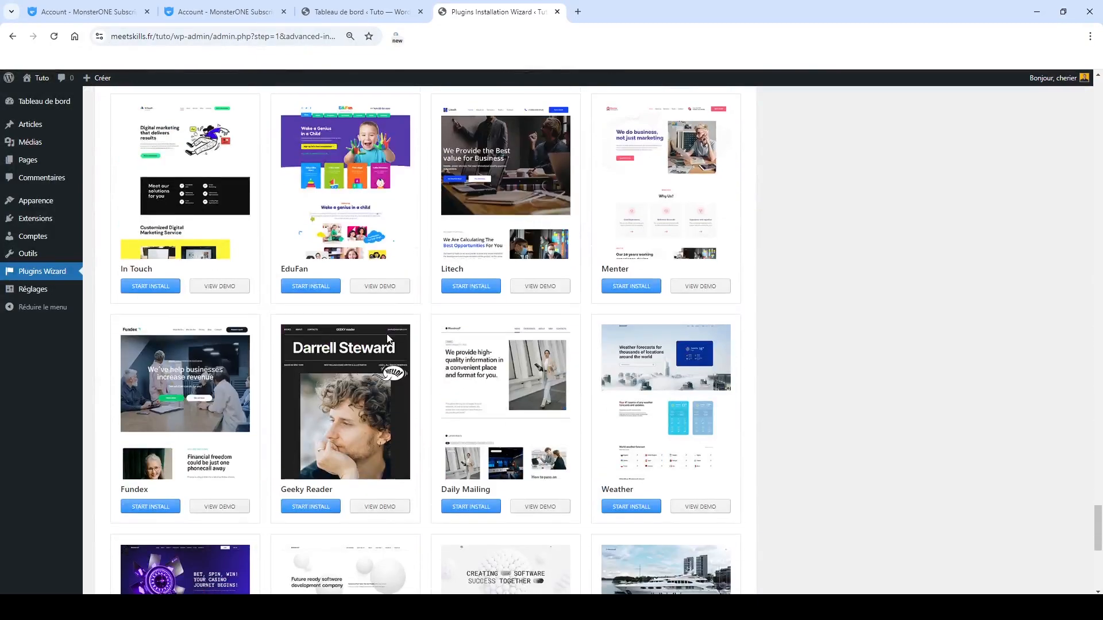
pyautogui.scroll(-7, 387, 337)
pyautogui.scroll(16, 387, 339)
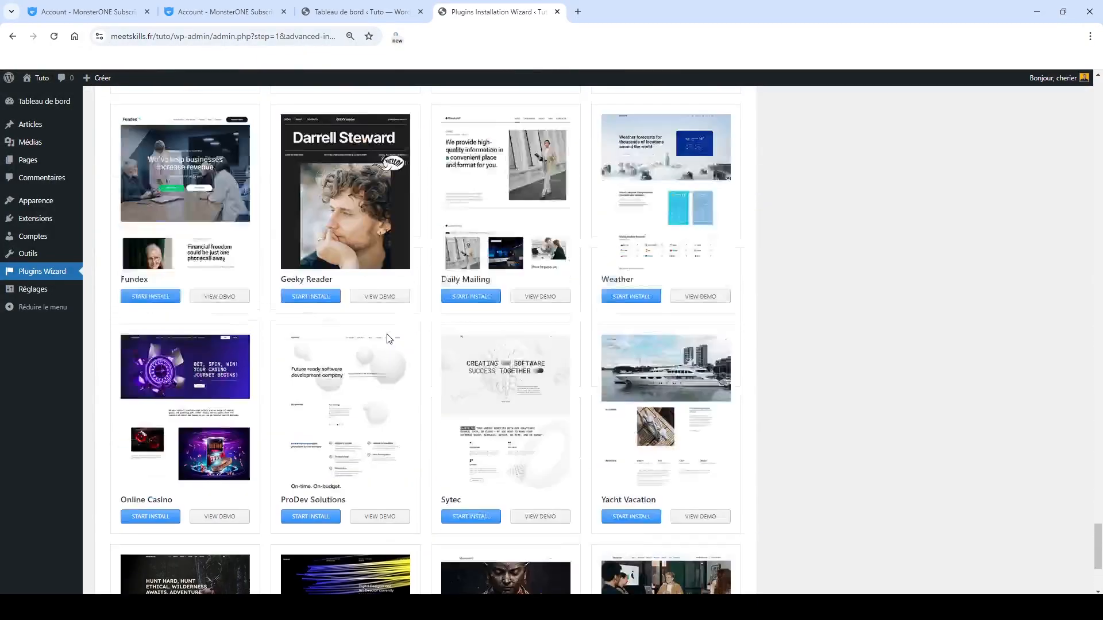
pyautogui.scroll(18, 387, 338)
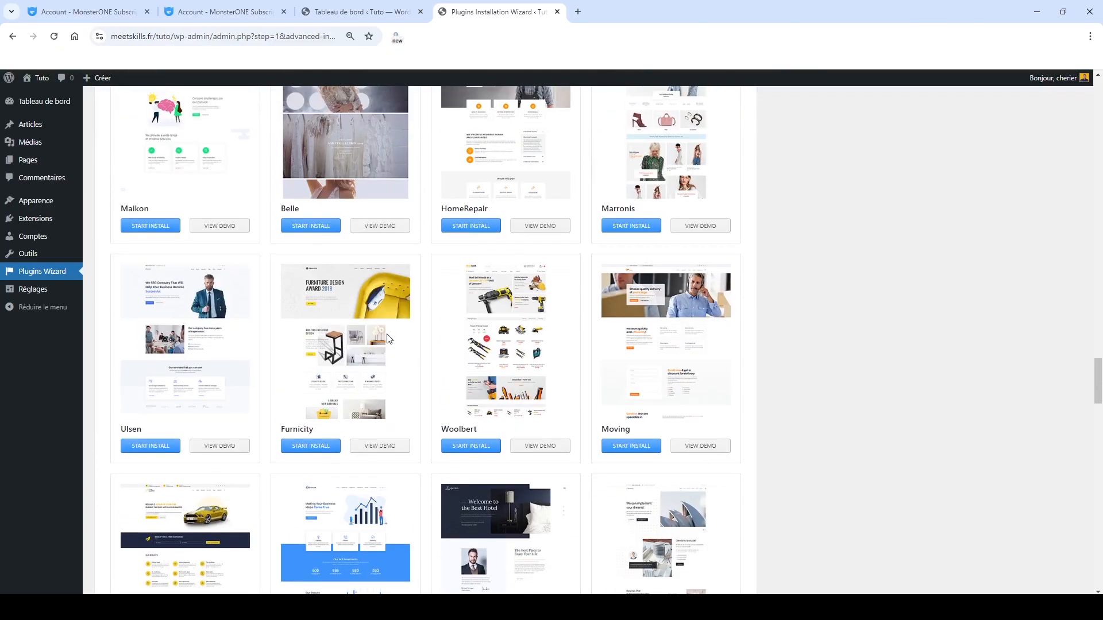
pyautogui.scroll(14, 387, 339)
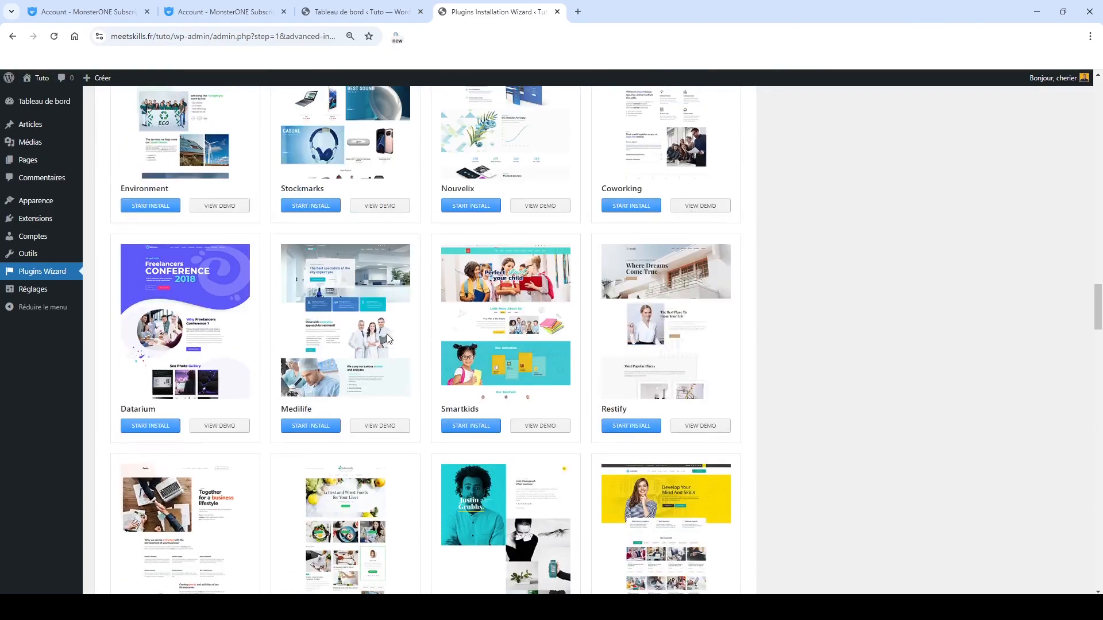
pyautogui.scroll(7, 387, 338)
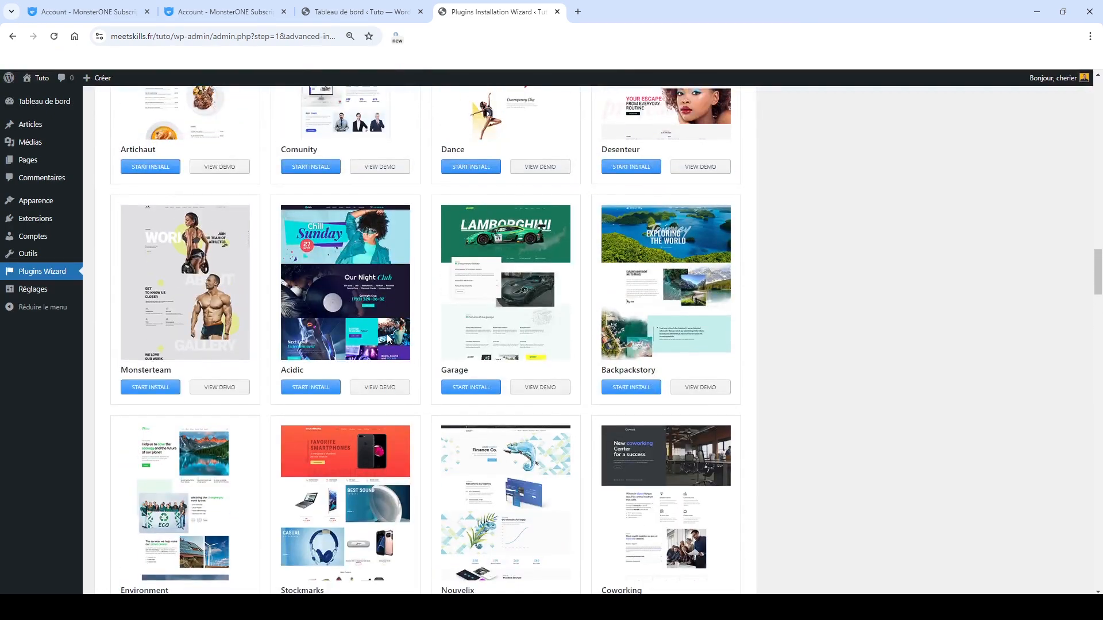
pyautogui.scroll(8, 387, 339)
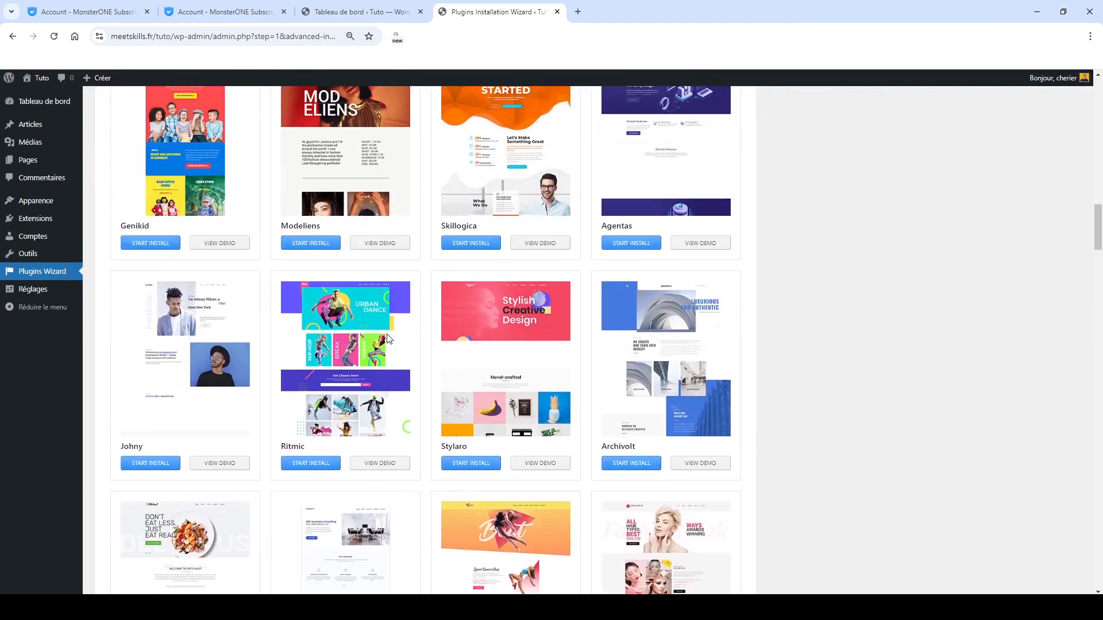
pyautogui.scroll(4, 387, 339)
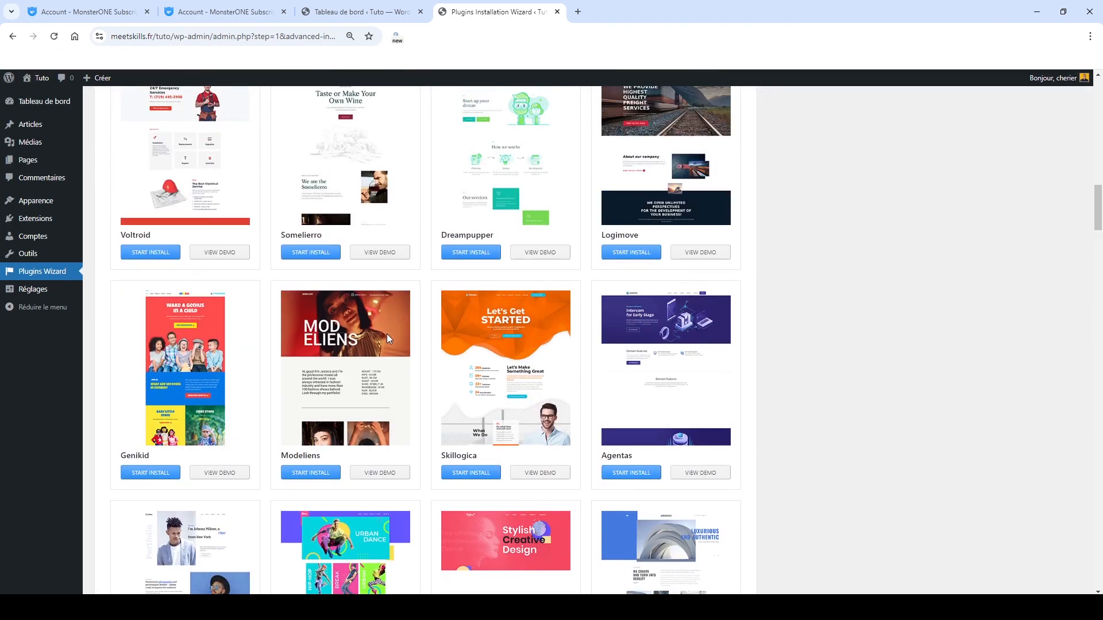
pyautogui.scroll(8, 387, 334)
pyautogui.scroll(3, 387, 338)
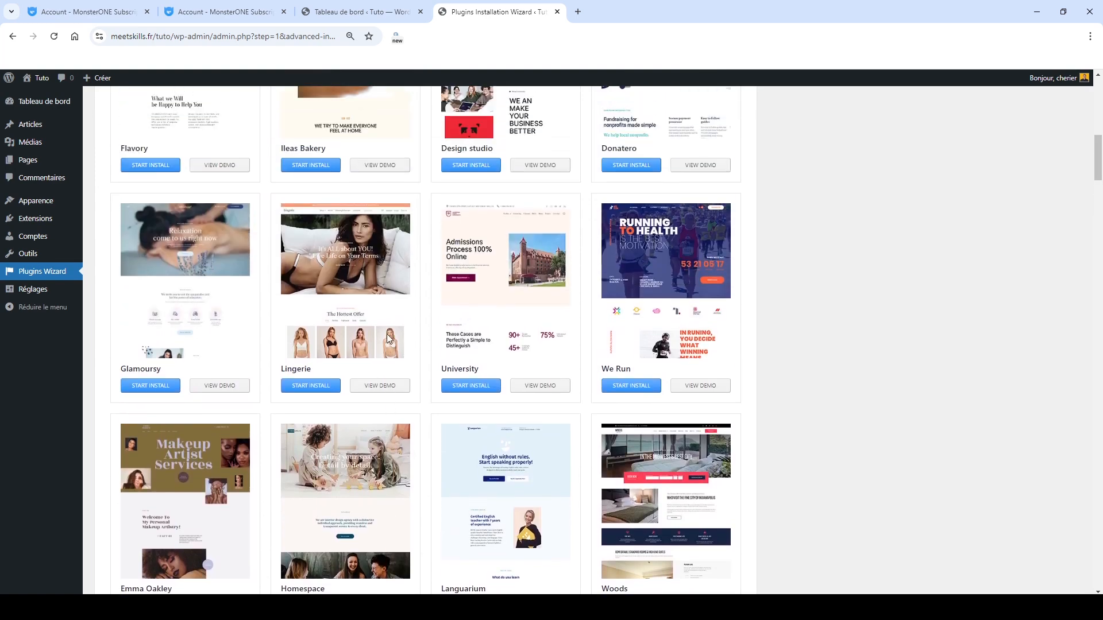
pyautogui.scroll(6, 389, 339)
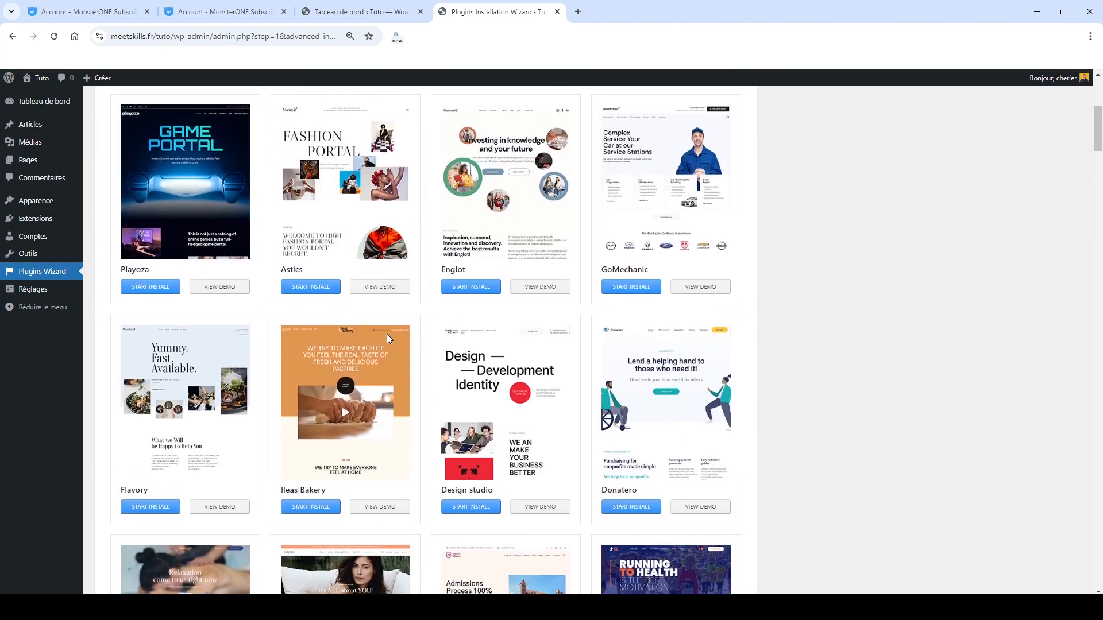
pyautogui.scroll(6, 387, 335)
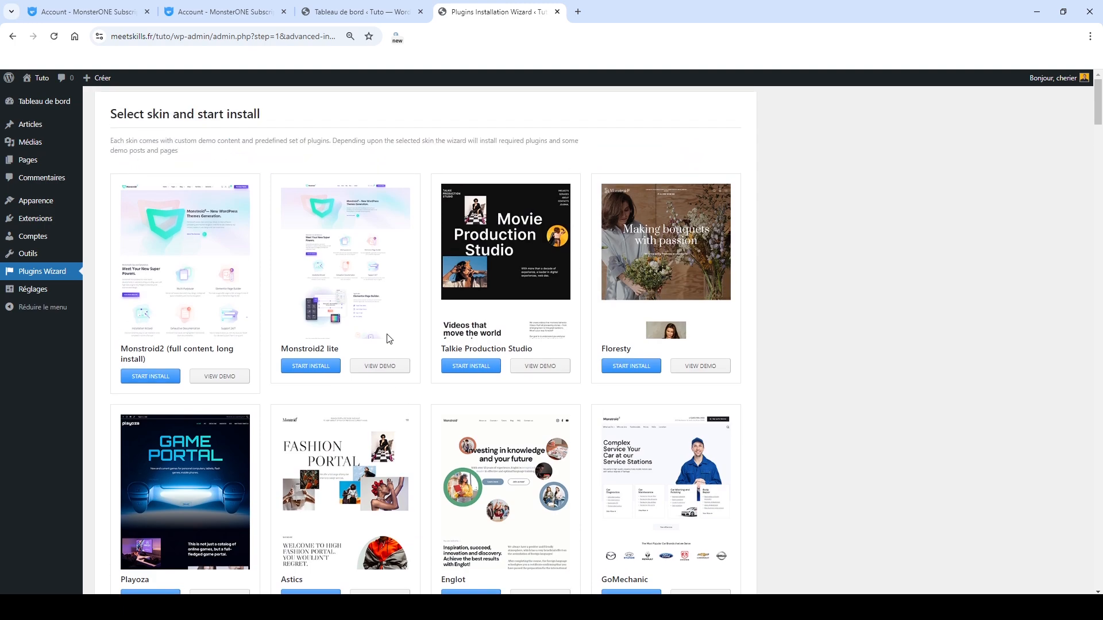
# Find the Datarium skin in the gallery, open its demo and look through the demo page.
pyautogui.scroll(-5, 388, 337)
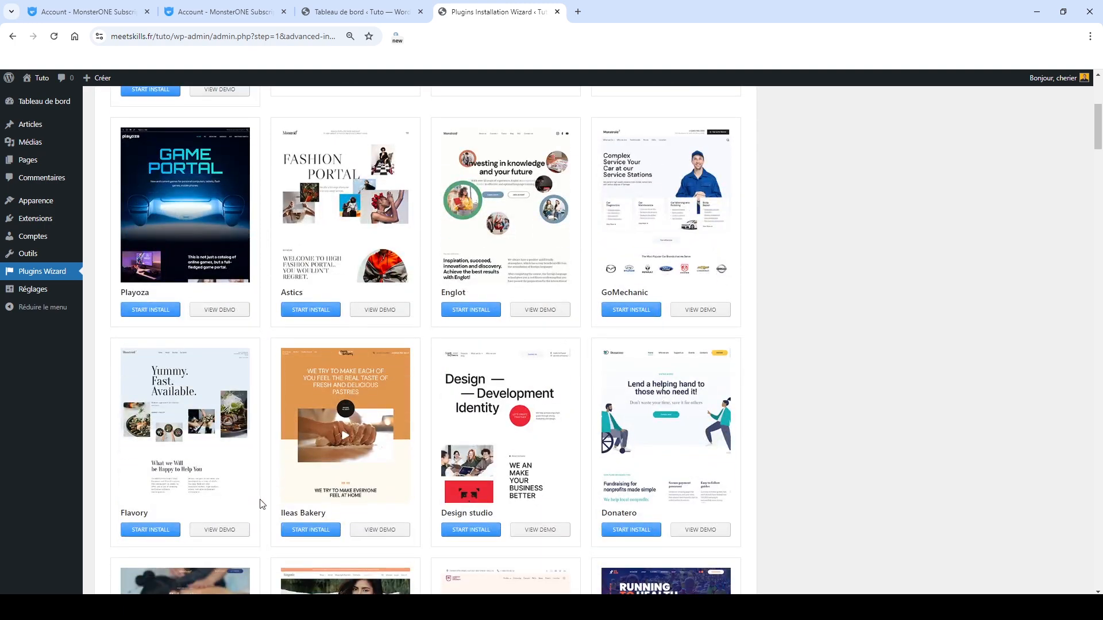
pyautogui.scroll(-5, 260, 504)
pyautogui.scroll(-6, 354, 512)
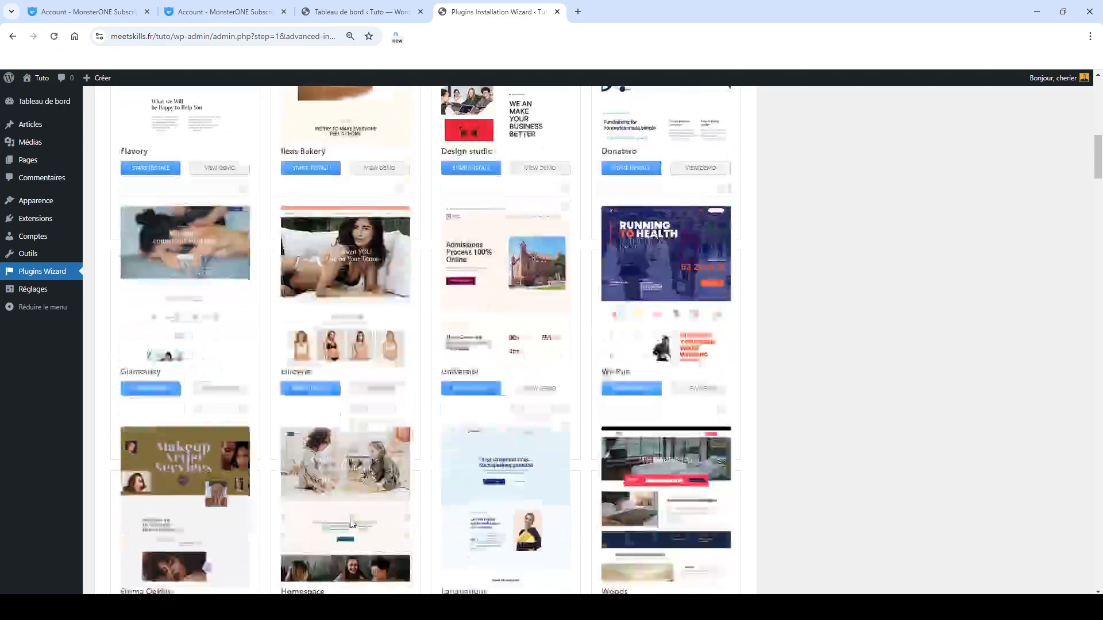
pyautogui.scroll(-5, 351, 520)
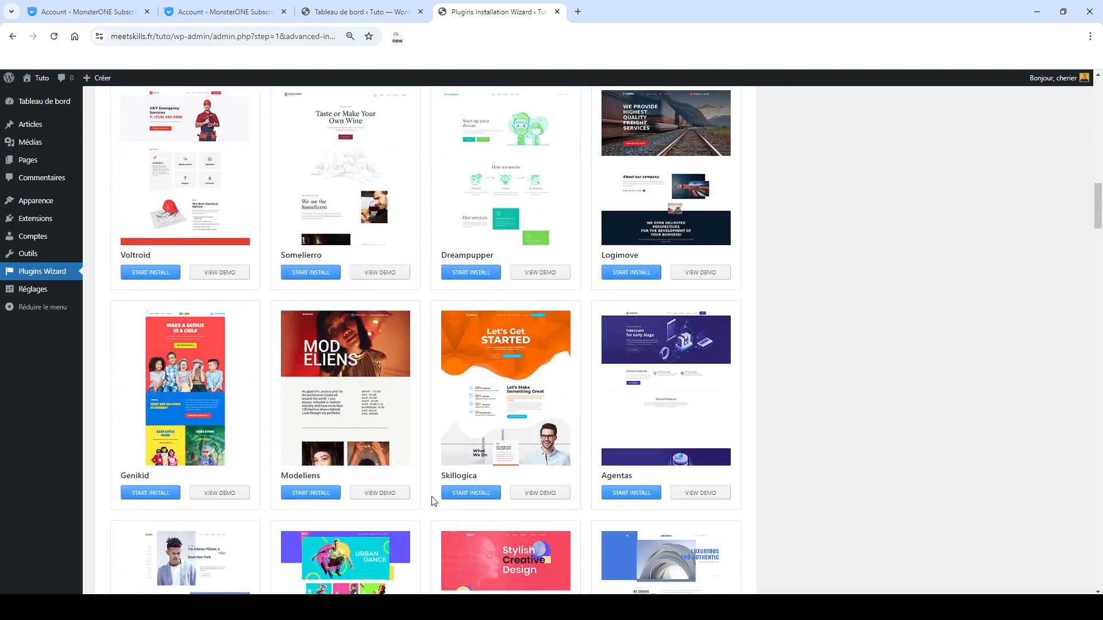
pyautogui.scroll(-7, 434, 501)
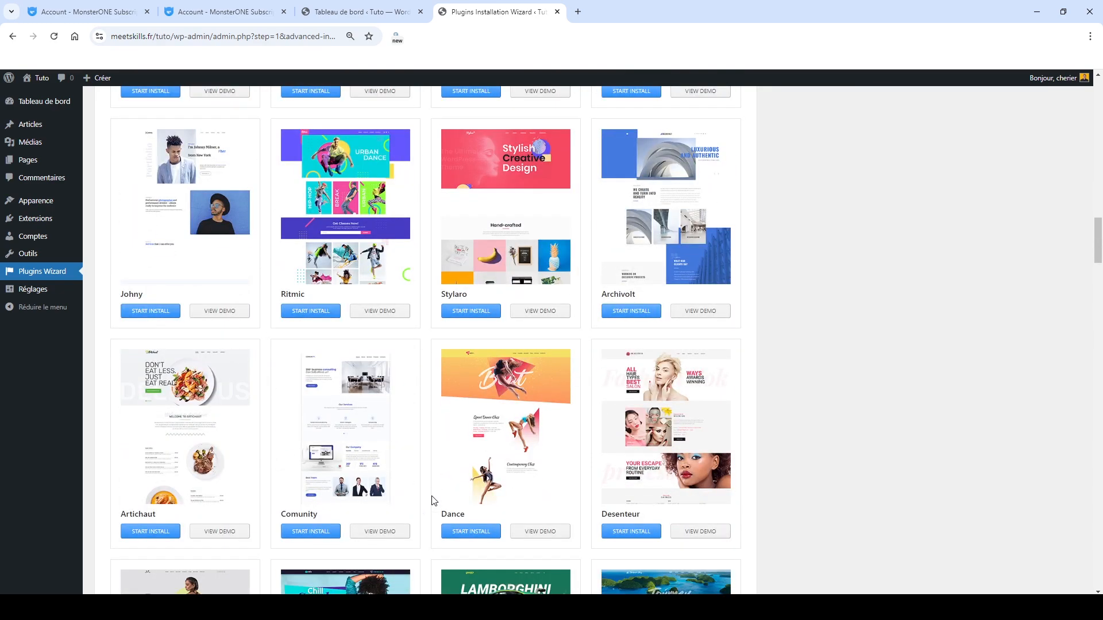
pyautogui.scroll(-6, 434, 501)
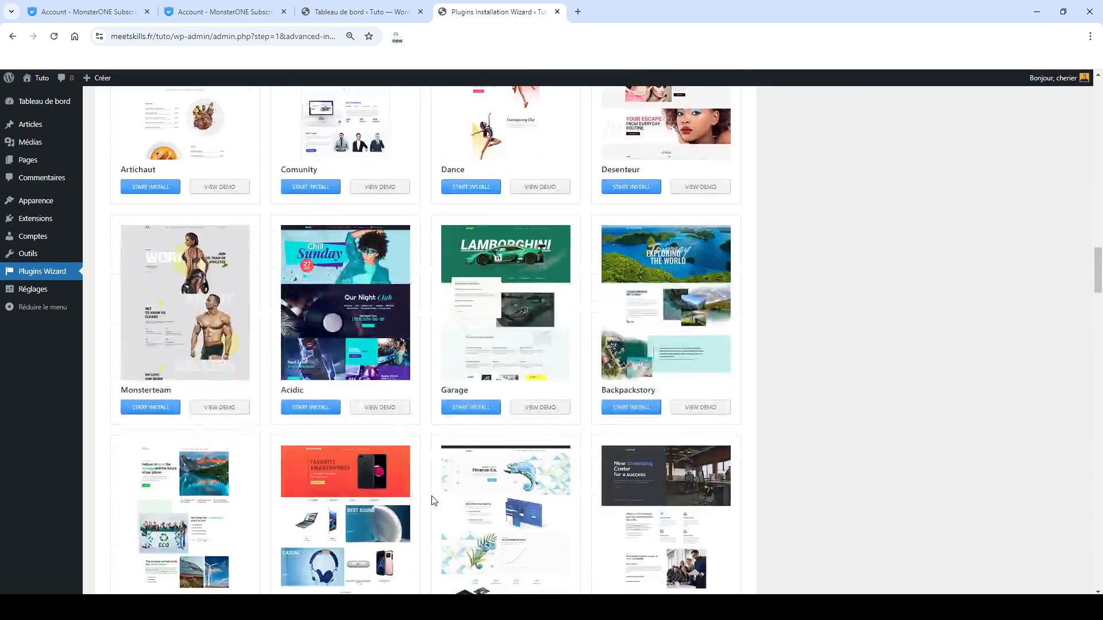
pyautogui.scroll(-7, 434, 501)
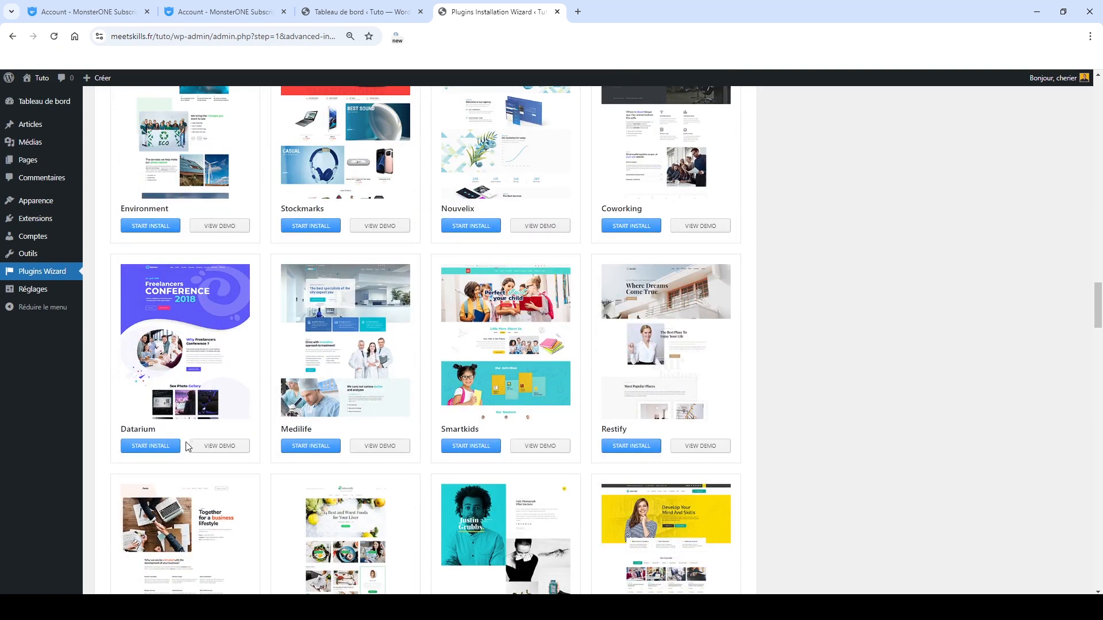
pyautogui.click(222, 449)
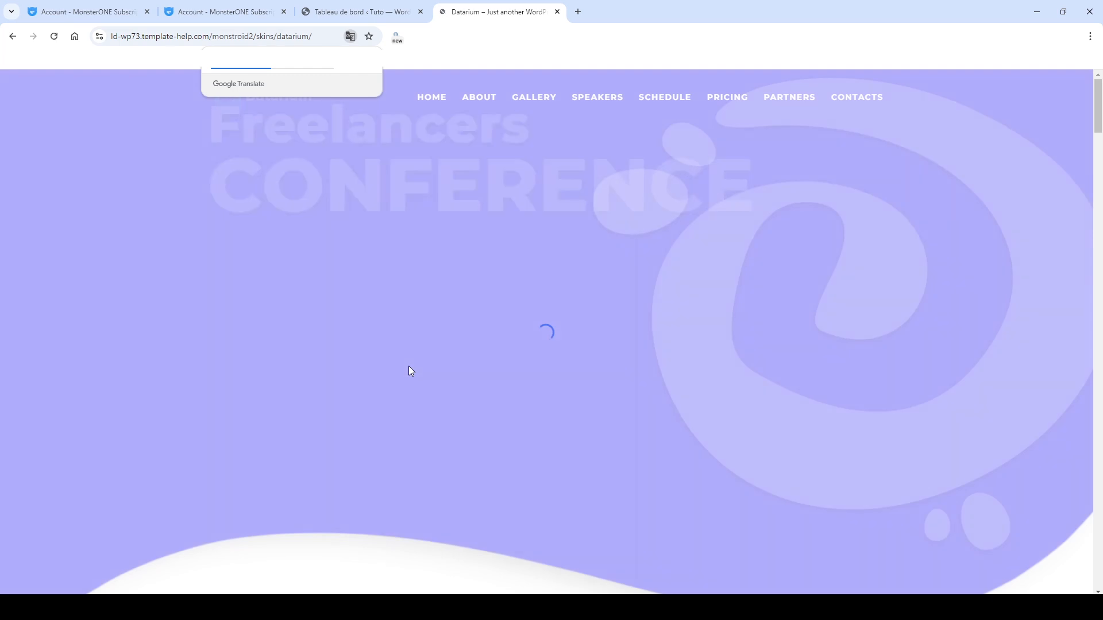
pyautogui.scroll(-8, 595, 409)
pyautogui.scroll(-15, 595, 409)
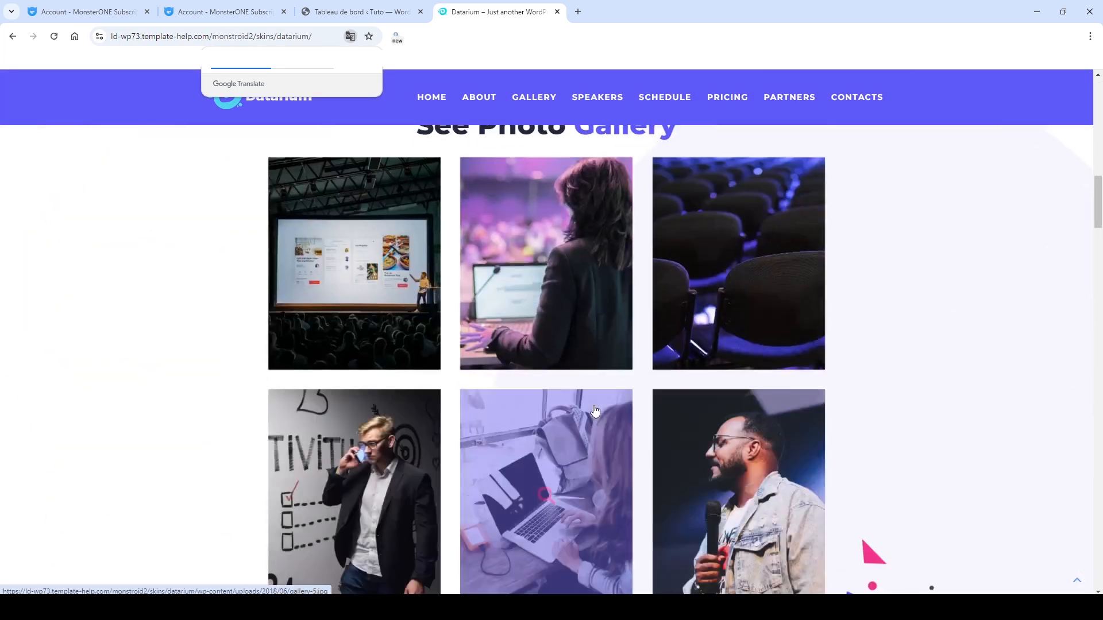
pyautogui.scroll(-15, 594, 405)
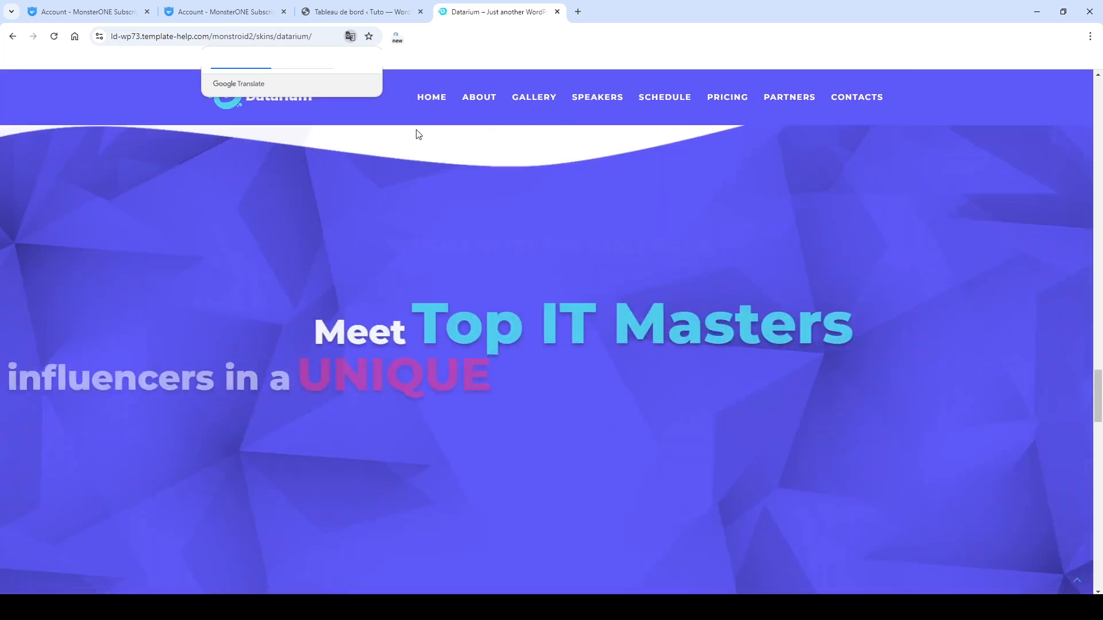
# Return from the Datarium demo to the wizard's skin selection and start installing the Datarium skin.
pyautogui.click(386, 13)
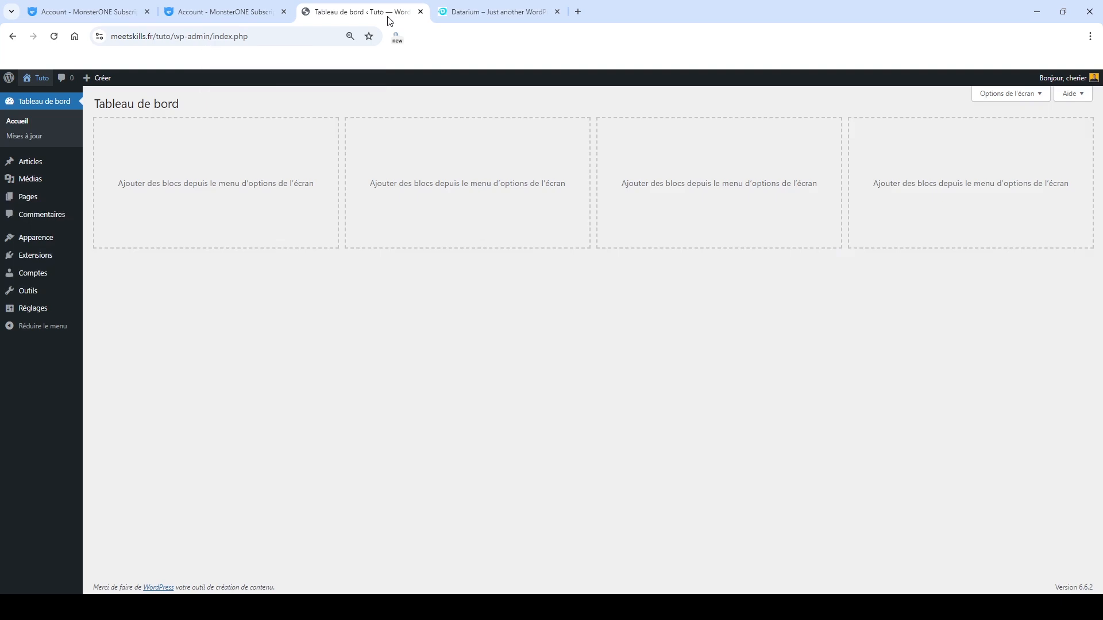
pyautogui.click(478, 12)
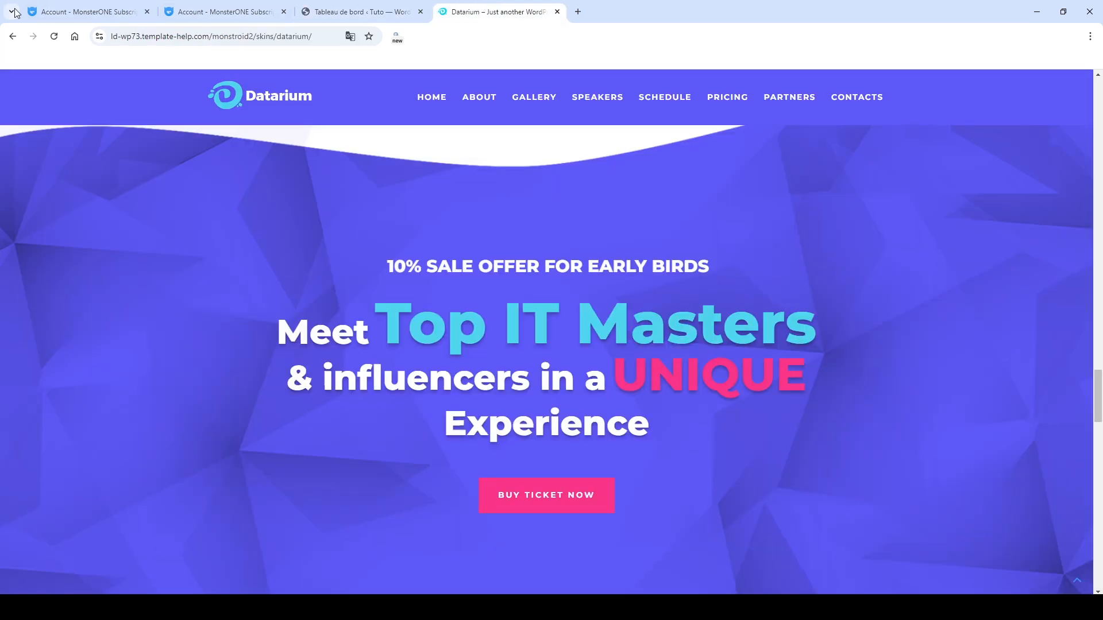
pyautogui.click(12, 36)
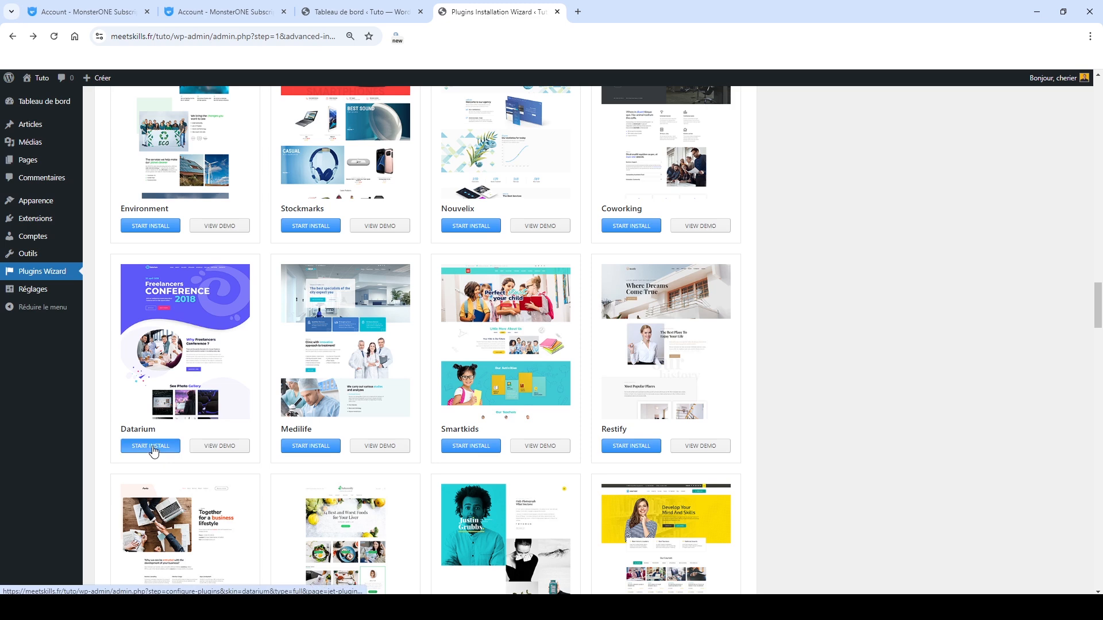
pyautogui.click(152, 447)
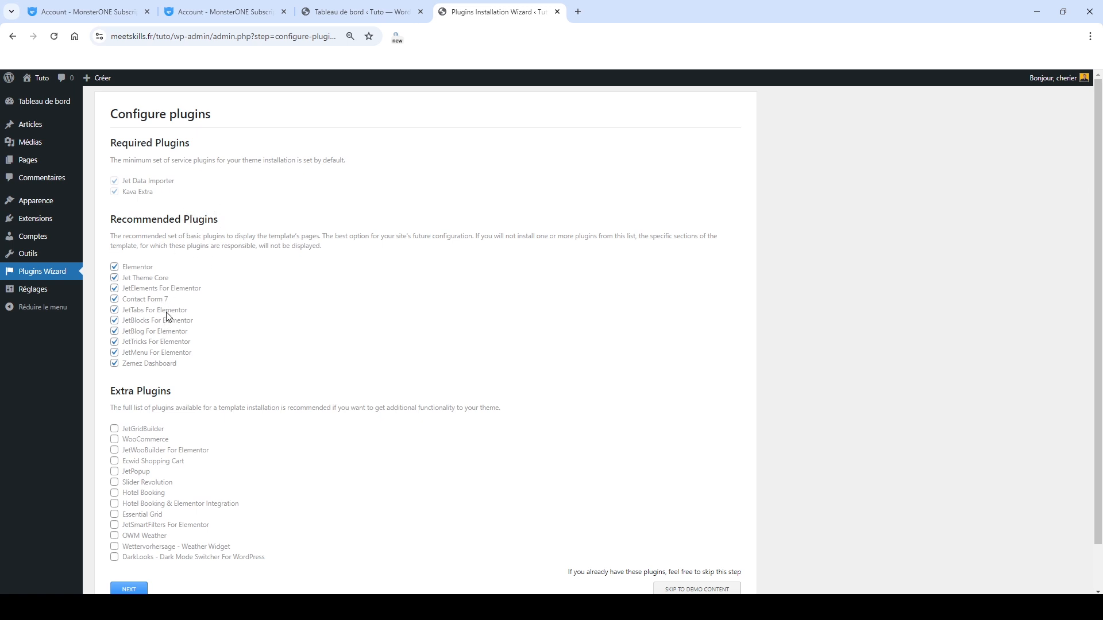
# Add the extra plugins, including JetGridBuilder, WooCommerce, JetWooBuilder, JetSmartFilters, JetPopup, Ecwid, Slider Revolution, Hotel Booking and Essential Grid, and continue the wizard.
pyautogui.scroll(-1, 167, 316)
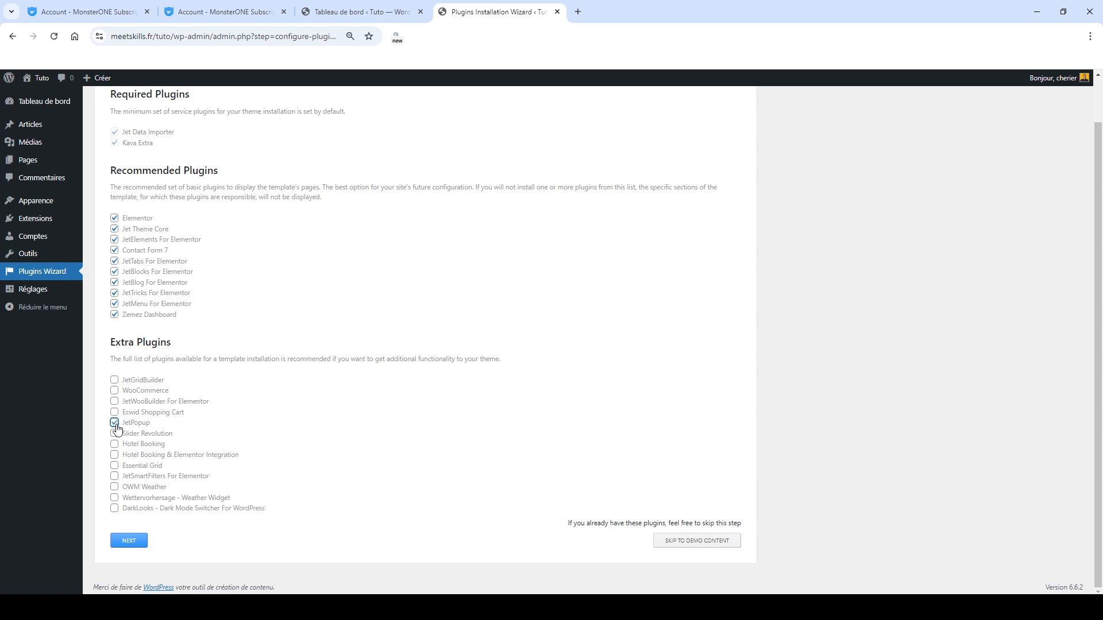
pyautogui.click(115, 380)
pyautogui.click(114, 402)
pyautogui.click(114, 391)
pyautogui.click(114, 477)
pyautogui.click(115, 422)
pyautogui.click(115, 423)
pyautogui.click(115, 412)
pyautogui.click(115, 433)
pyautogui.click(114, 444)
pyautogui.click(114, 455)
pyautogui.click(114, 466)
pyautogui.click(114, 486)
pyautogui.click(115, 498)
pyautogui.click(115, 508)
pyautogui.click(130, 540)
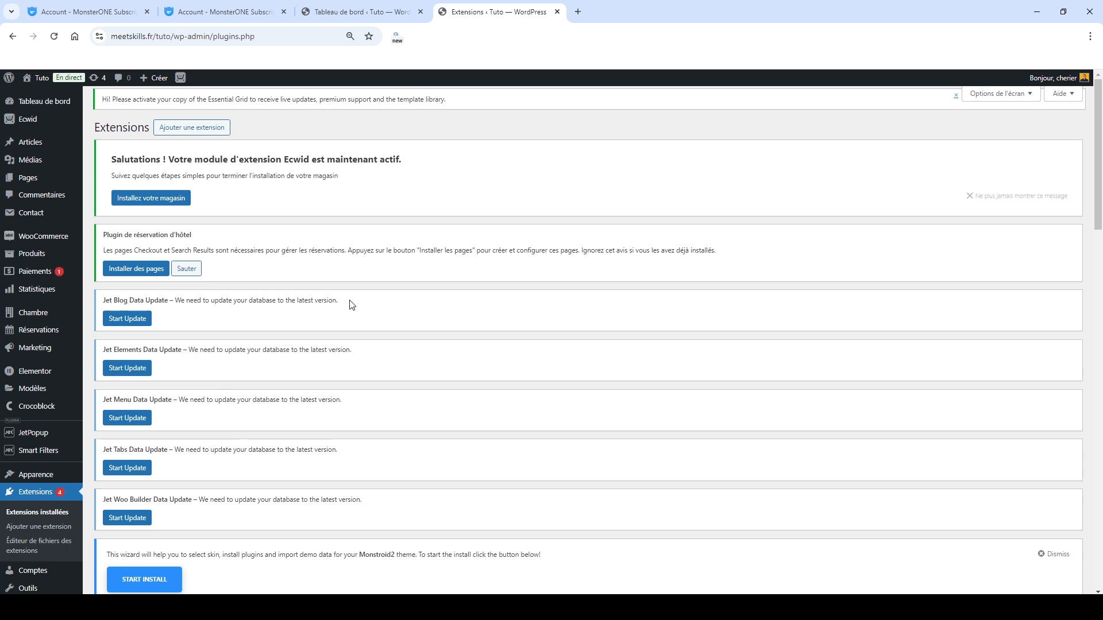
# Run the Jet Blog database update and look over the dashboard's notices and widgets.
pyautogui.click(127, 319)
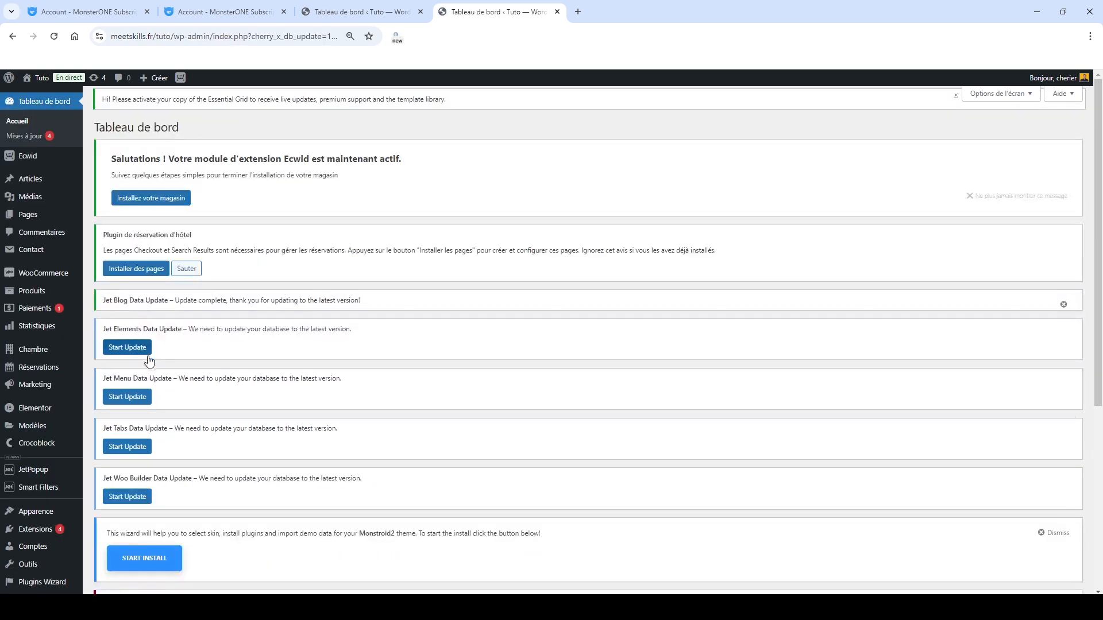
pyautogui.scroll(-2, 150, 366)
pyautogui.scroll(-7, 151, 368)
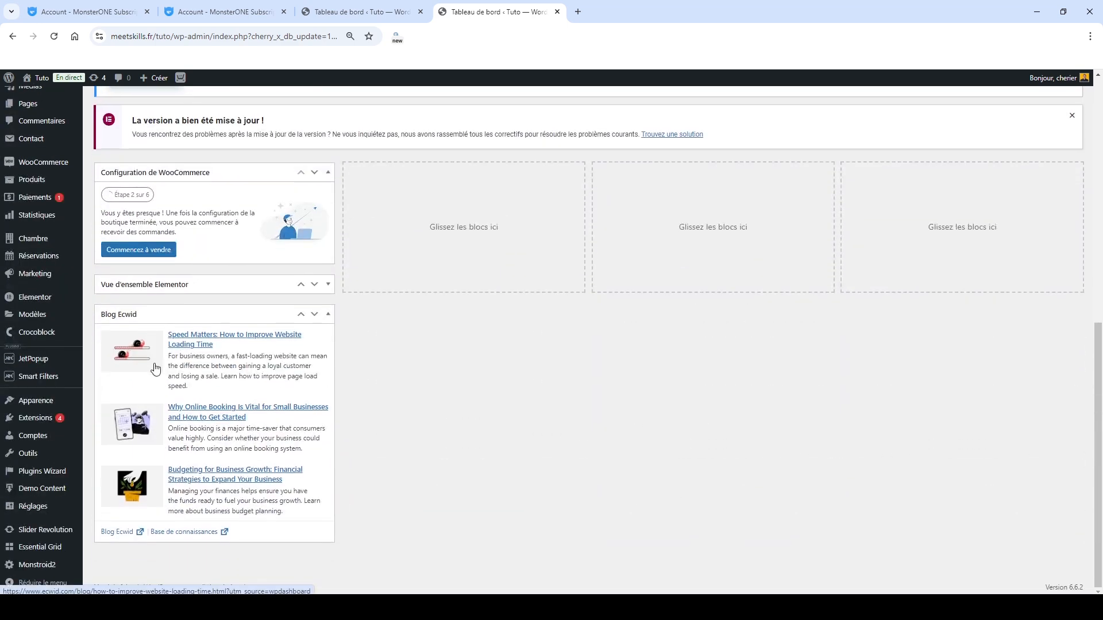
pyautogui.scroll(10, 155, 369)
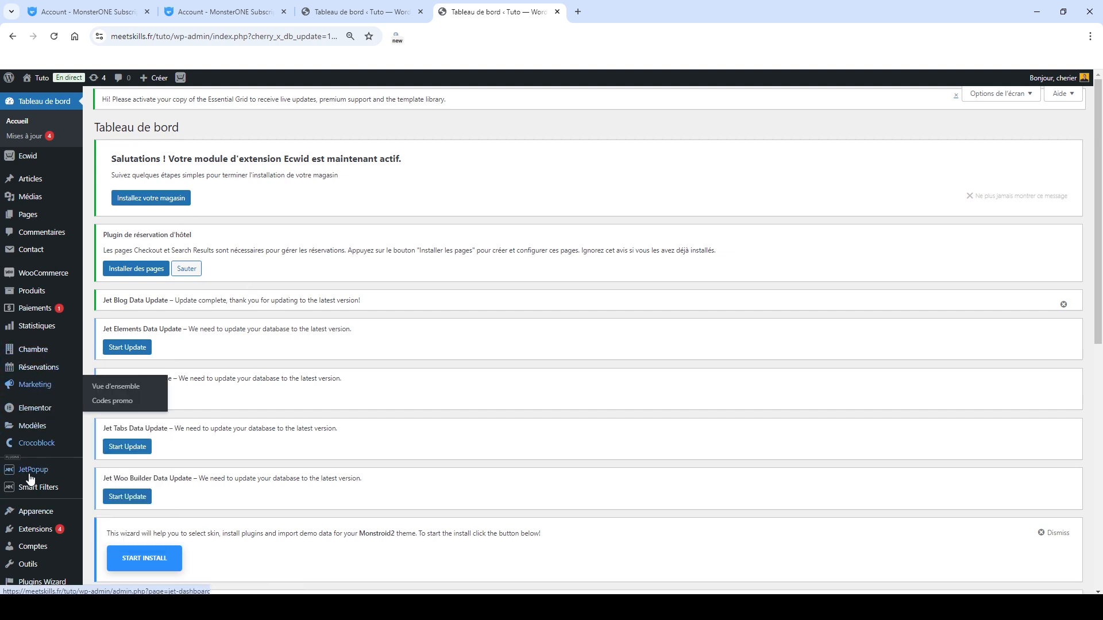
# Review the list of installed extensions and open the license activation for automatic updates of JetTricks.
pyautogui.click(33, 529)
pyautogui.scroll(-8, 539, 319)
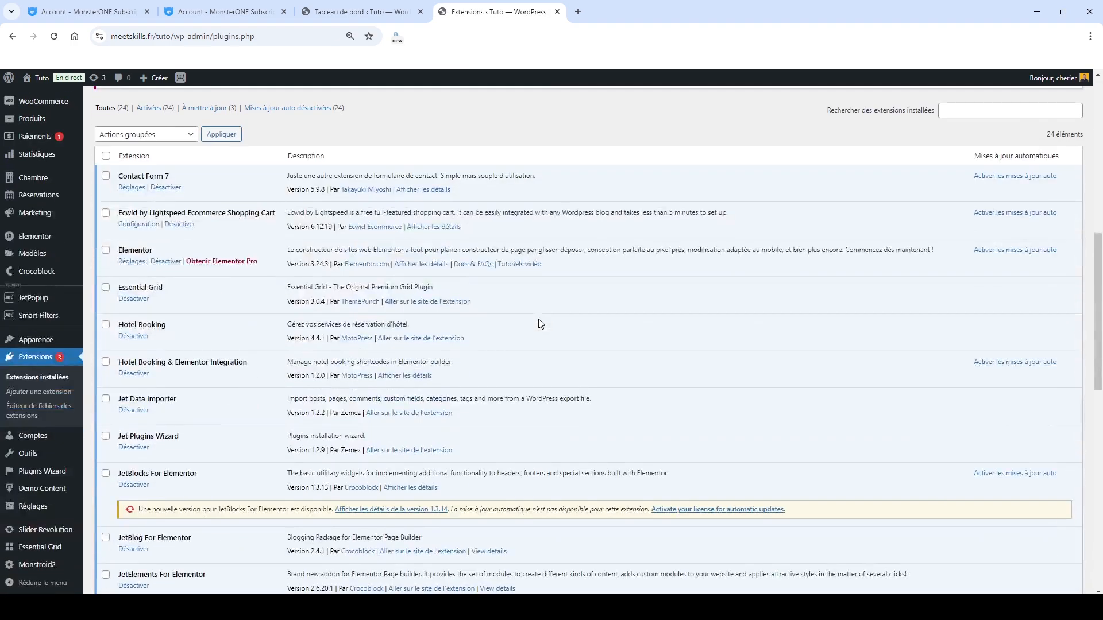
pyautogui.scroll(-8, 539, 323)
pyautogui.scroll(-4, 540, 324)
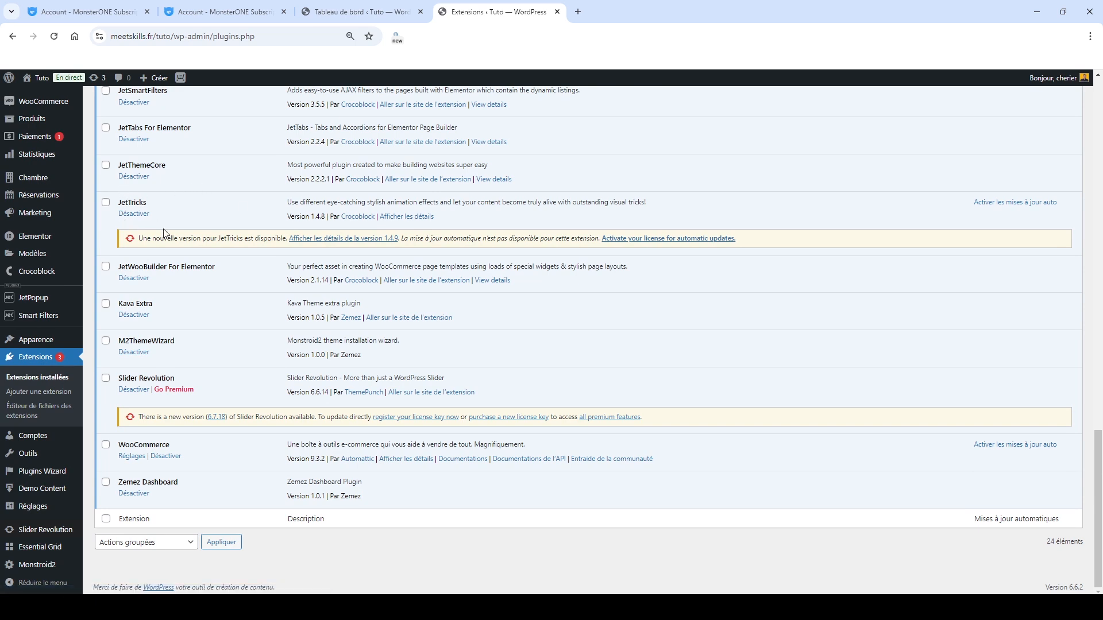
pyautogui.click(626, 240)
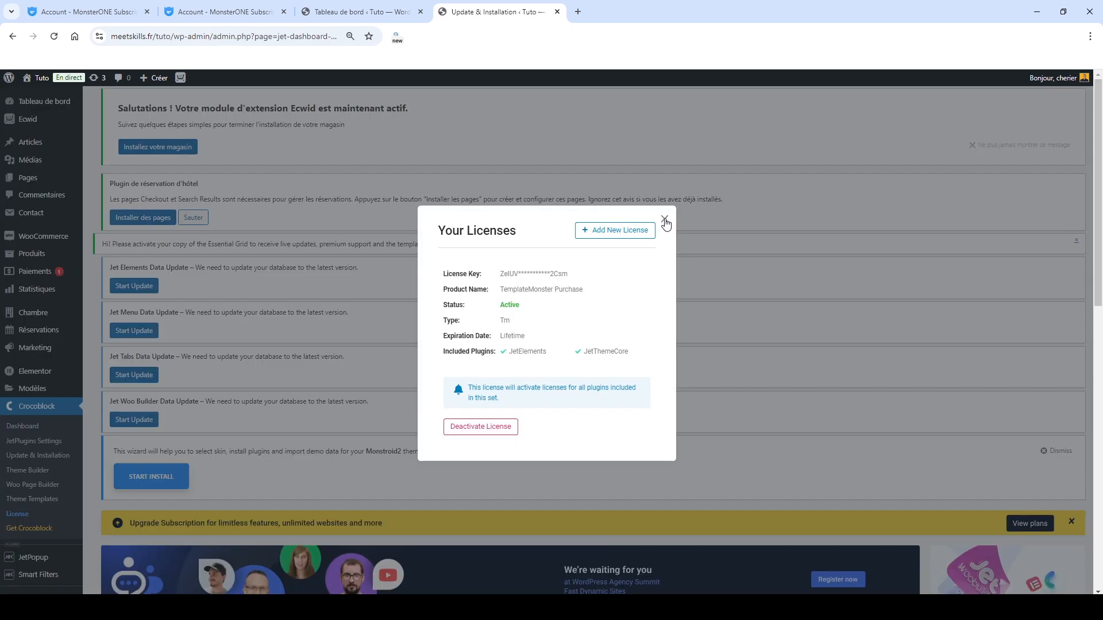
# Close the license list and activate the JetPopup license by pasting the license key, closing the activation dialog when done.
pyautogui.click(666, 221)
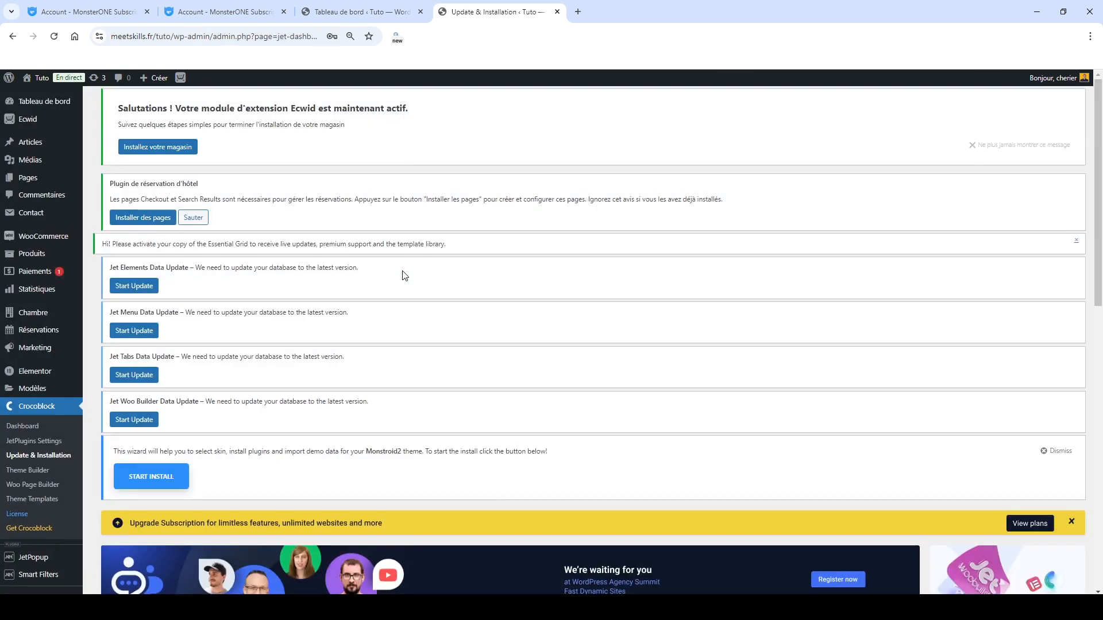
pyautogui.scroll(-9, 405, 276)
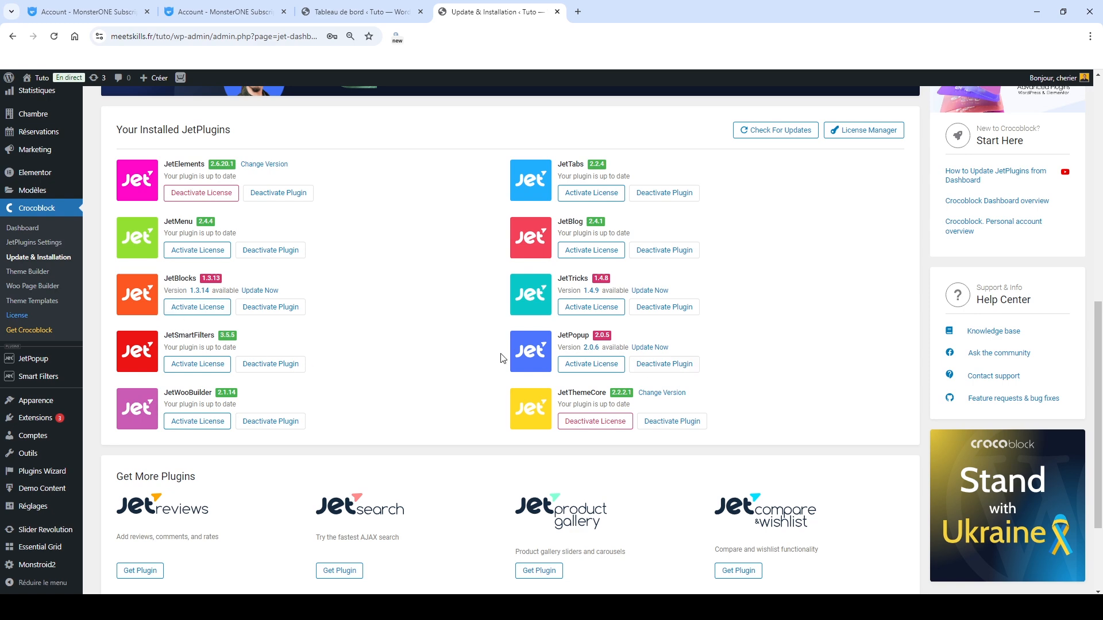
pyautogui.click(570, 368)
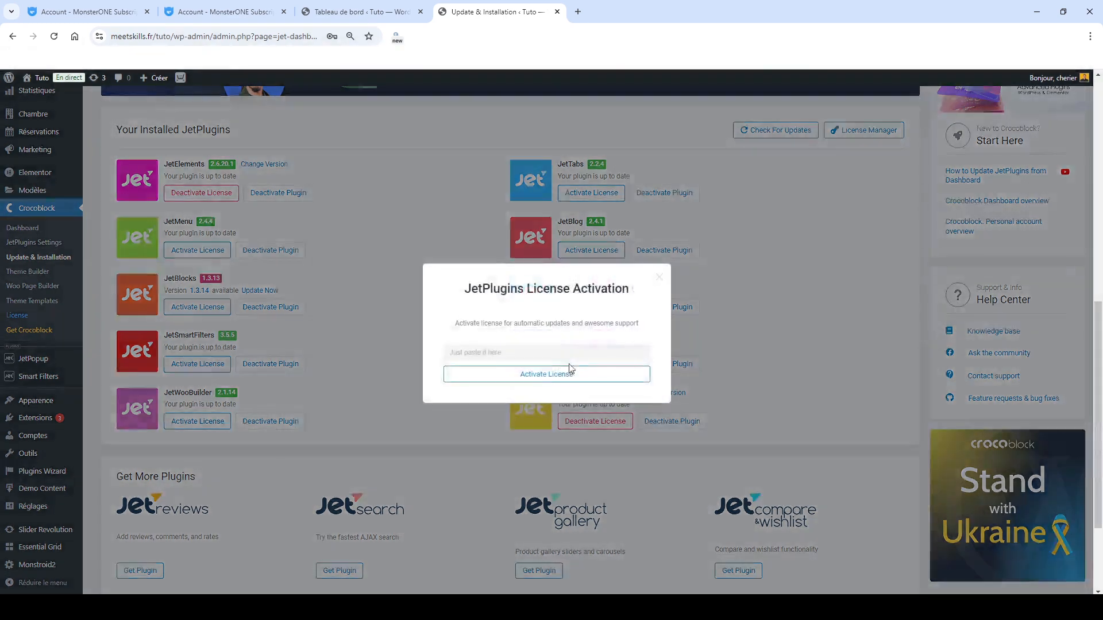
pyautogui.click(490, 351)
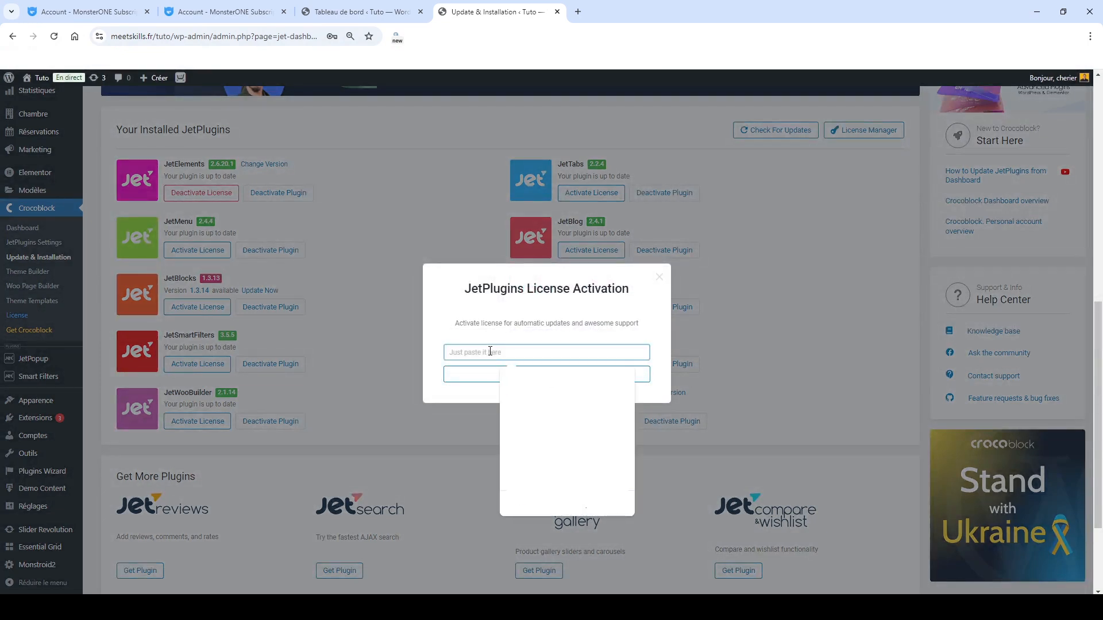
pyautogui.hotkey('ctrl', 'v')
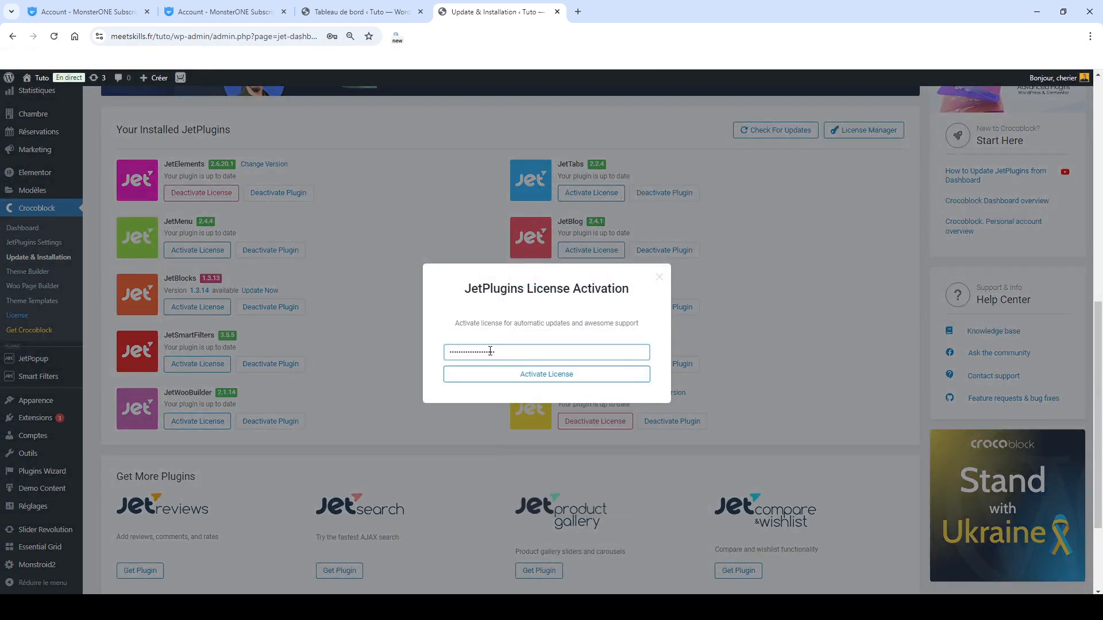
pyautogui.click(534, 378)
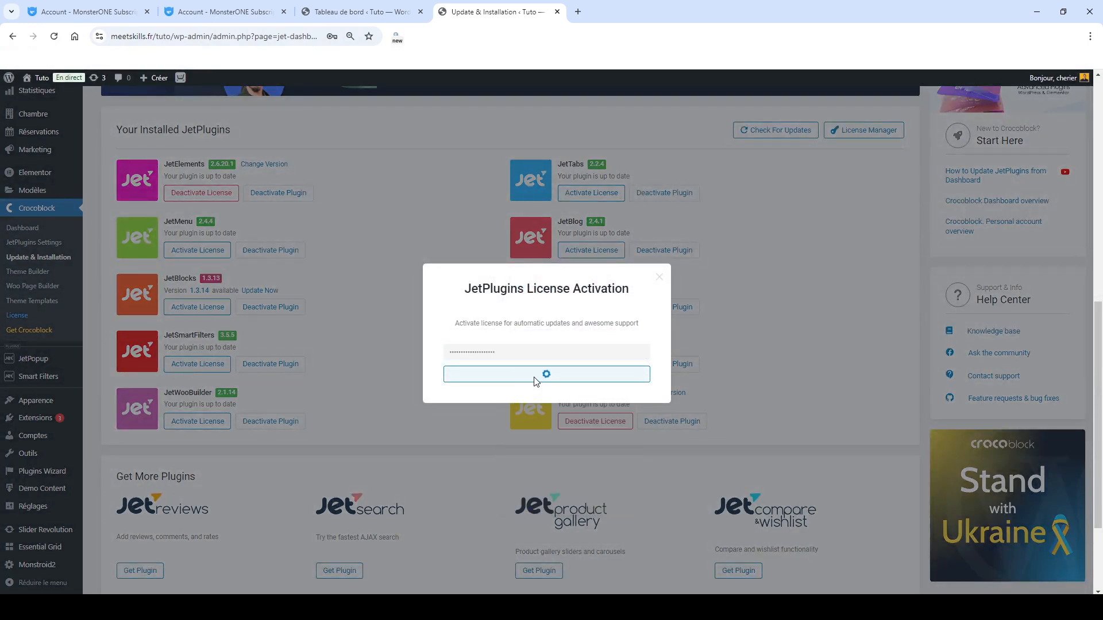
pyautogui.click(357, 212)
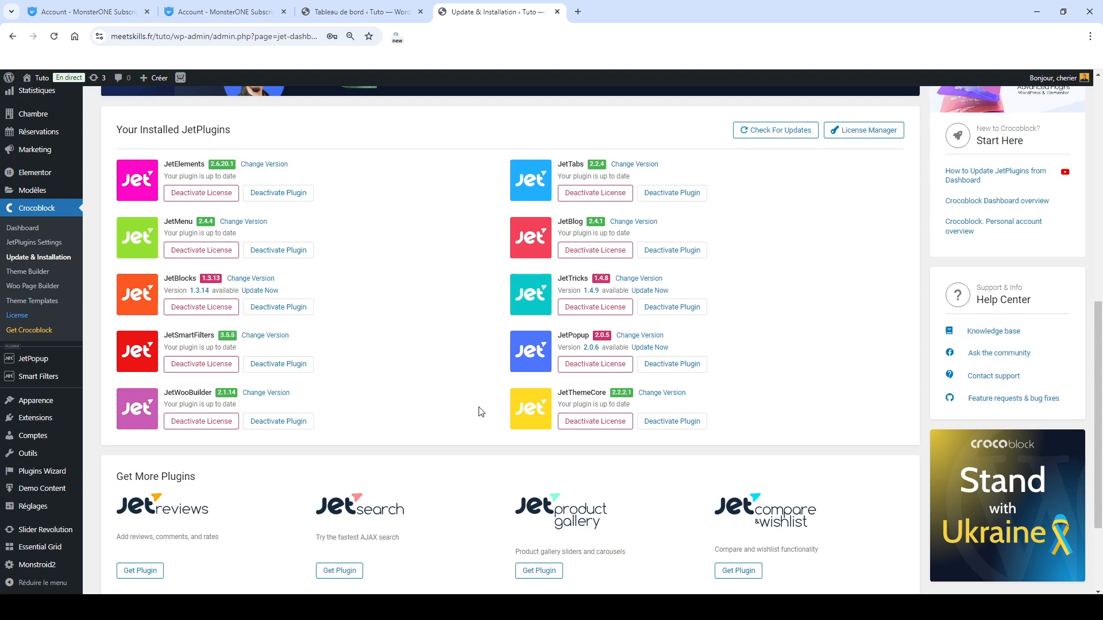
# Review the license and update status of the installed JetPlugins and the pending database update notices.
pyautogui.scroll(4, 481, 412)
pyautogui.scroll(-6, 481, 412)
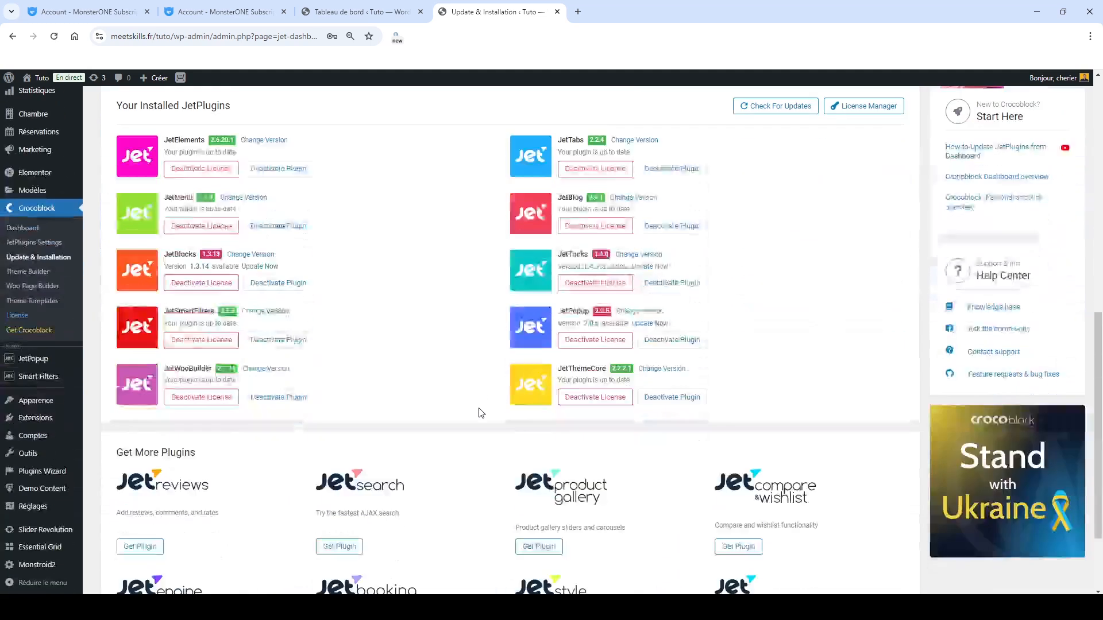
pyautogui.scroll(3, 481, 413)
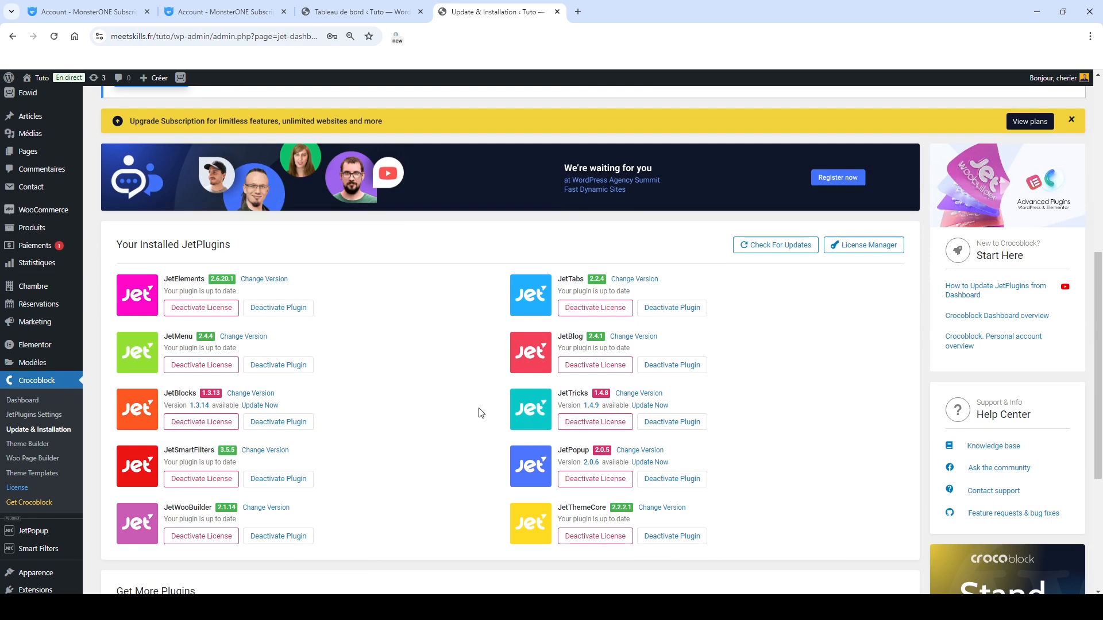
pyautogui.scroll(1, 481, 413)
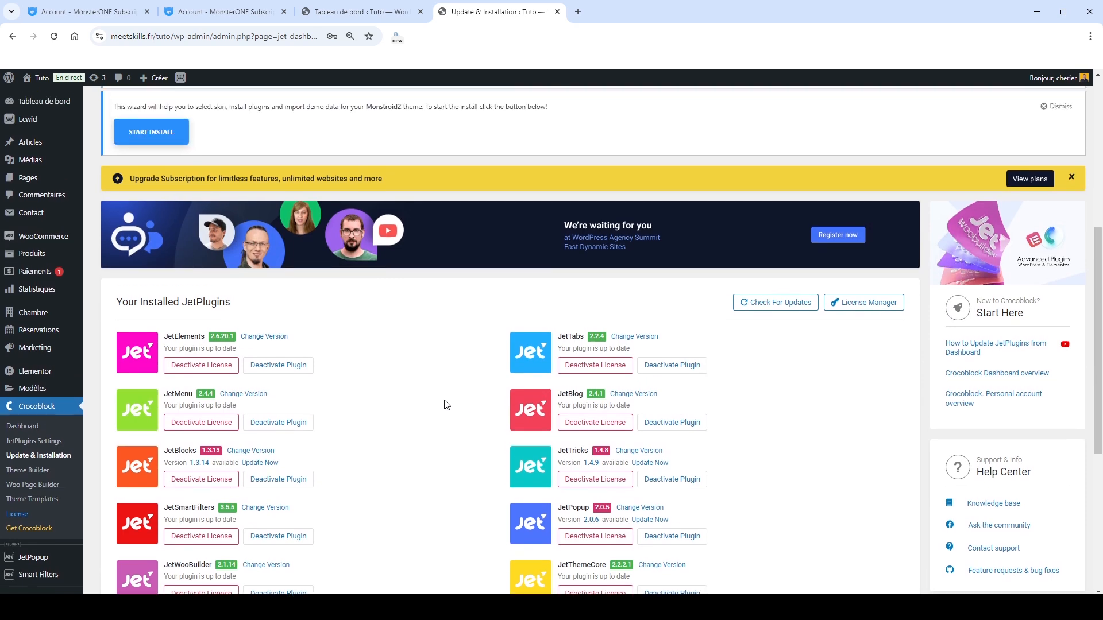
pyautogui.scroll(6, 84, 405)
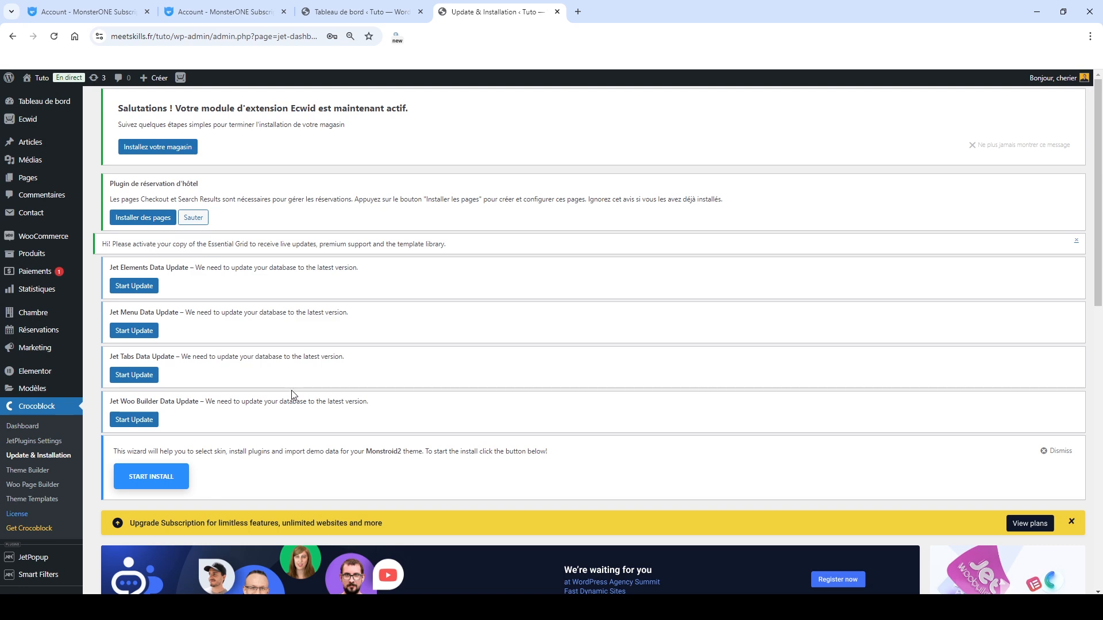
pyautogui.scroll(-6, 69, 407)
# Open the installed themes and activate the Monstroid2 Child theme.
pyautogui.moveTo(70, 406)
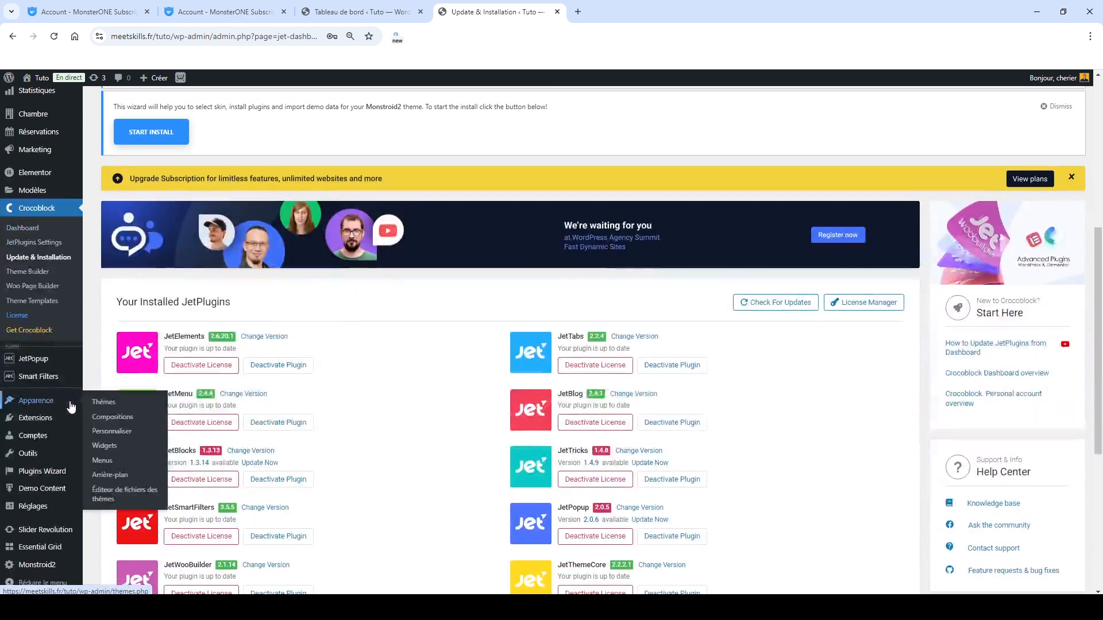
pyautogui.moveTo(76, 447)
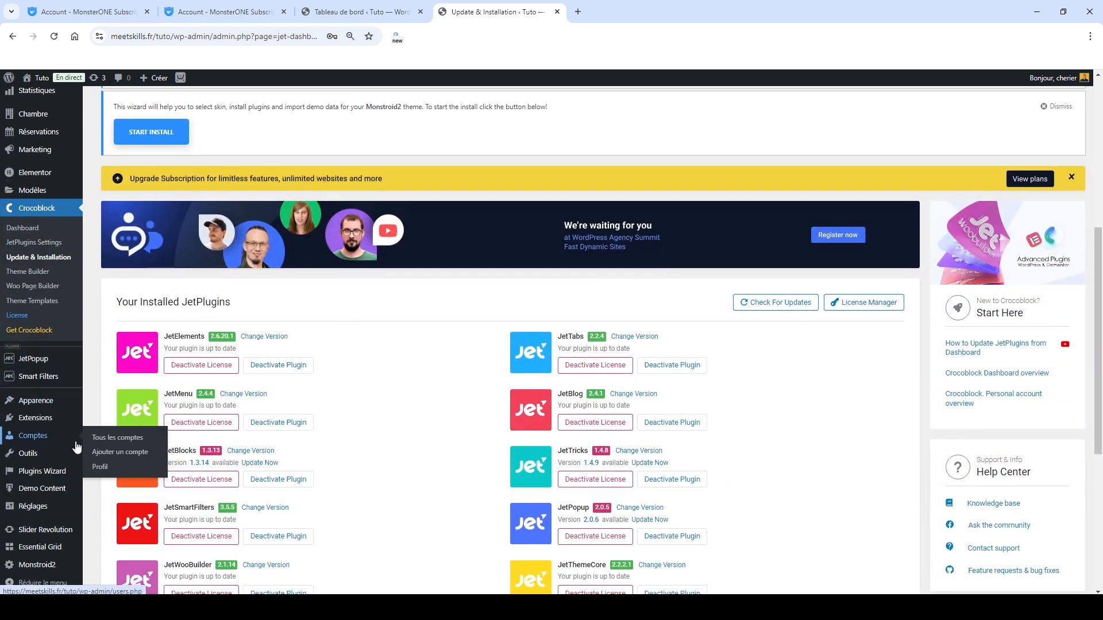
pyautogui.scroll(4, 77, 448)
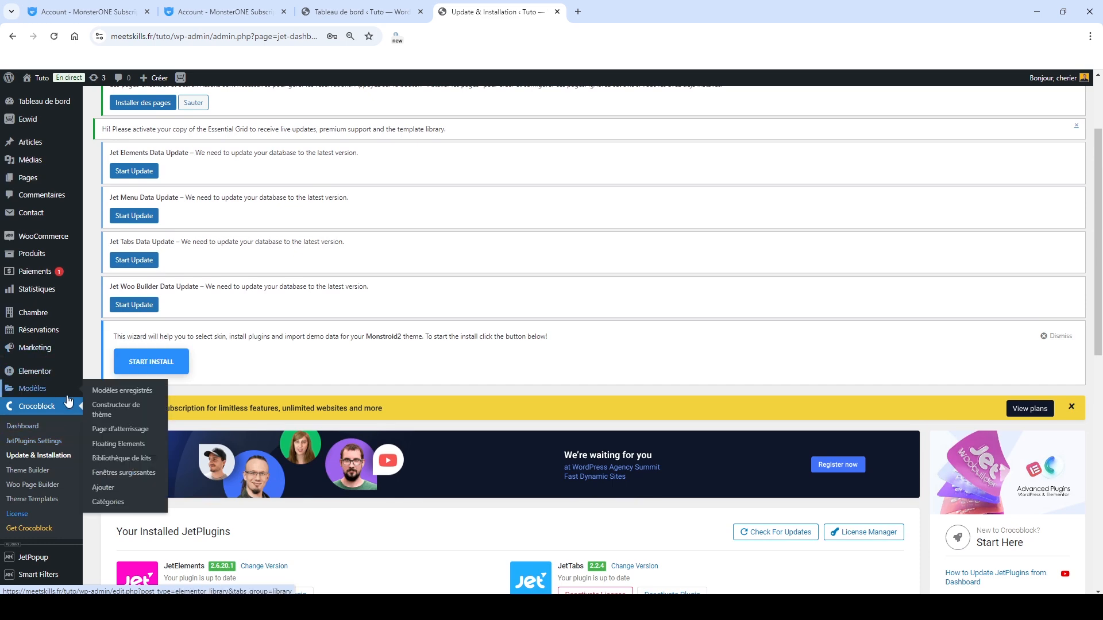
pyautogui.scroll(3, 67, 398)
pyautogui.scroll(-6, 36, 413)
pyautogui.moveTo(37, 413)
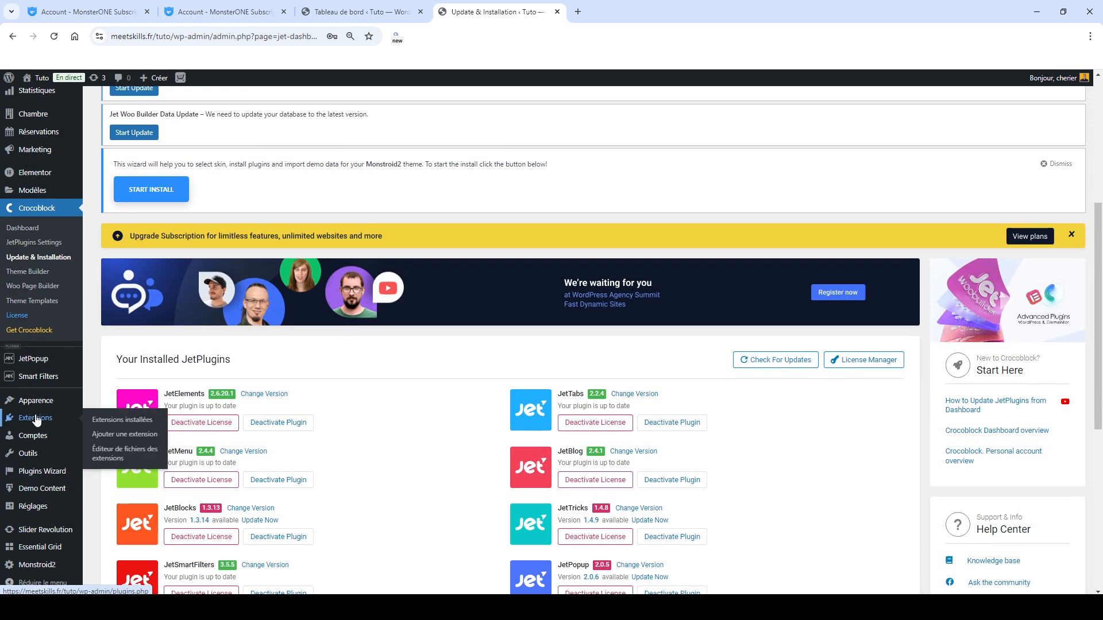
pyautogui.click(104, 404)
pyautogui.scroll(-7, 286, 216)
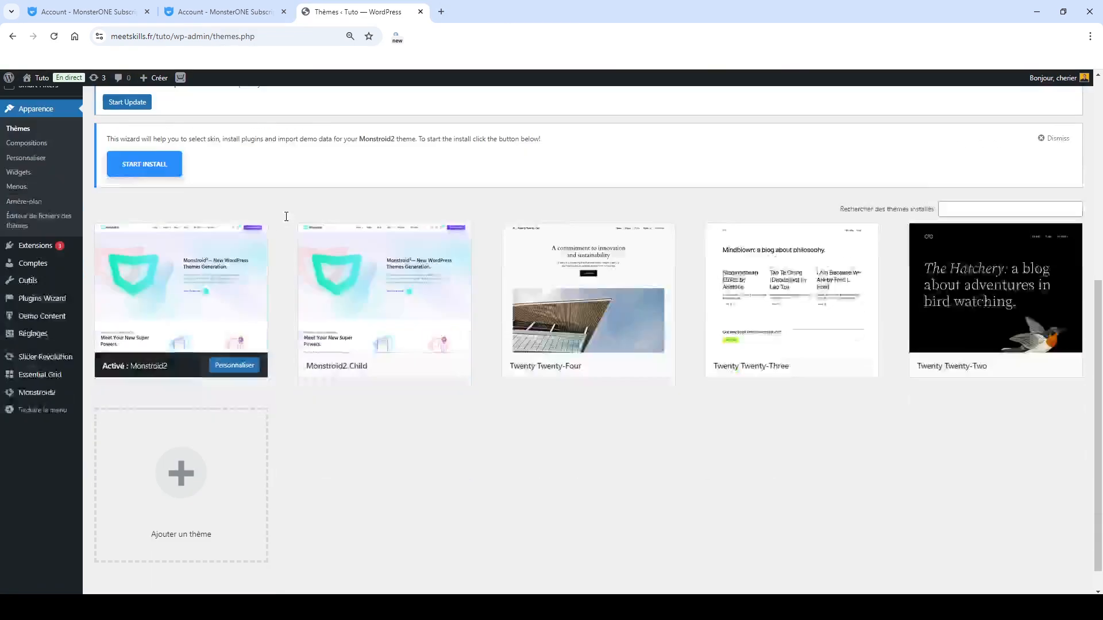
pyautogui.moveTo(359, 278)
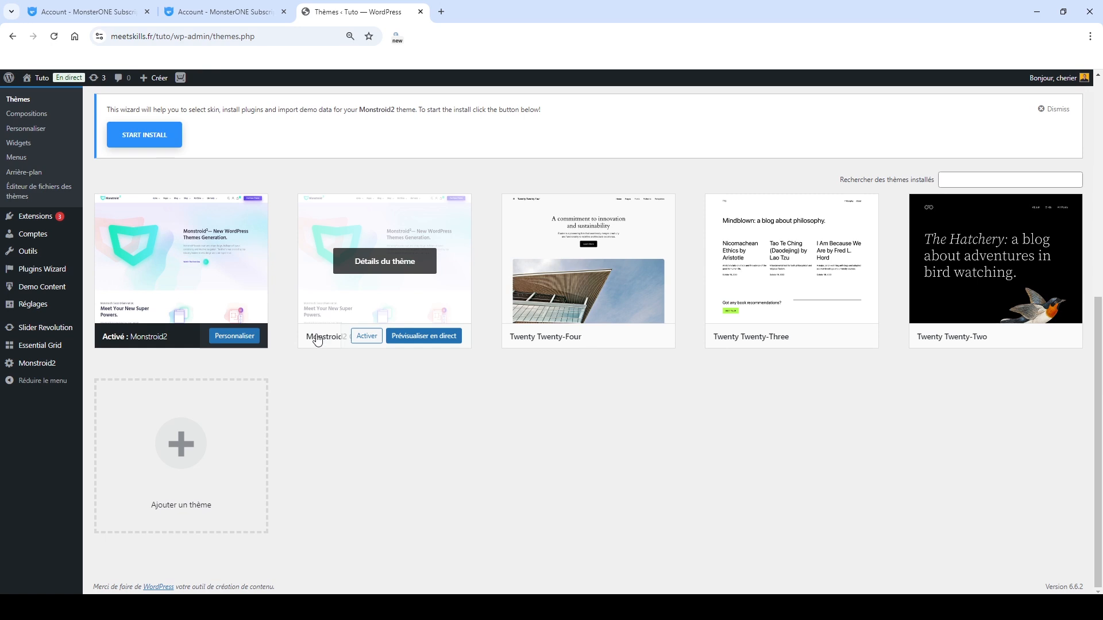
pyautogui.click(368, 338)
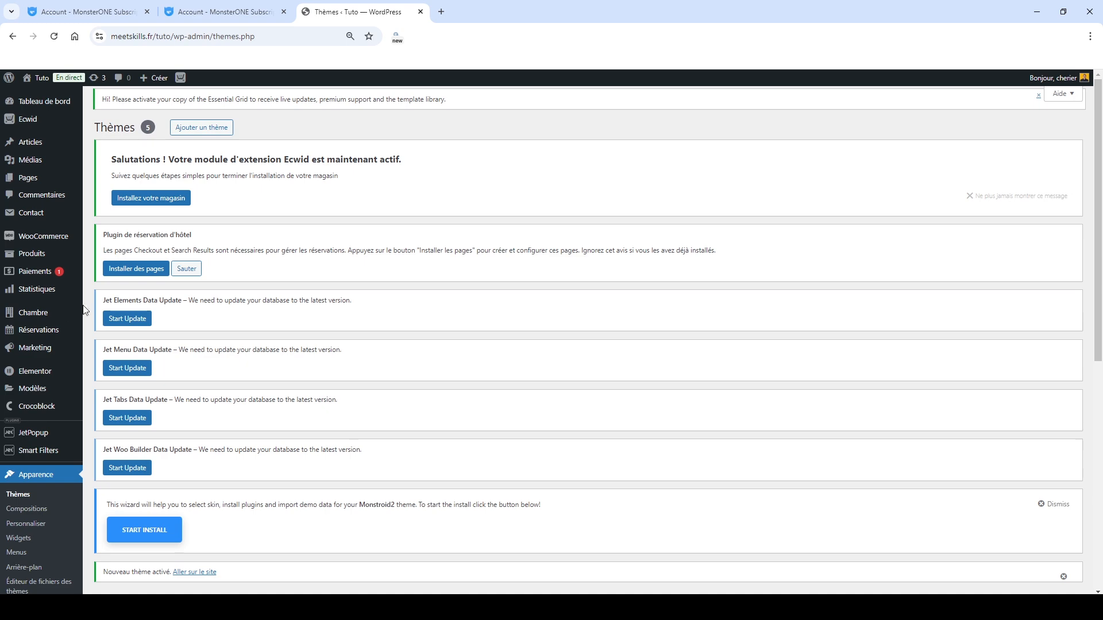
# Open the demo content import page.
pyautogui.scroll(-7, 23, 454)
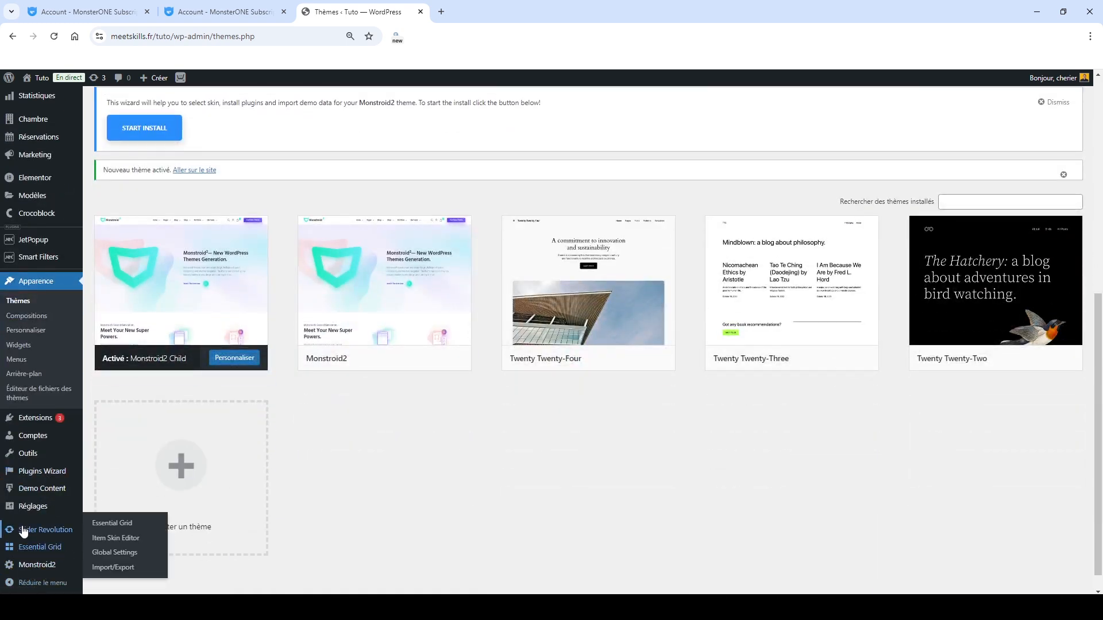
pyautogui.moveTo(32, 493)
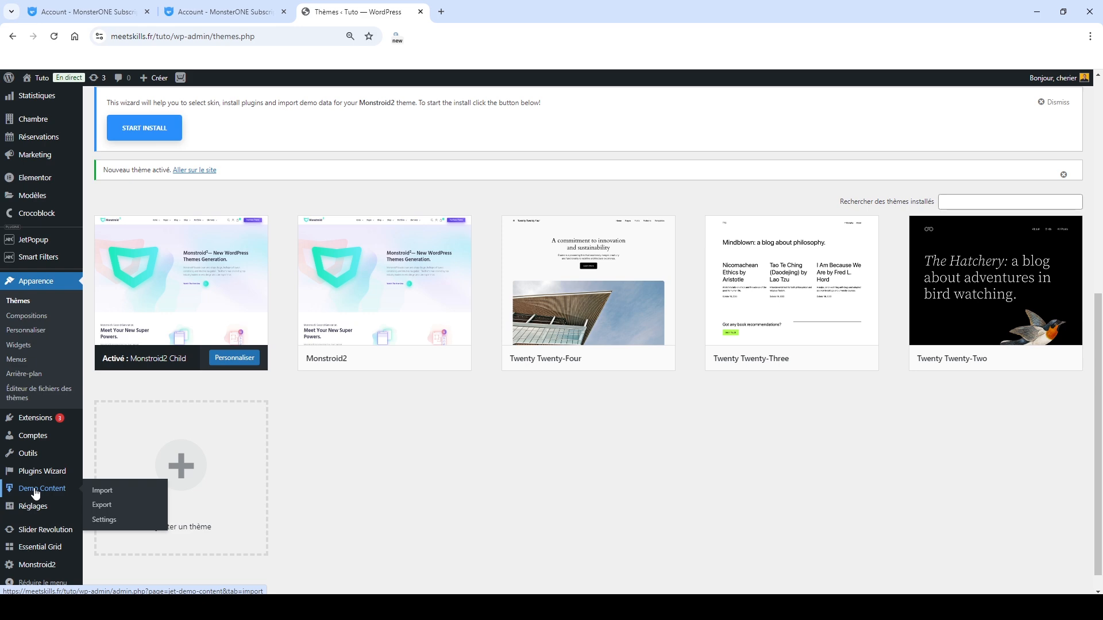
pyautogui.click(108, 493)
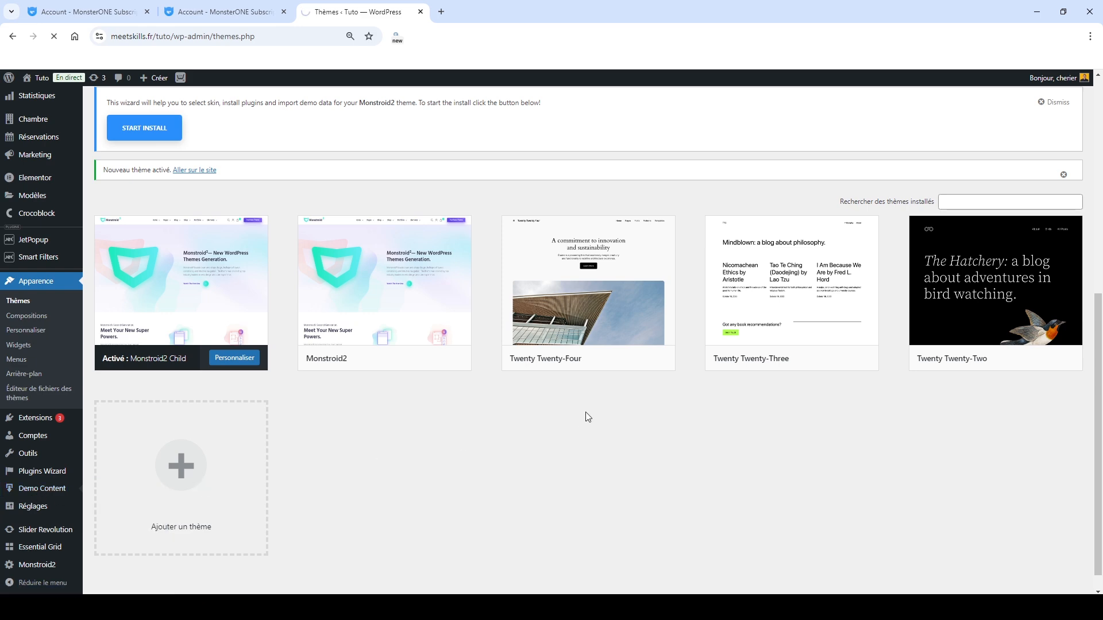
# Browse the list of installable Monstroid2 demos to find one to import.
pyautogui.scroll(-5, 584, 412)
pyautogui.scroll(-2, 585, 412)
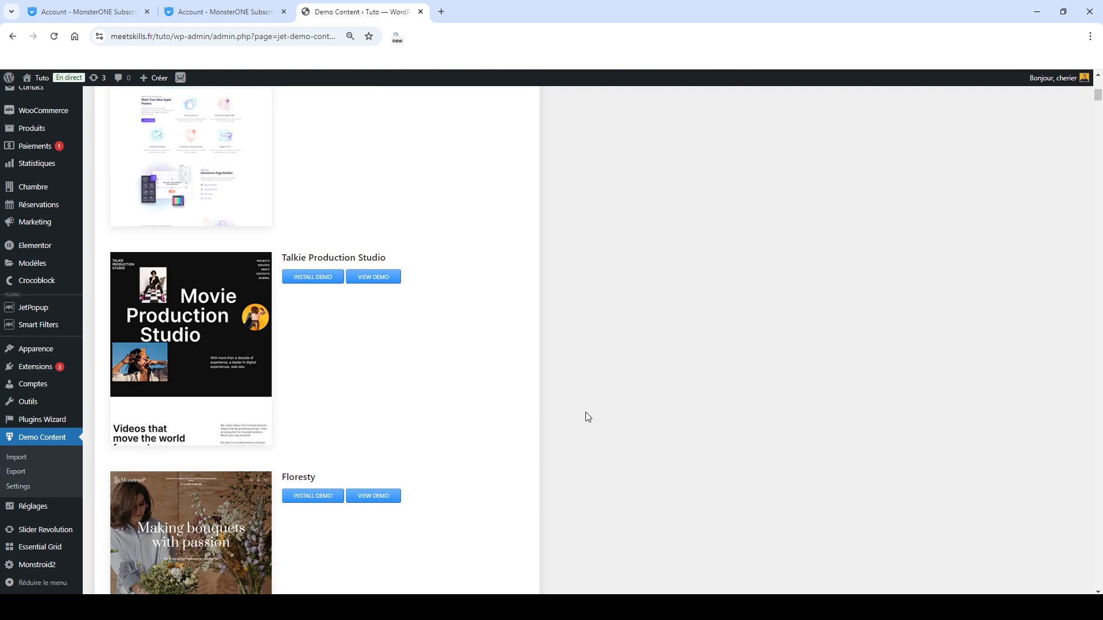
pyautogui.scroll(-9, 586, 413)
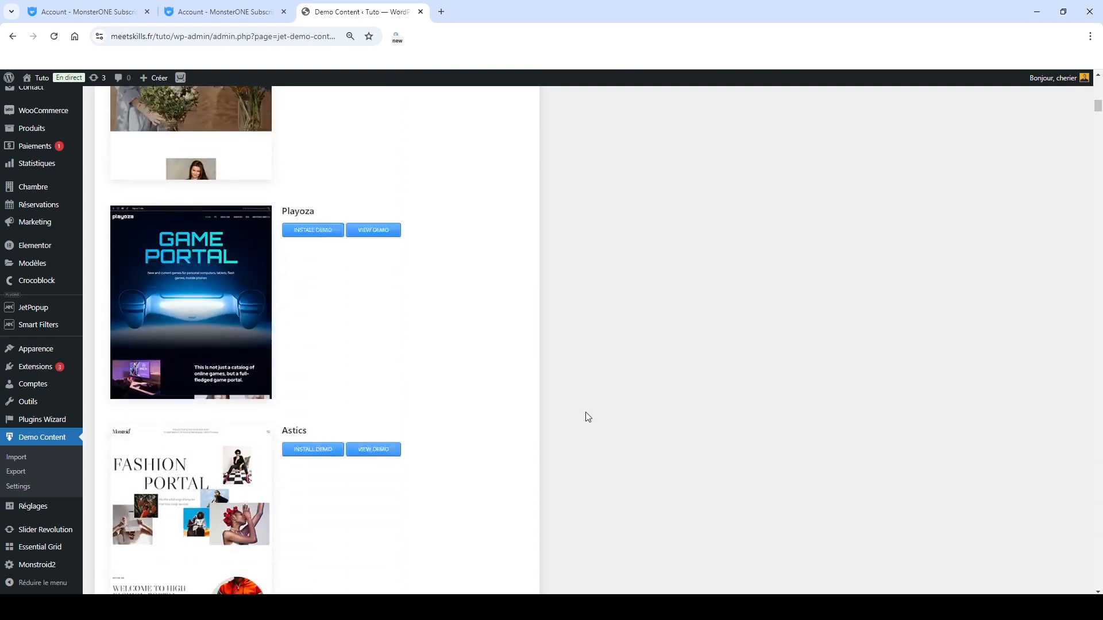
pyautogui.scroll(-14, 585, 412)
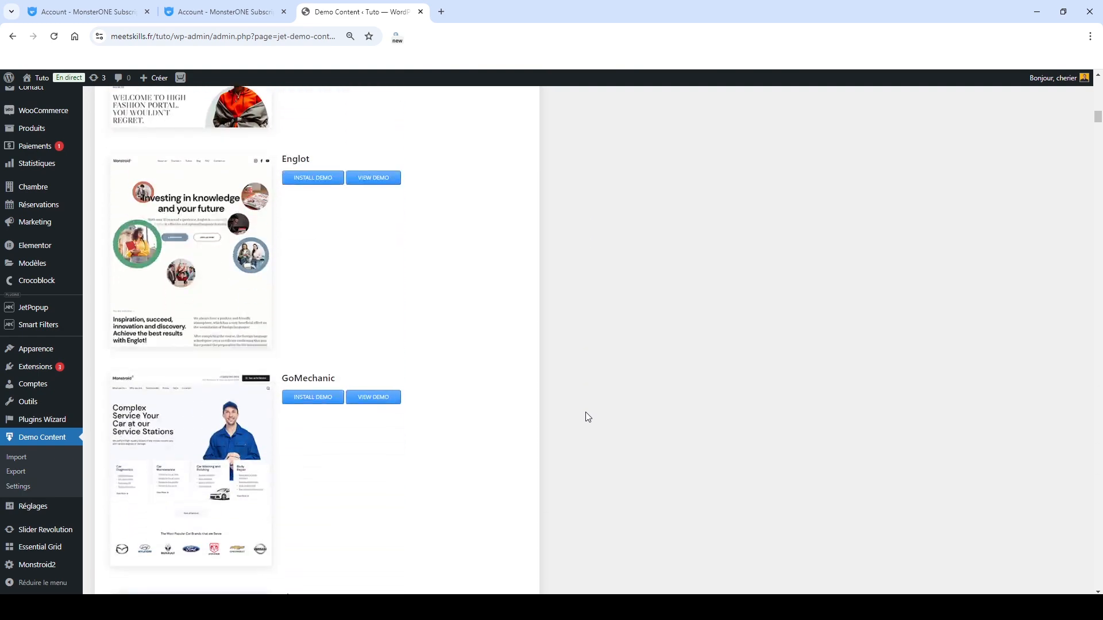
pyautogui.scroll(-9, 586, 412)
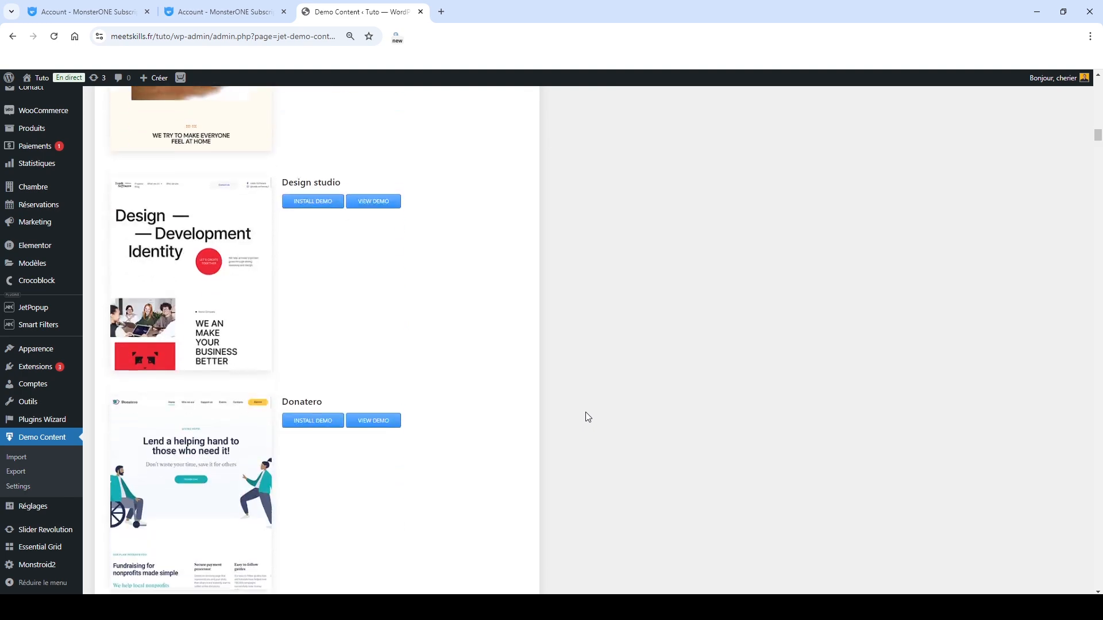
pyautogui.scroll(-14, 588, 416)
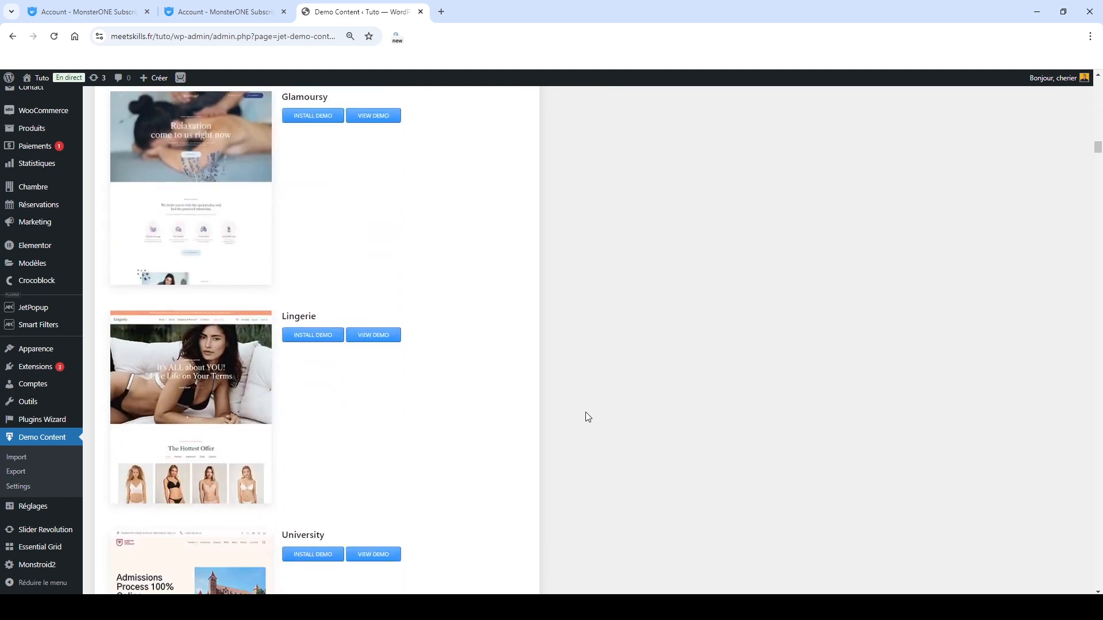
pyautogui.scroll(-2, 587, 416)
pyautogui.scroll(-11, 585, 412)
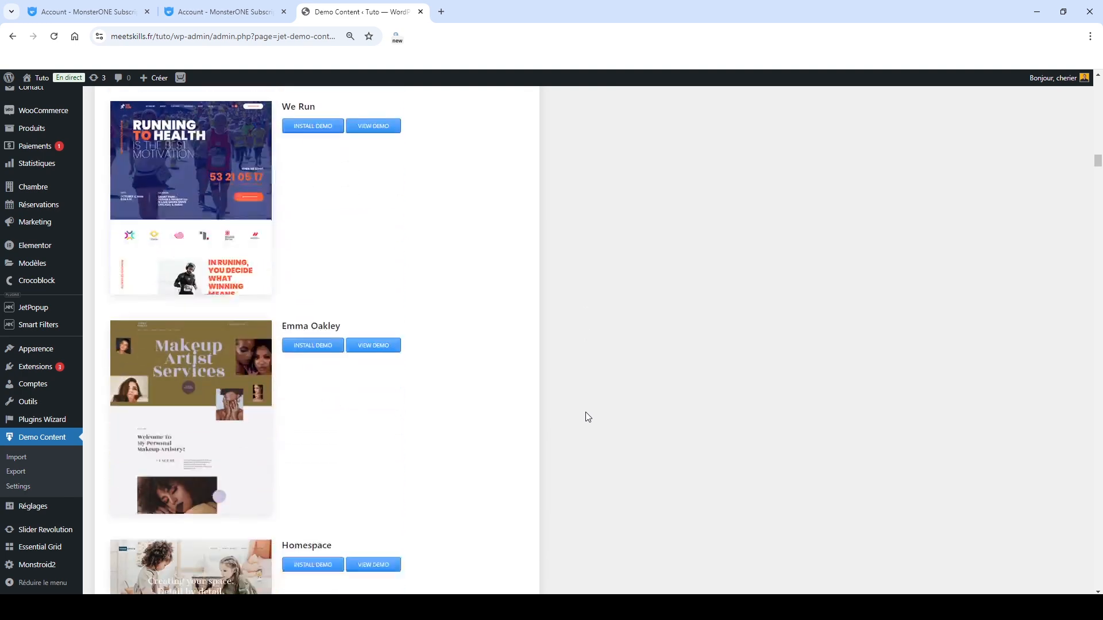
pyautogui.scroll(-10, 586, 413)
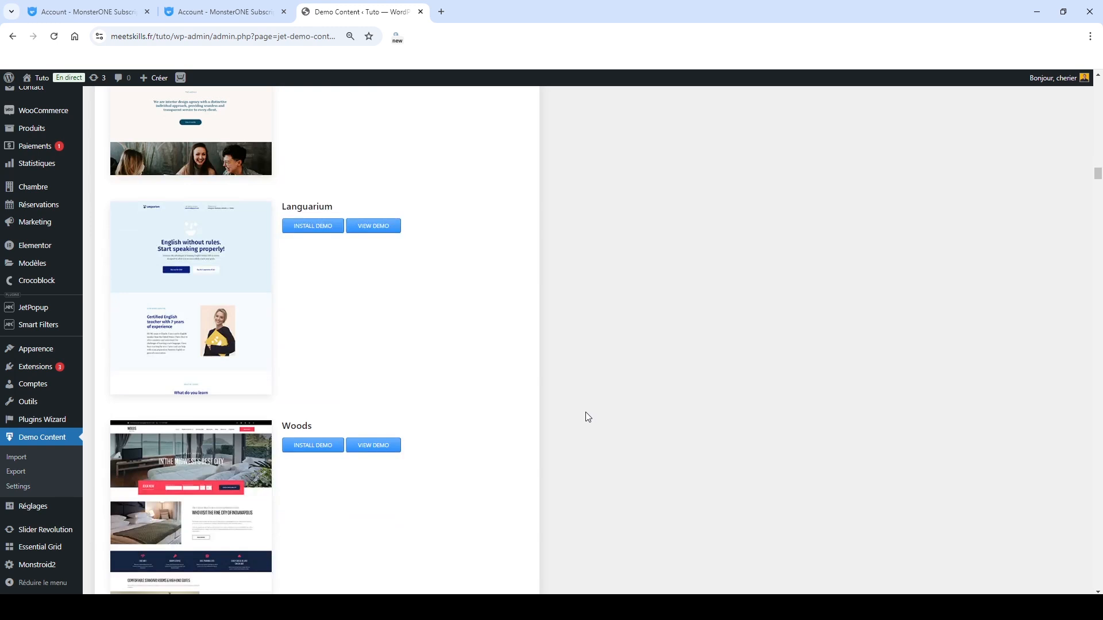
pyautogui.scroll(-6, 586, 416)
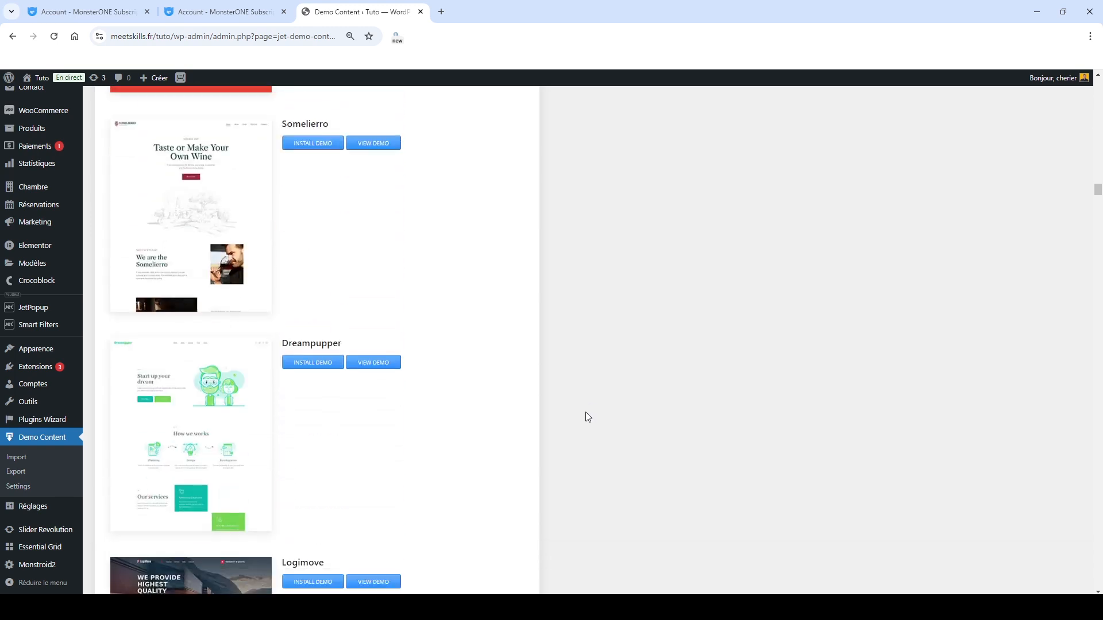
pyautogui.scroll(3, 585, 412)
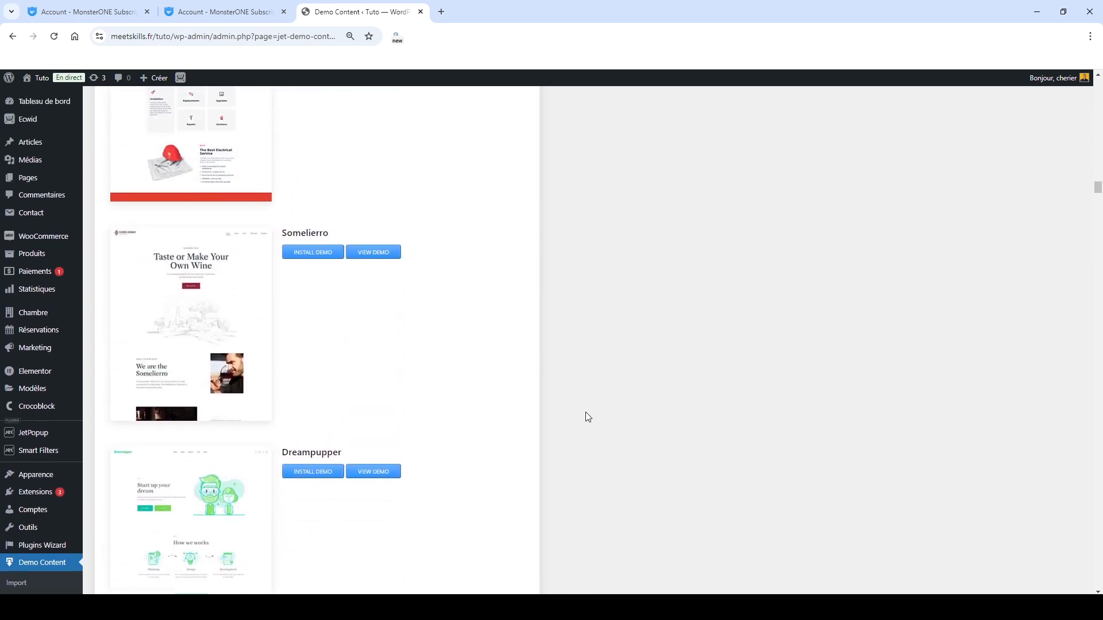
# Start installing the Somelierro demo with the option to replace the existing content with demo content.
pyautogui.click(314, 254)
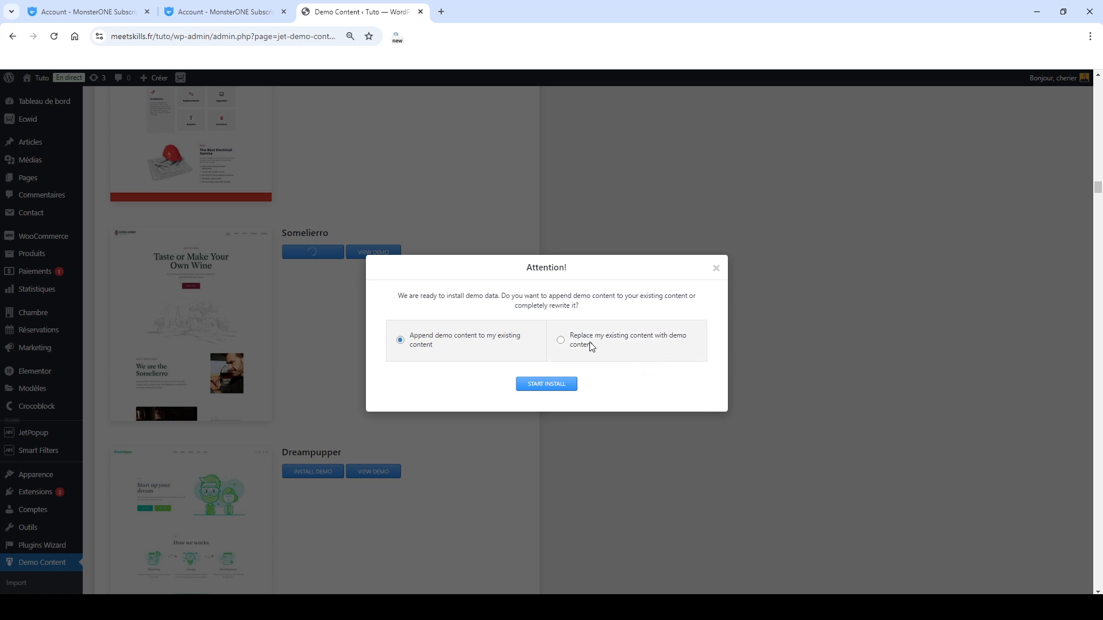
pyautogui.click(561, 340)
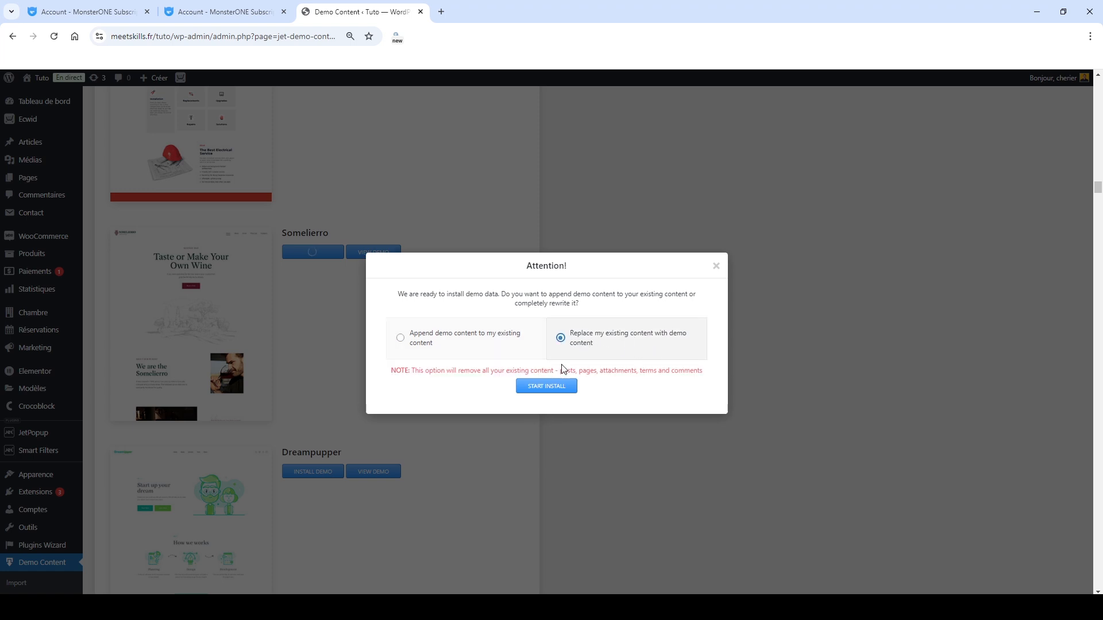
pyautogui.click(531, 386)
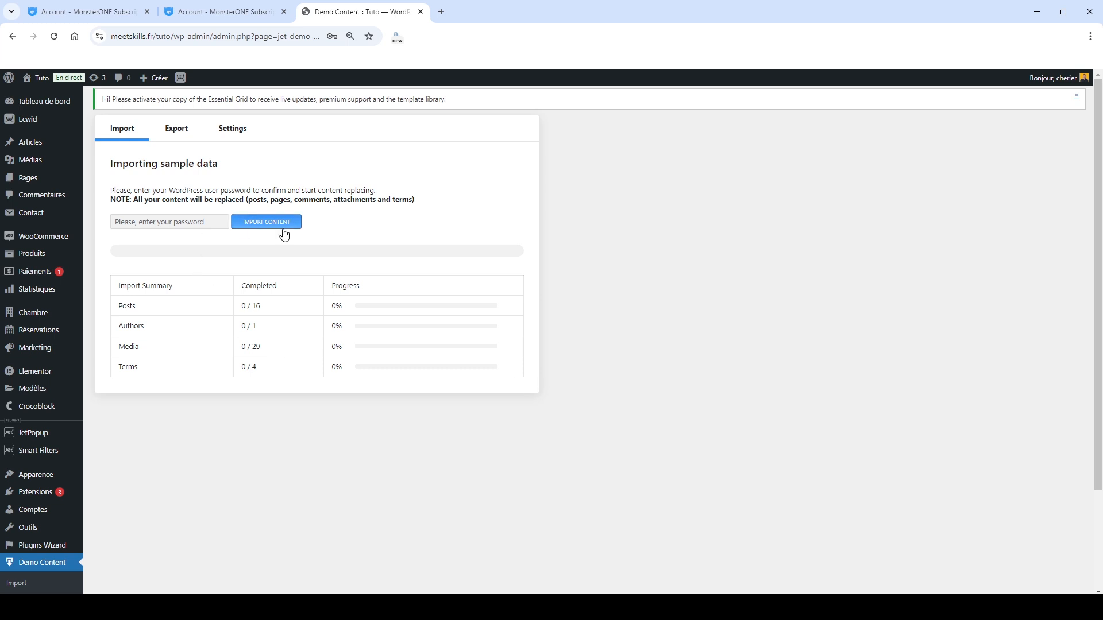
# Enter the WordPress account password and start importing the sample data over the existing content.
pyautogui.click(185, 223)
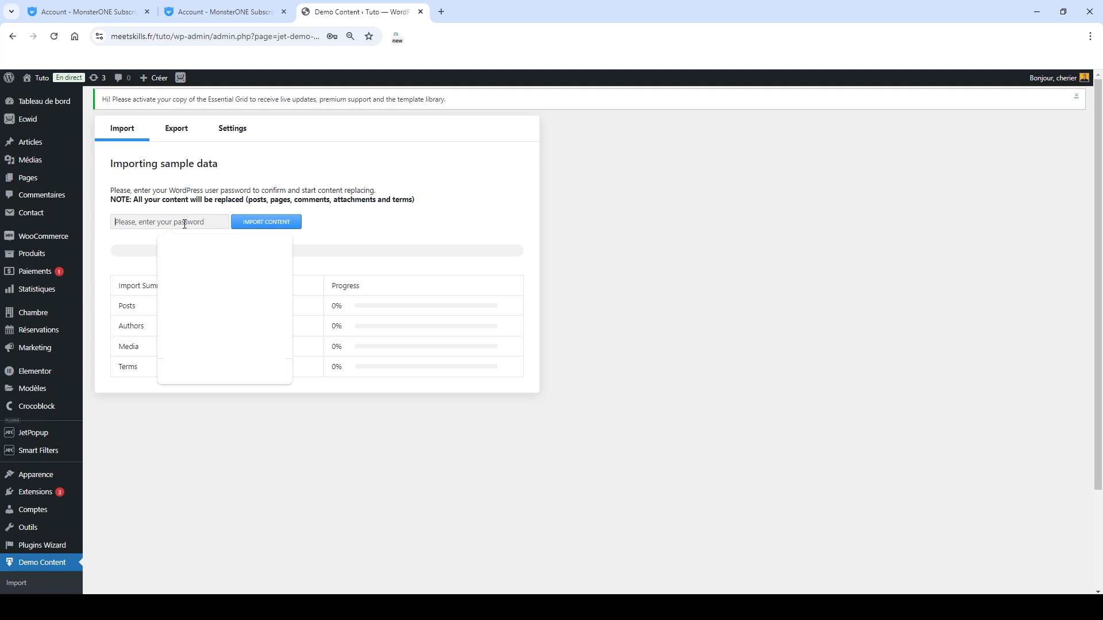
pyautogui.click(184, 248)
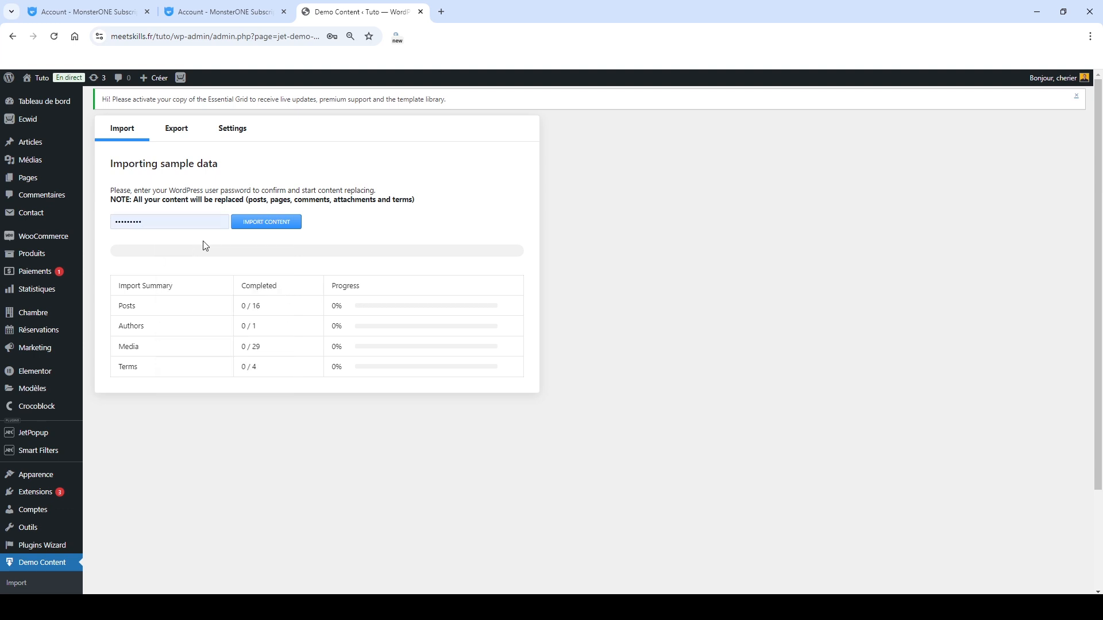
pyautogui.click(254, 225)
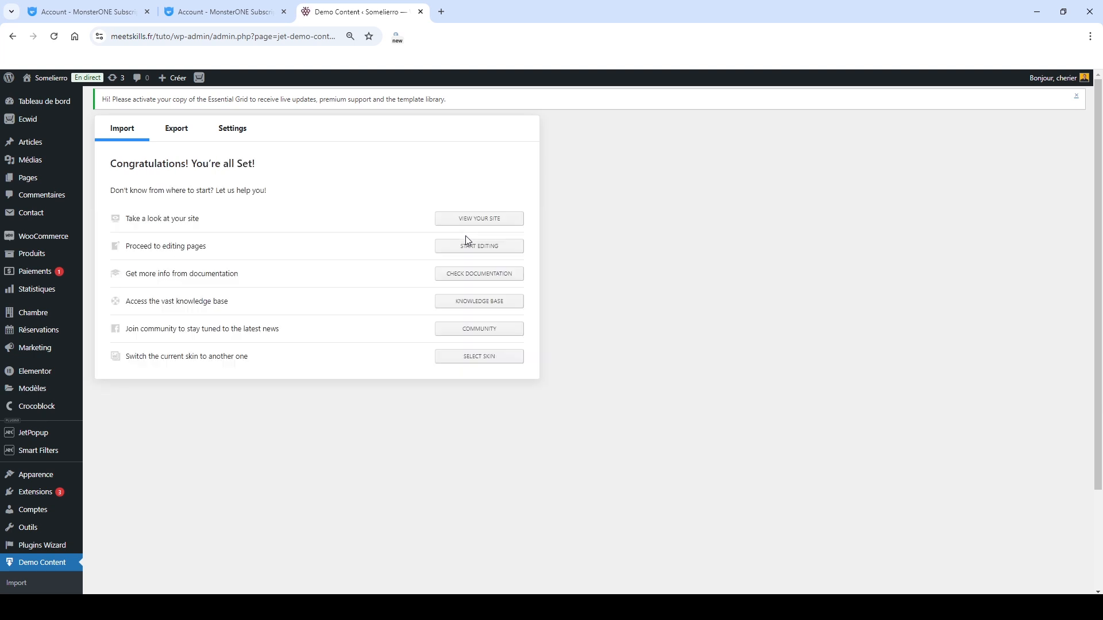
# Open the imported site in a new browser tab and review the Somelierro home page from header to booking sections.
pyautogui.rightClick(467, 218)
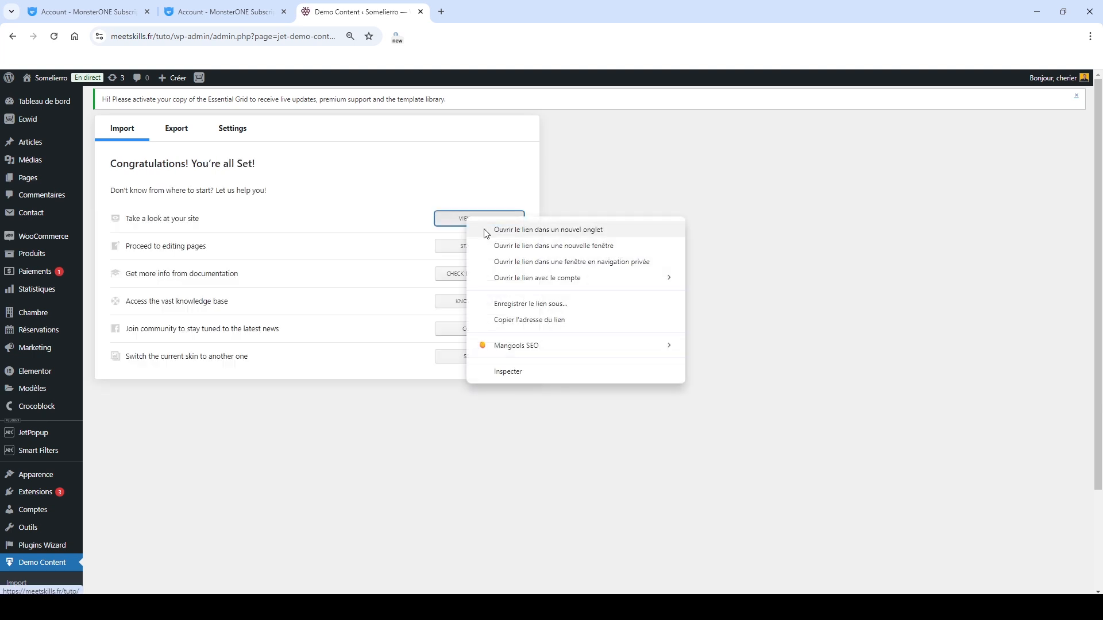
pyautogui.click(484, 230)
pyautogui.click(484, 11)
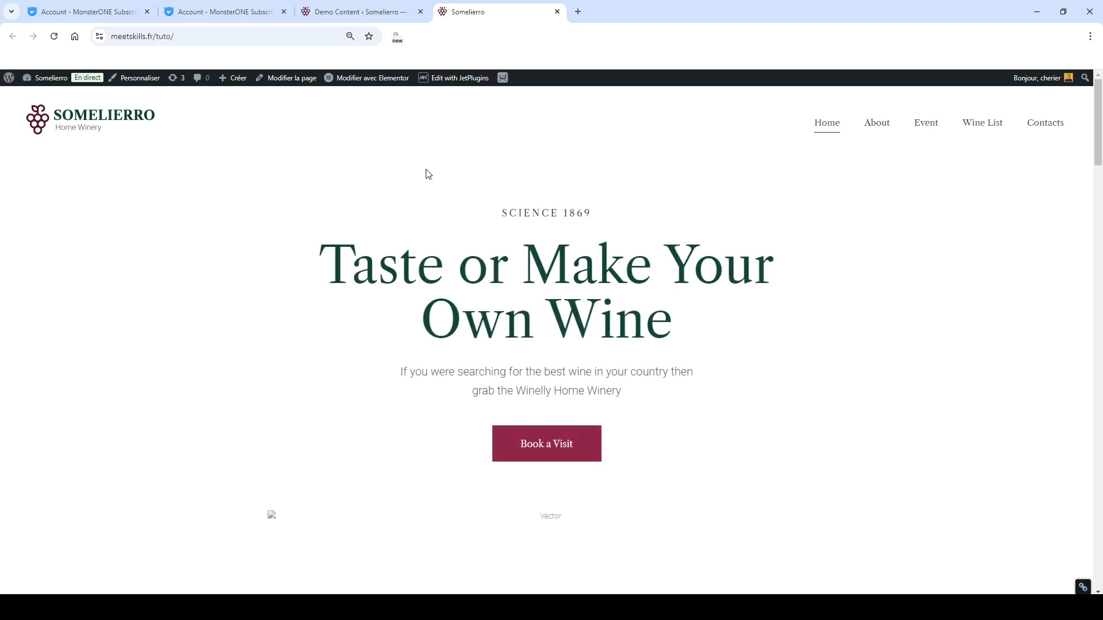
pyautogui.scroll(-10, 428, 174)
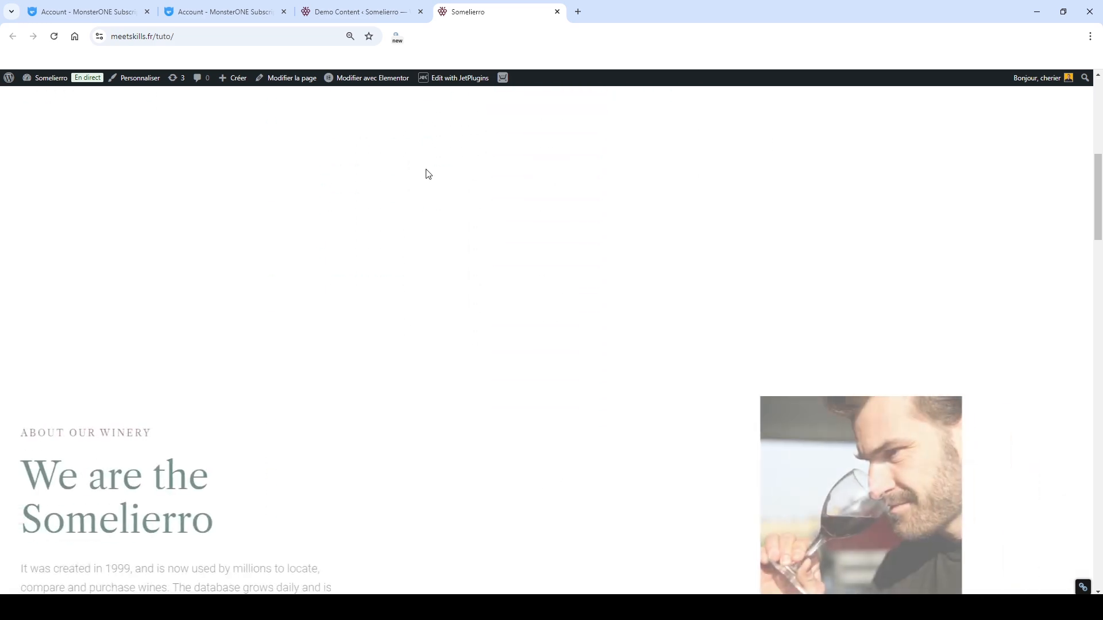
pyautogui.scroll(-15, 428, 174)
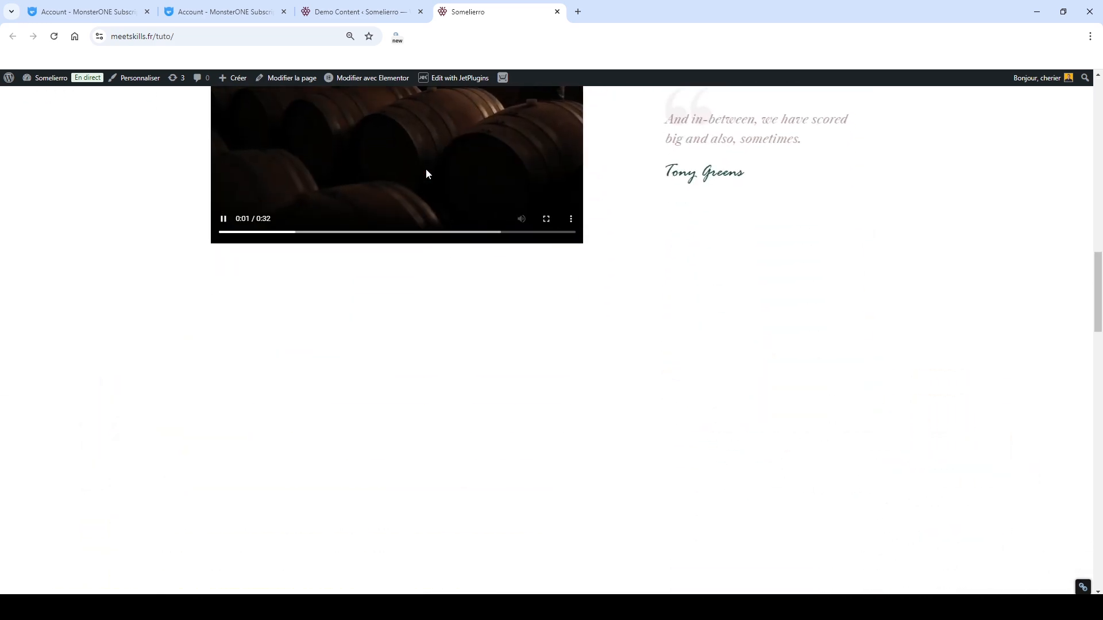
pyautogui.scroll(-10, 428, 174)
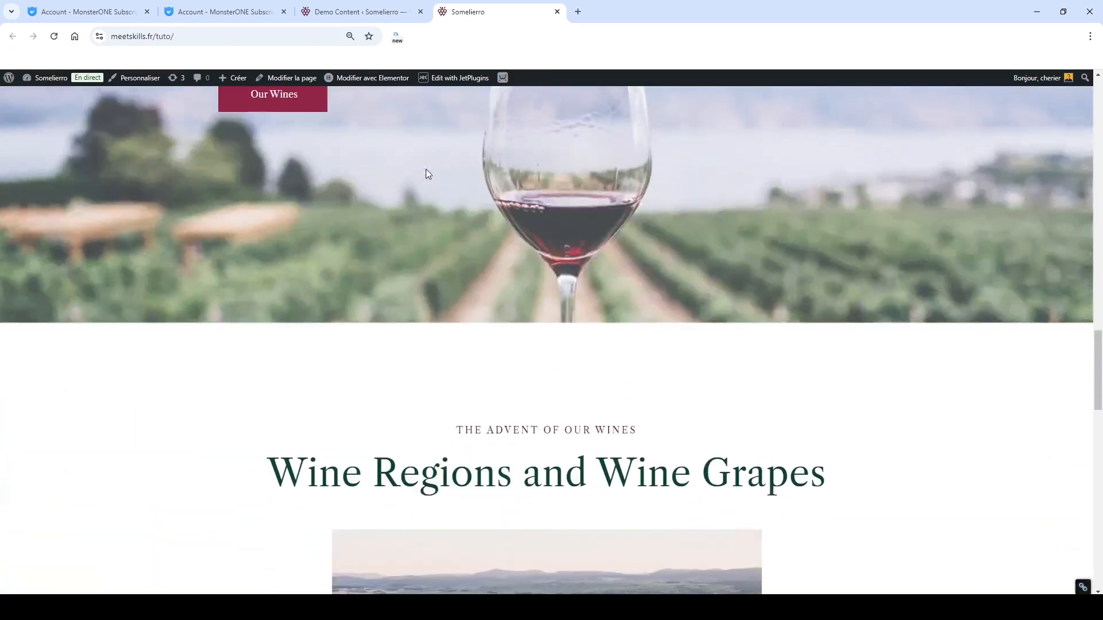
pyautogui.scroll(-10, 426, 169)
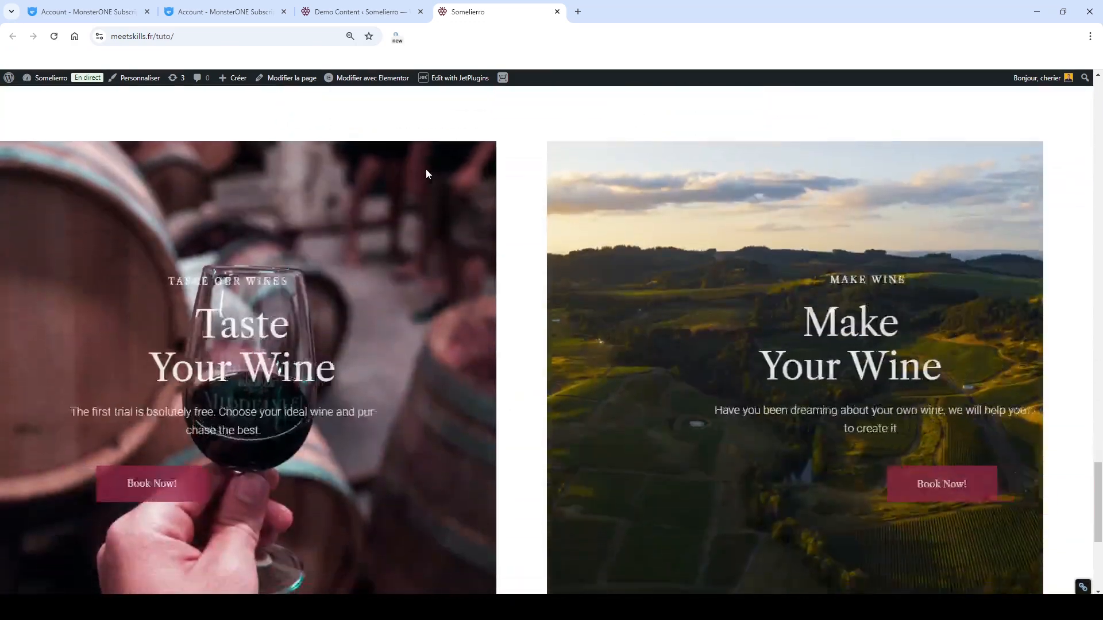
pyautogui.scroll(10, 426, 169)
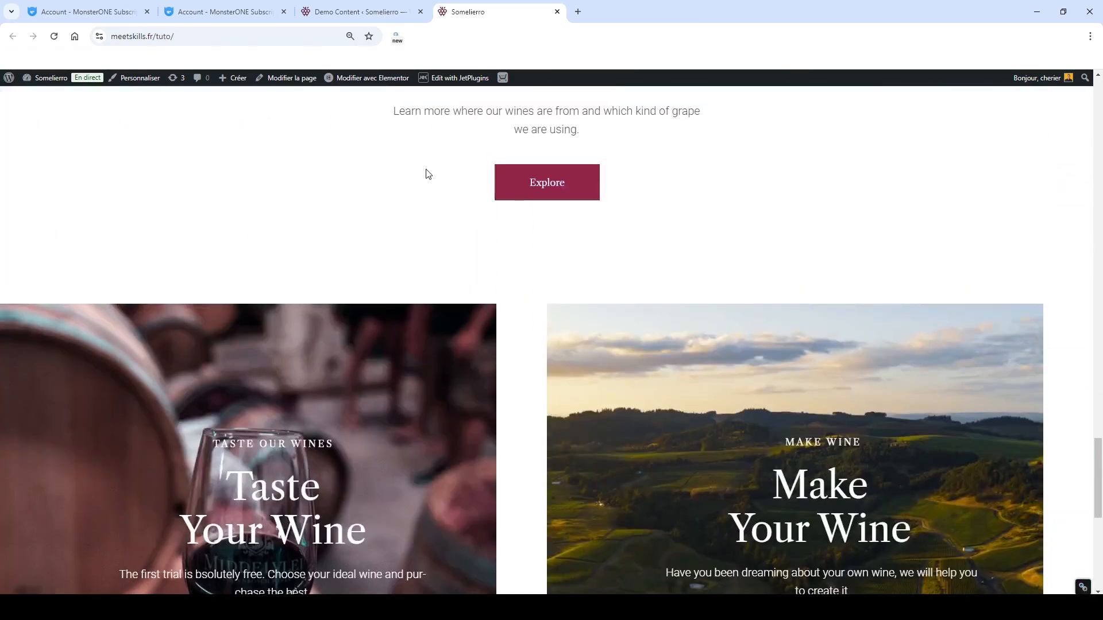
pyautogui.scroll(10, 425, 169)
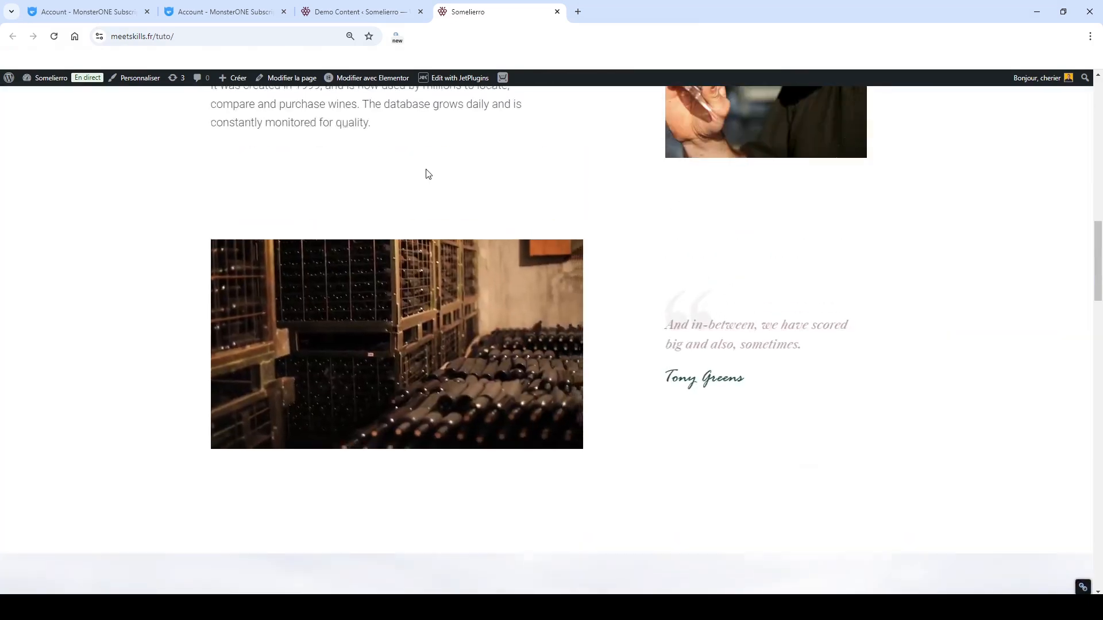
pyautogui.scroll(2, 427, 172)
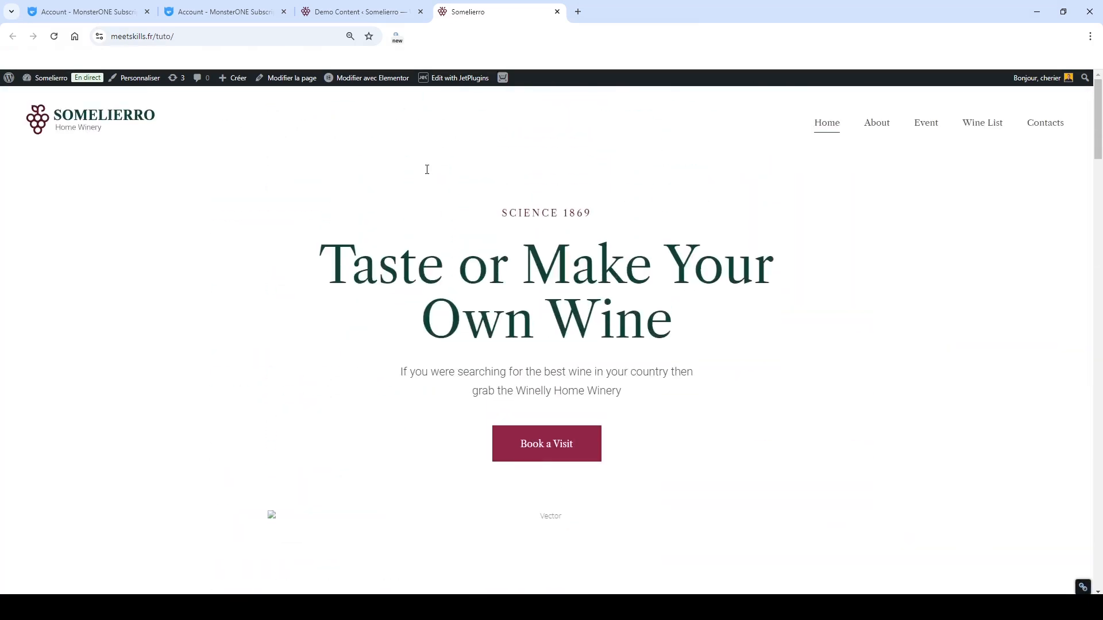
# Open the site's About page and review its grape variety content down to the footer.
pyautogui.click(877, 127)
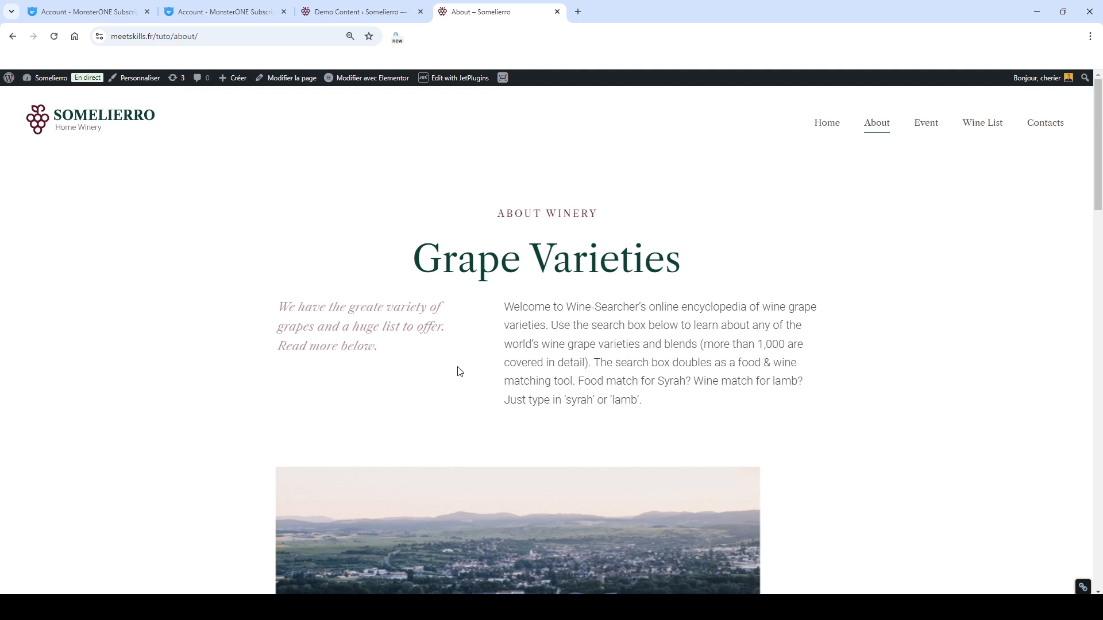
pyautogui.scroll(-1, 459, 372)
pyautogui.scroll(-10, 459, 371)
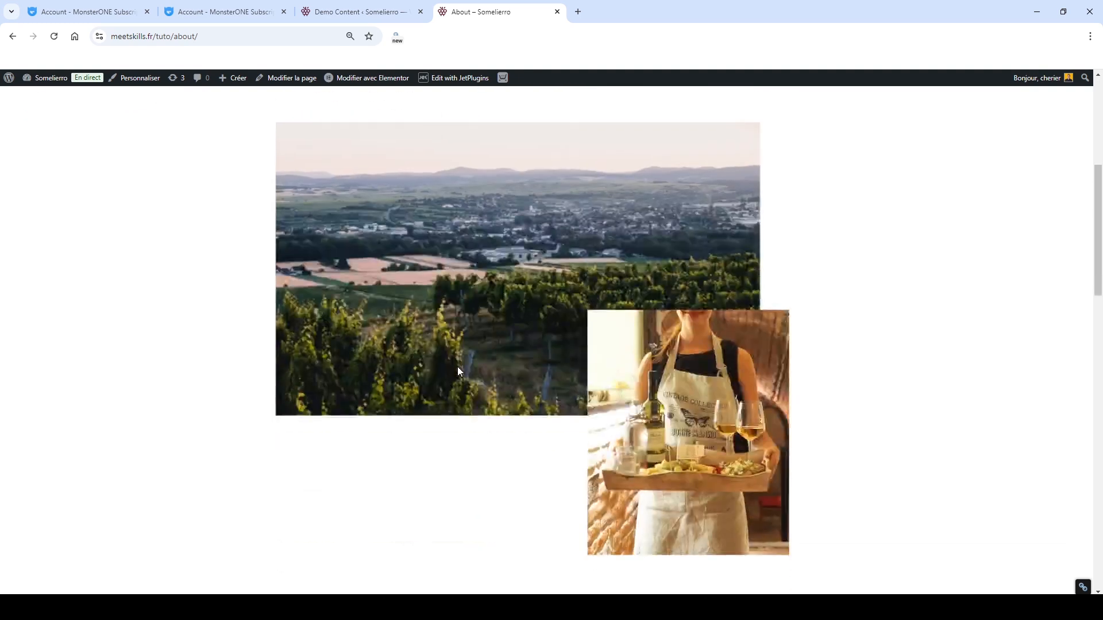
pyautogui.scroll(-7, 460, 372)
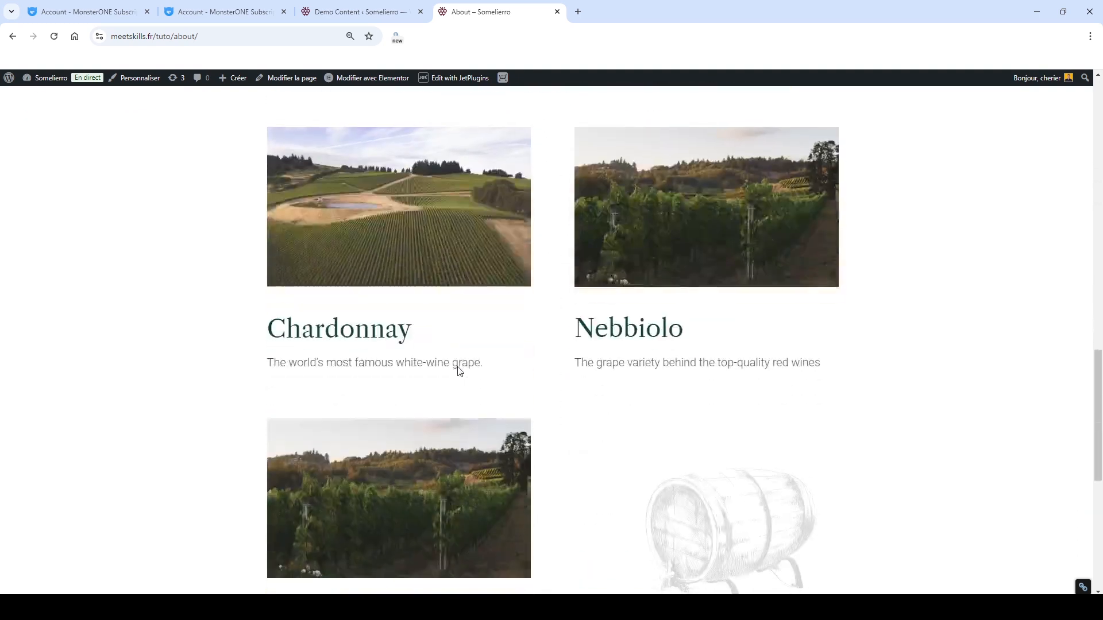
pyautogui.scroll(-7, 458, 366)
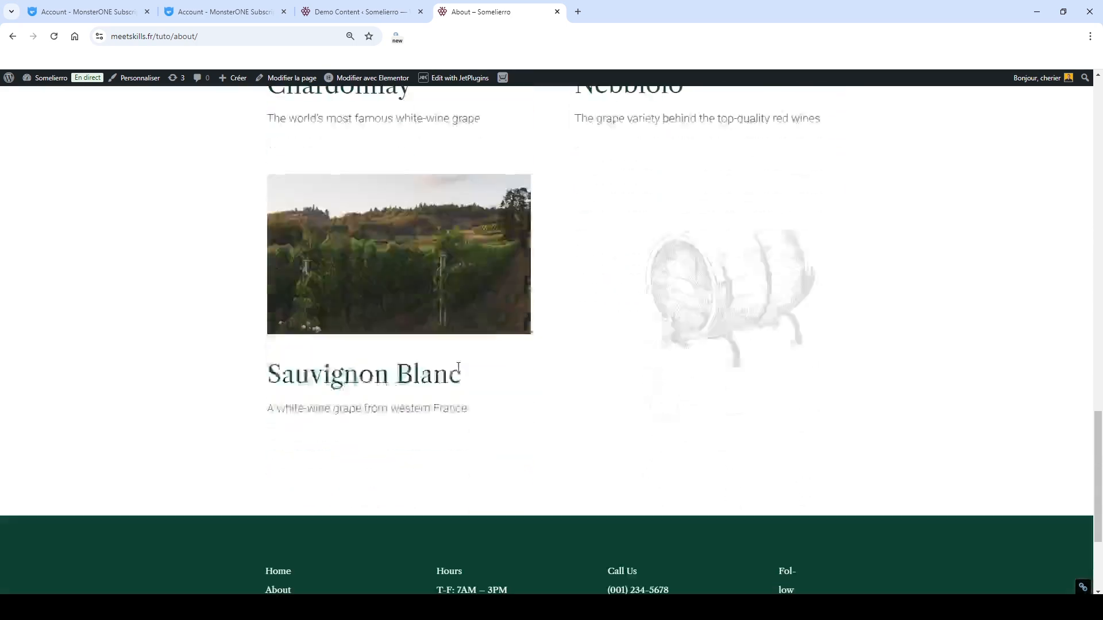
pyautogui.scroll(13, 459, 372)
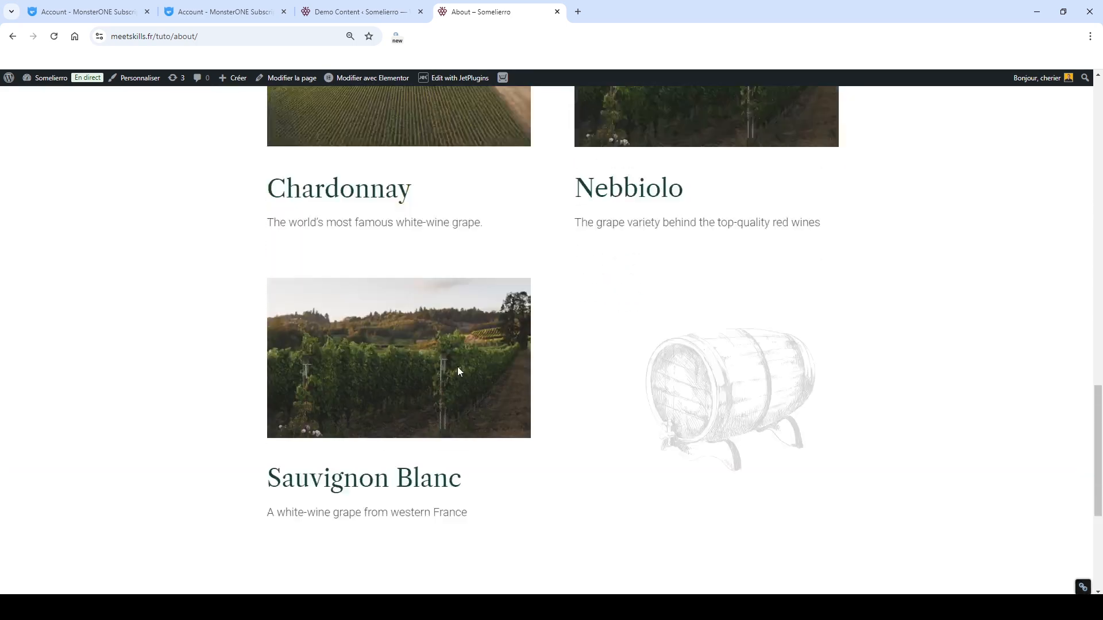
pyautogui.scroll(6, 460, 371)
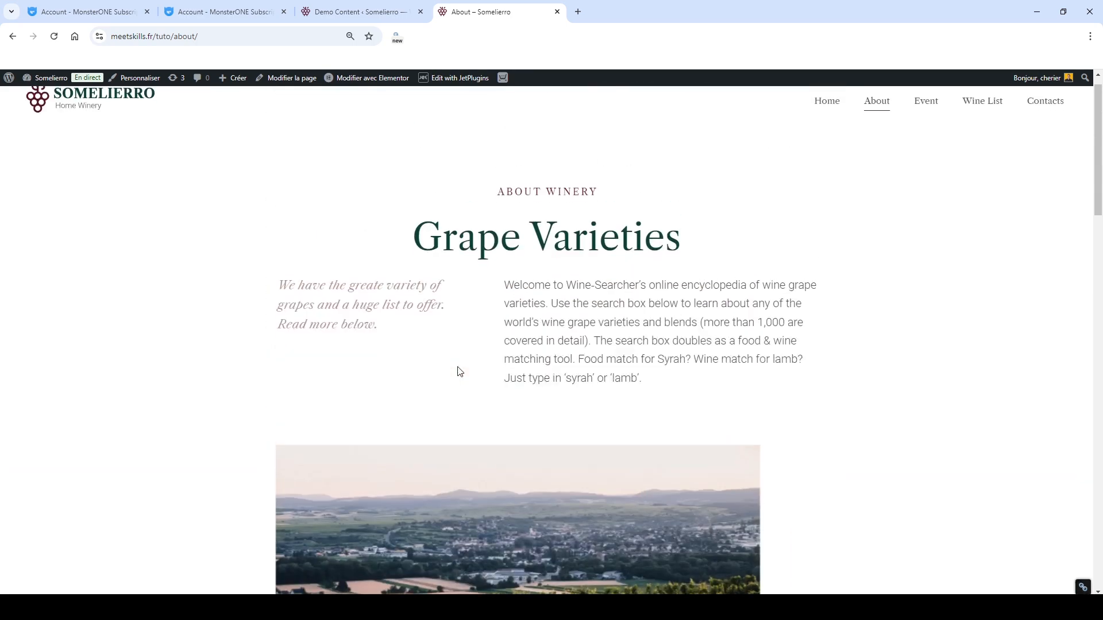
# Open the Event page, view the details of a wine tasting event, and dismiss the translation prompt.
pyautogui.click(924, 123)
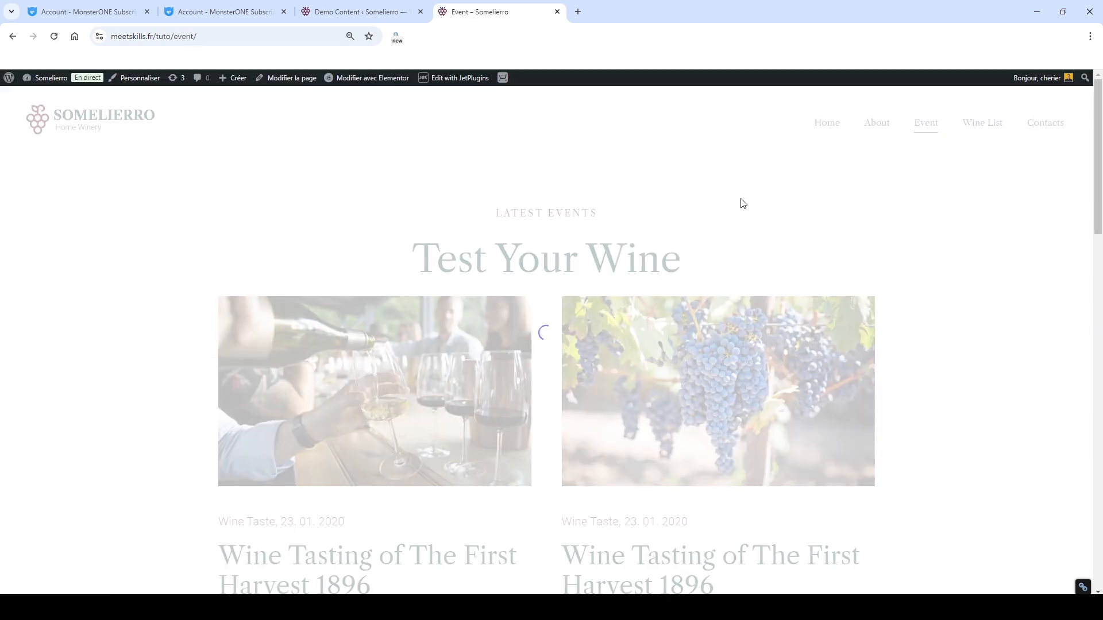
pyautogui.scroll(-7, 529, 281)
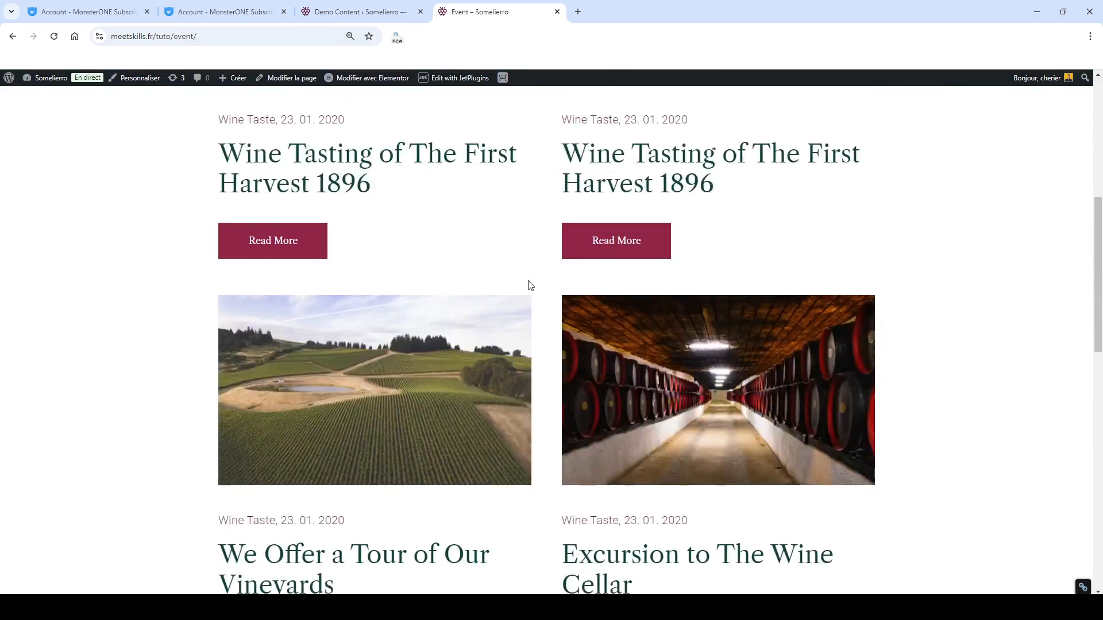
pyautogui.click(604, 241)
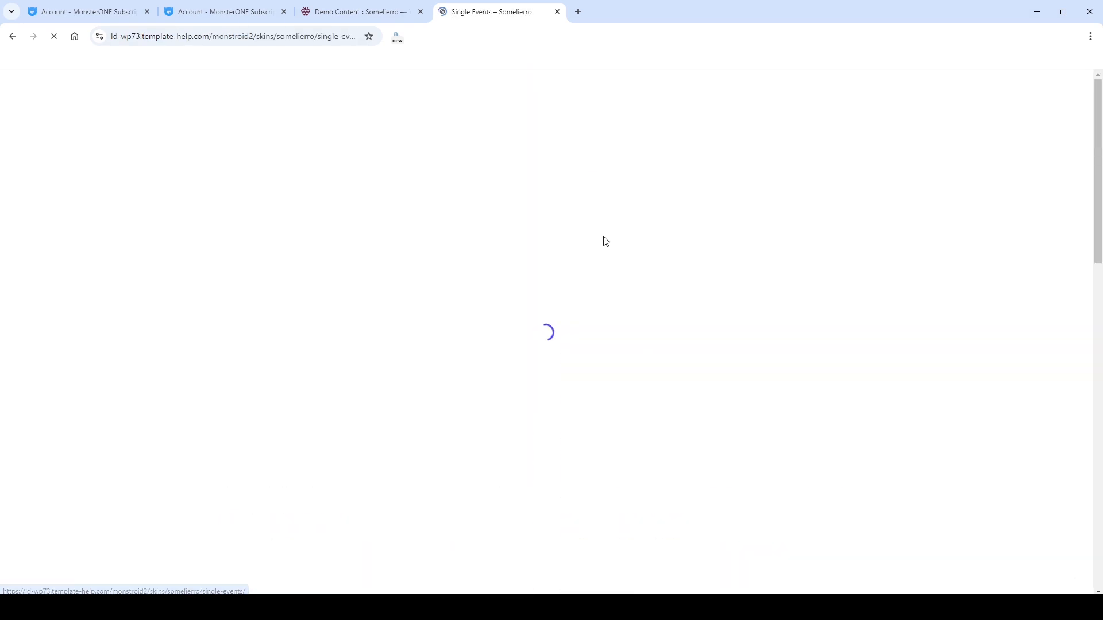
pyautogui.scroll(-15, 604, 240)
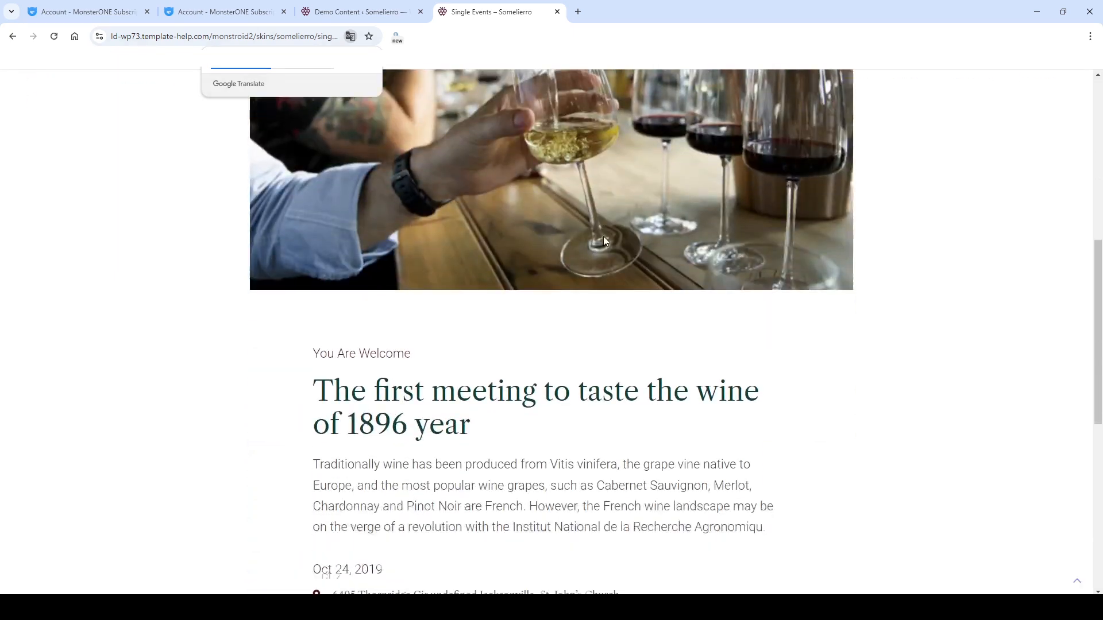
pyautogui.scroll(15, 606, 240)
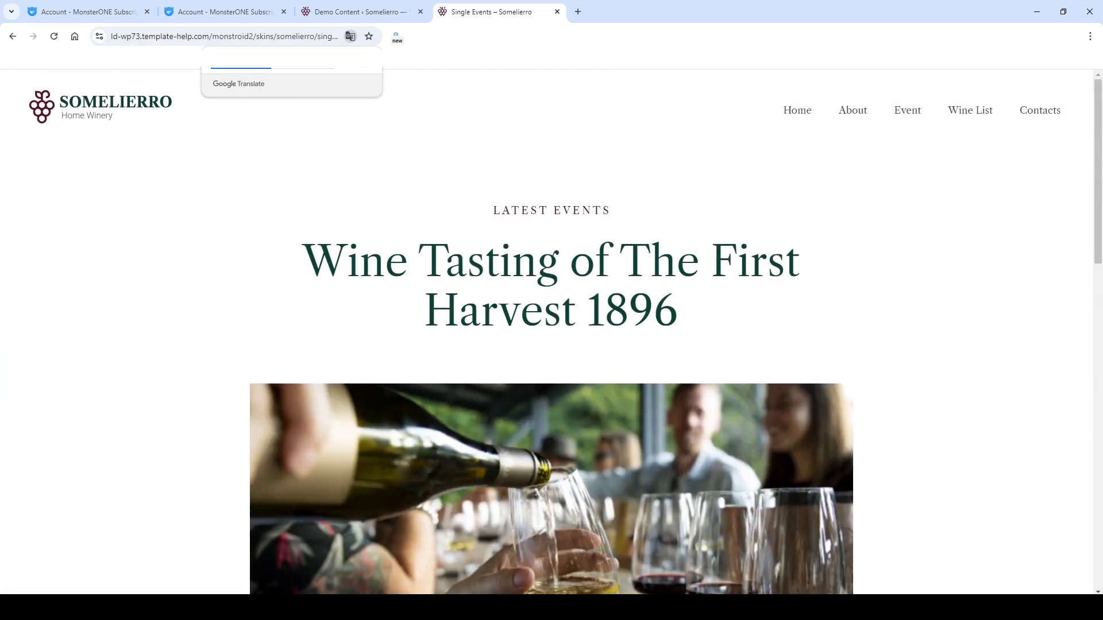
pyautogui.click(371, 65)
# Return to the WordPress admin, list all pages, and open the Home page for editing with Elementor.
pyautogui.click(355, 15)
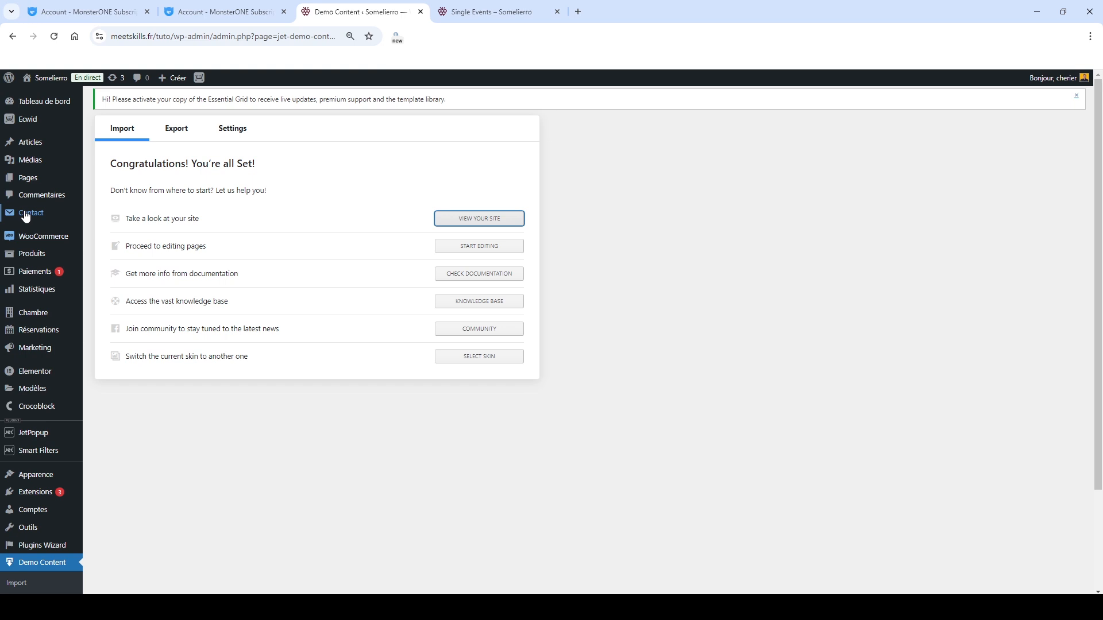
pyautogui.moveTo(27, 183)
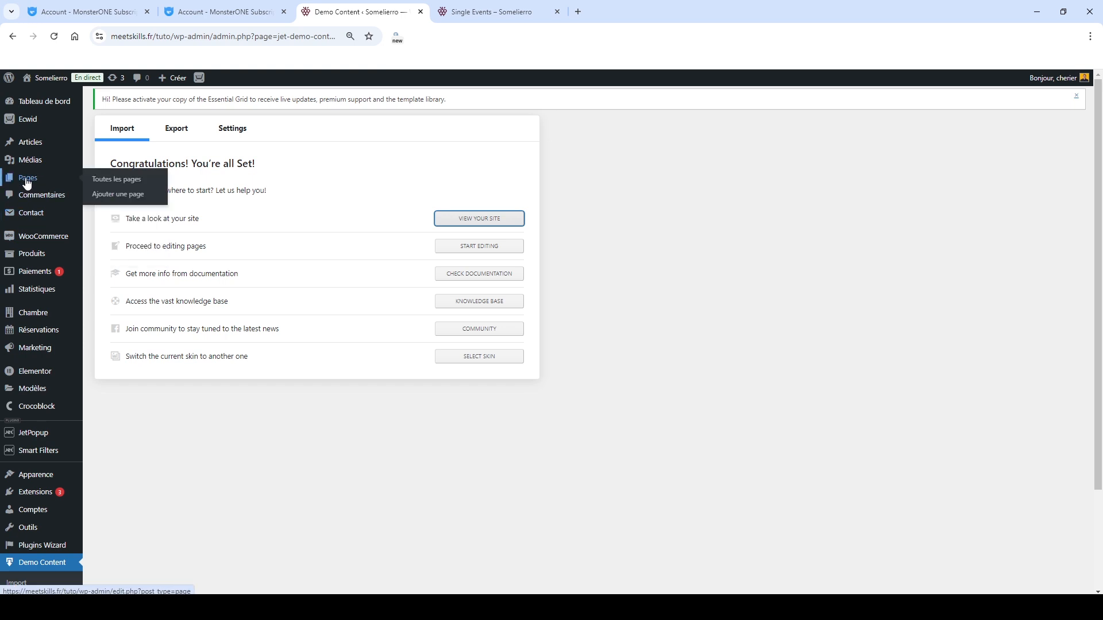
pyautogui.click(104, 180)
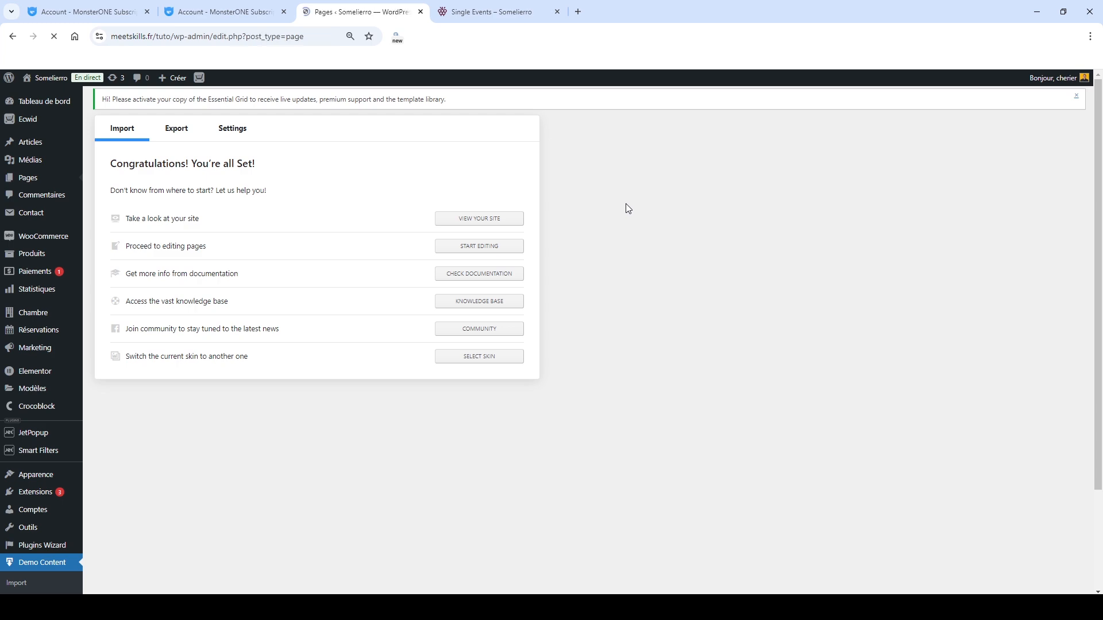
pyautogui.scroll(-6, 628, 208)
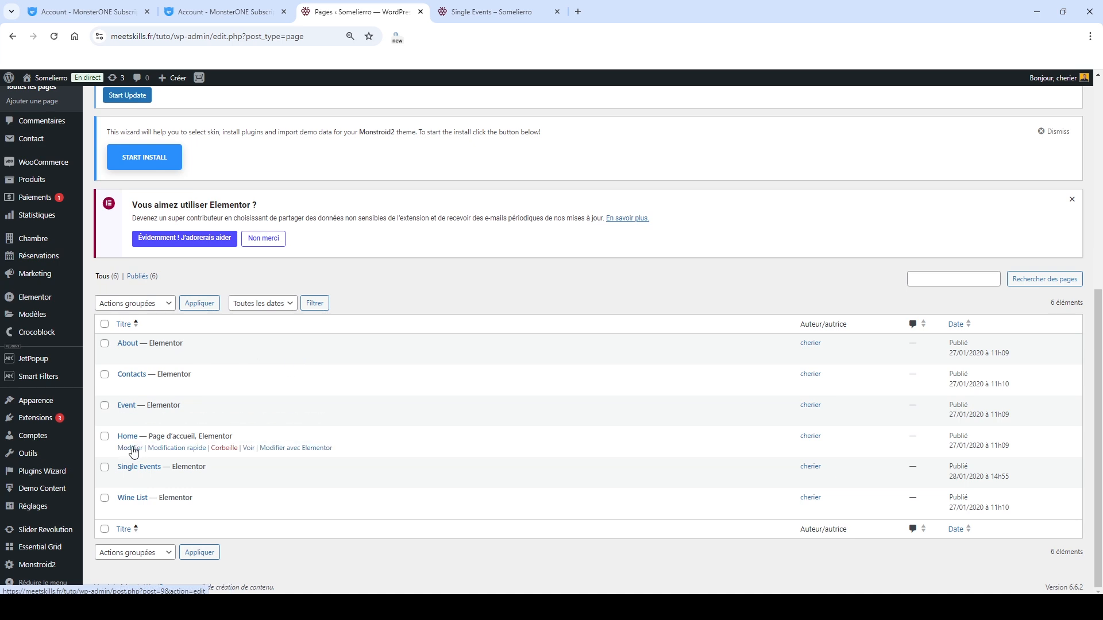
pyautogui.click(280, 453)
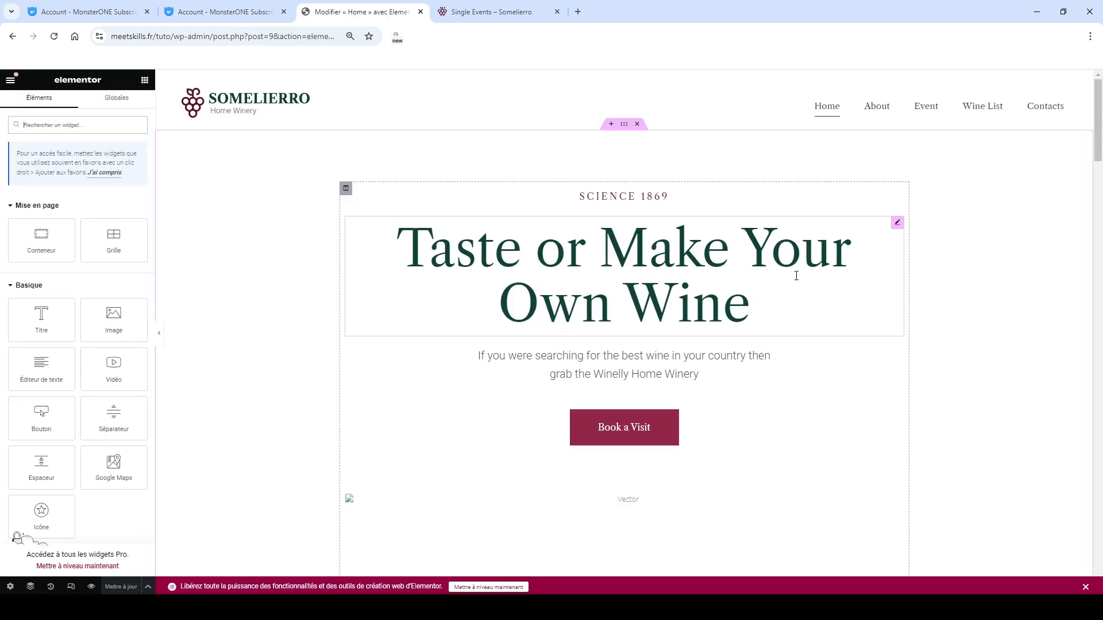
# Replace the missing hero image below the Book a Visit button with wine_bg_full.jpg from the media library.
pyautogui.scroll(-3, 796, 275)
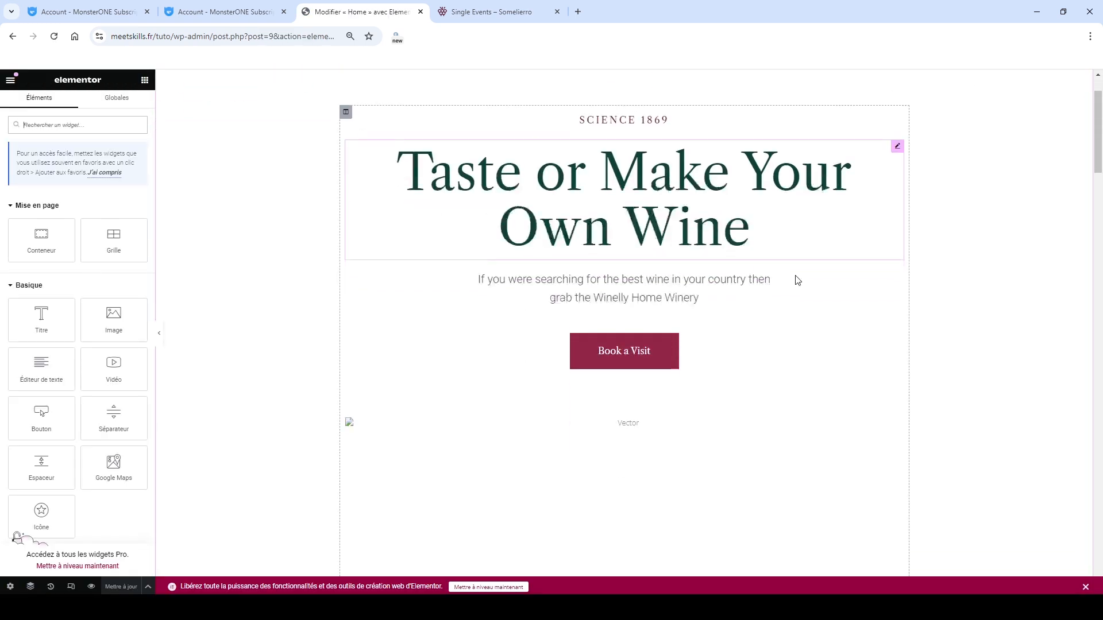
pyautogui.scroll(-5, 798, 280)
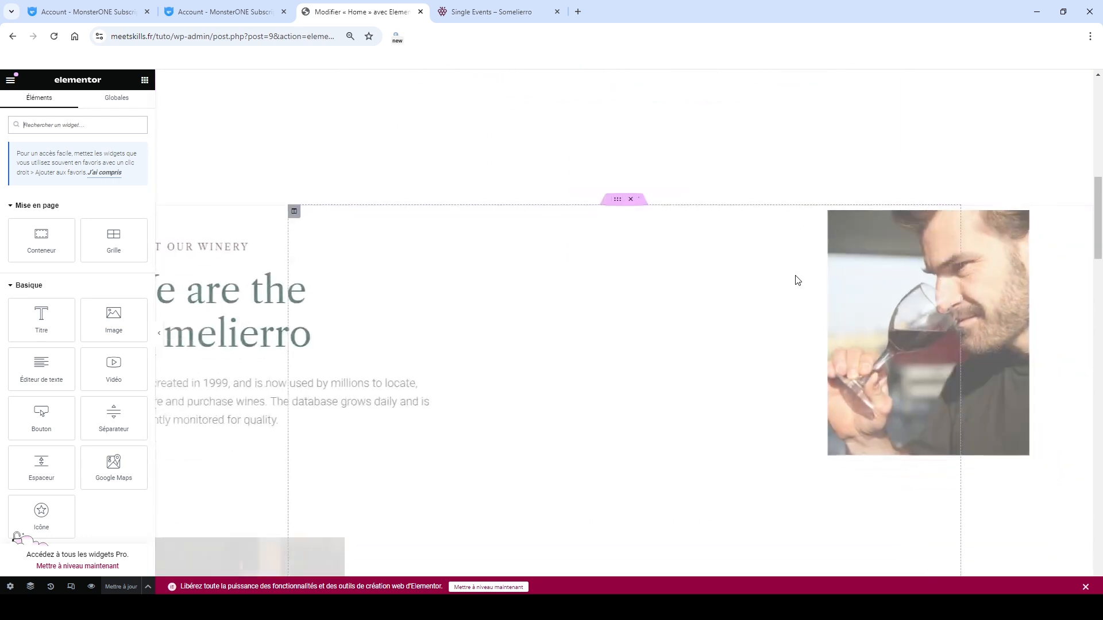
pyautogui.scroll(6, 812, 281)
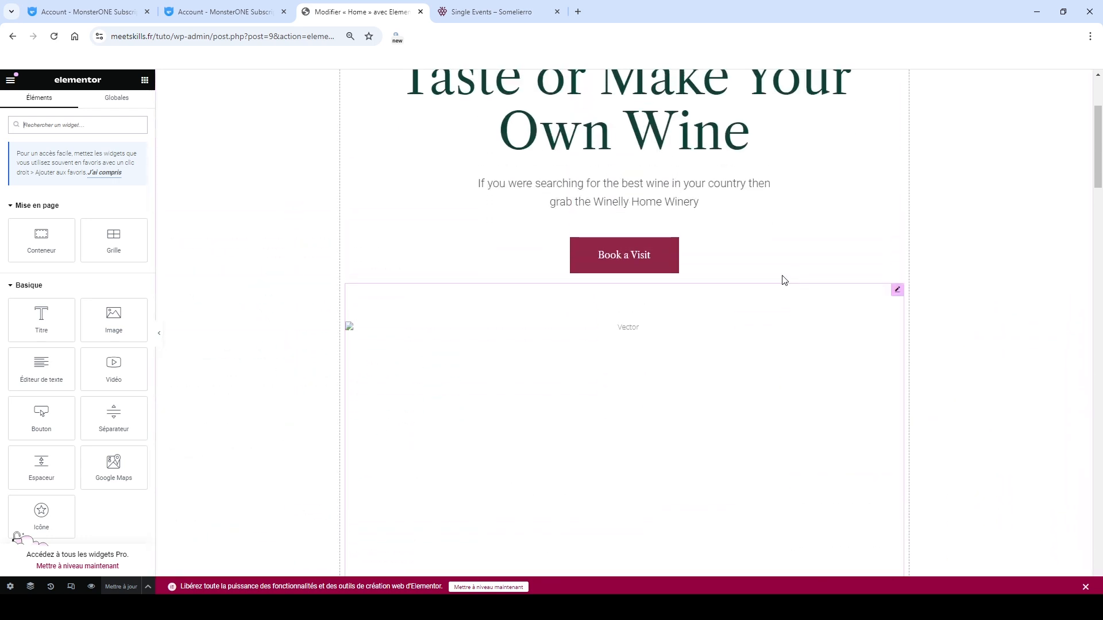
pyautogui.click(352, 335)
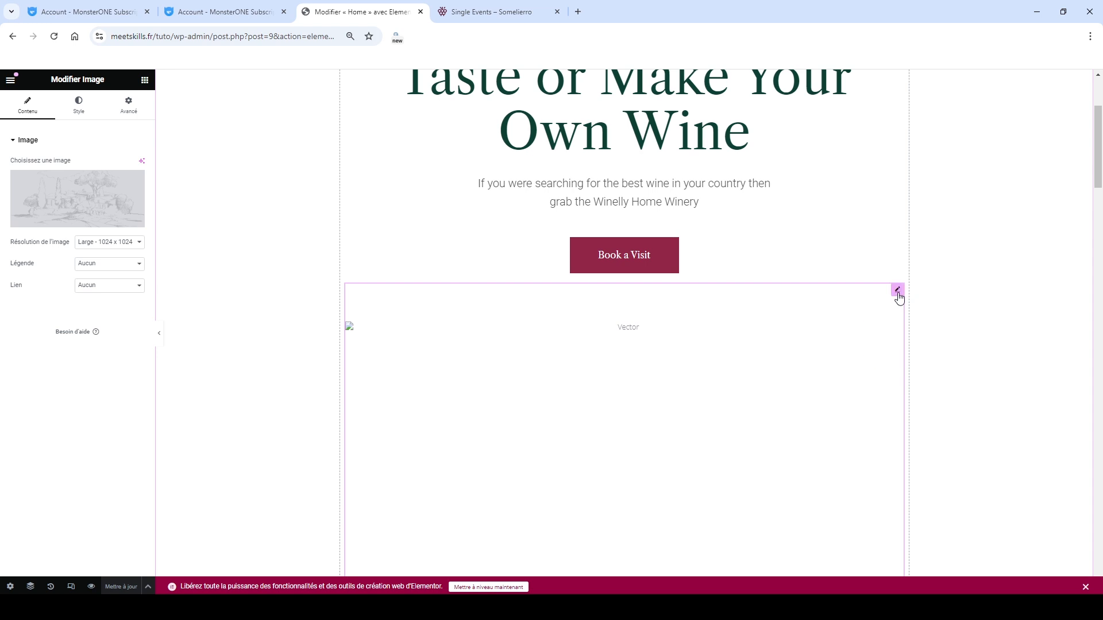
pyautogui.moveTo(36, 206)
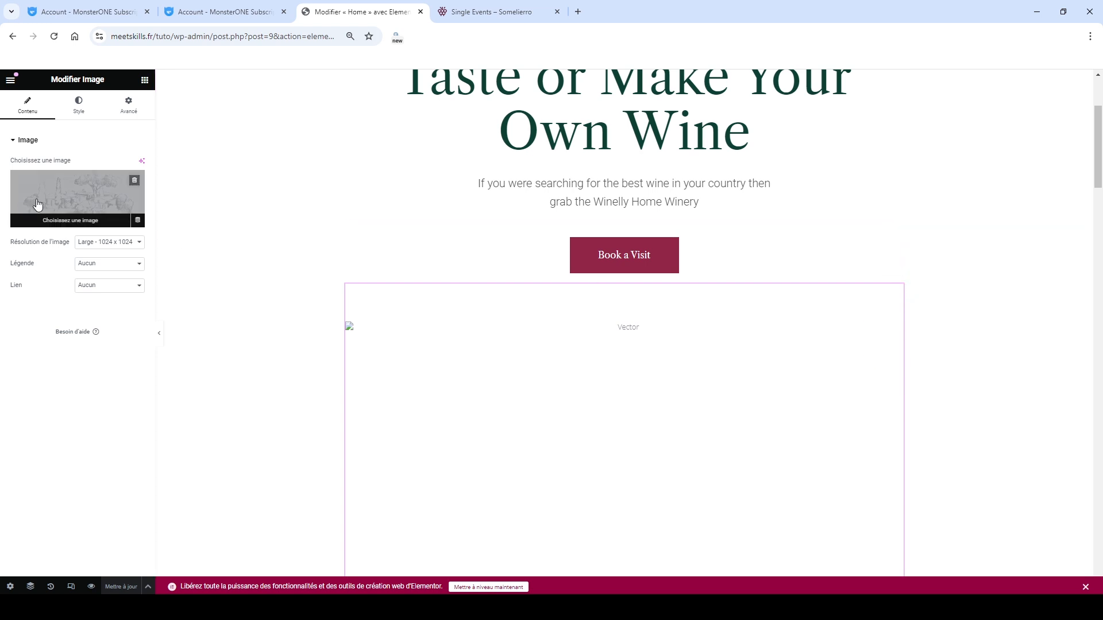
pyautogui.click(135, 181)
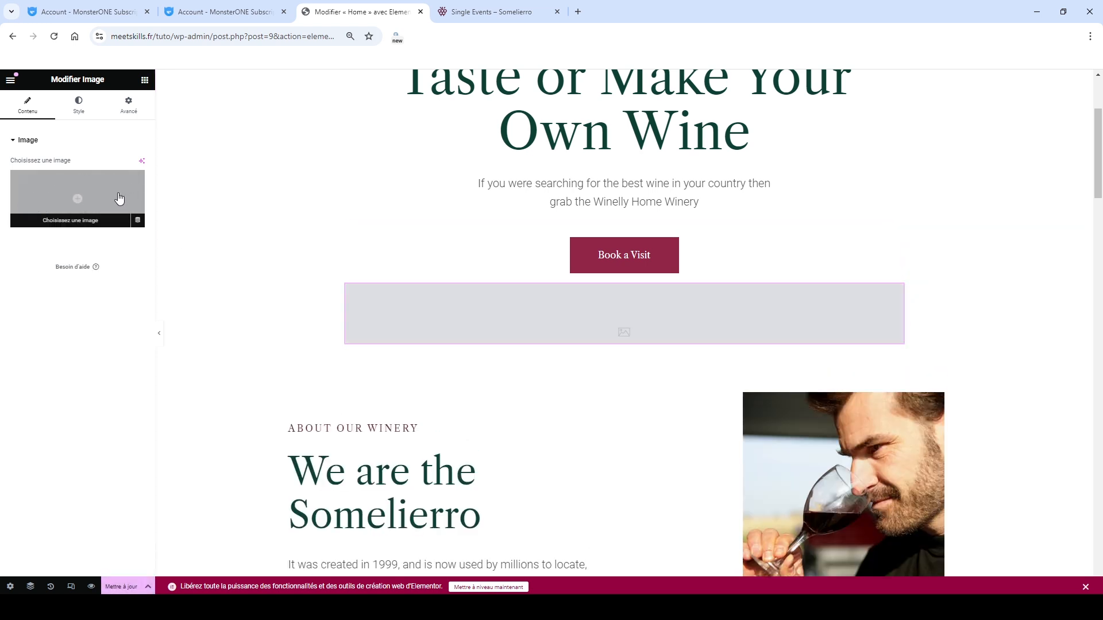
pyautogui.click(73, 203)
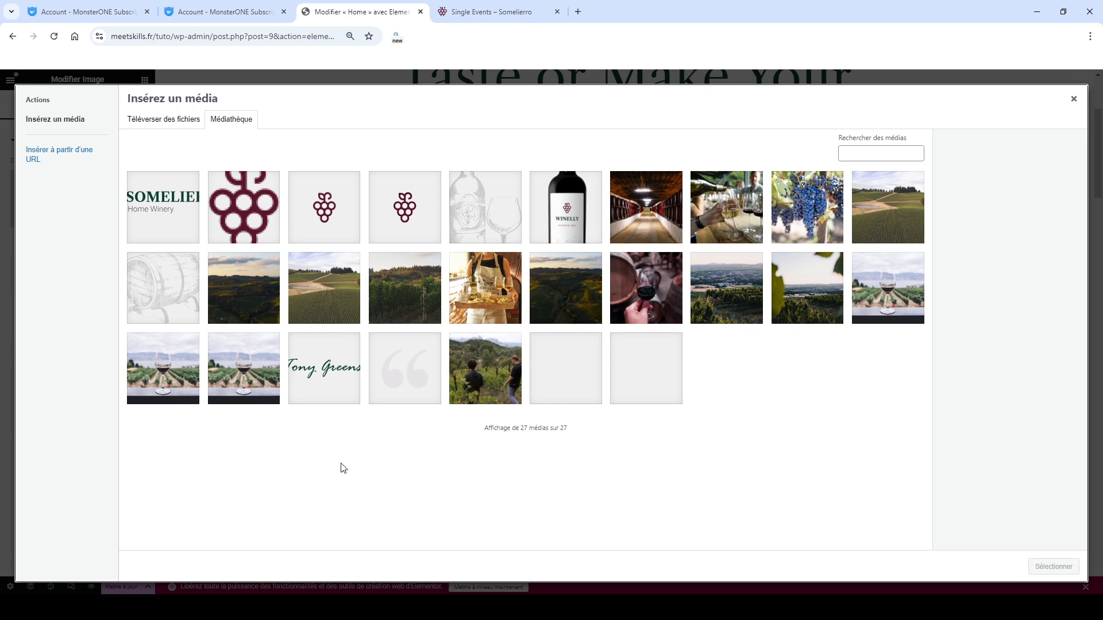
pyautogui.click(239, 381)
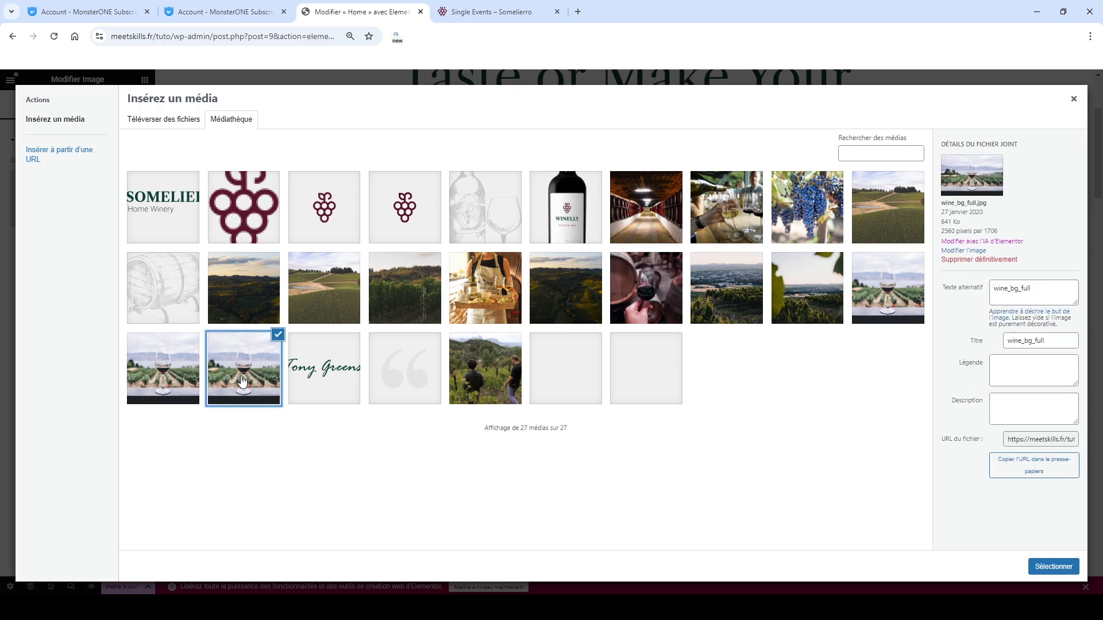
pyautogui.click(1049, 567)
# Examine the Home page in the editor from the new hero image through the winery, video and wine region sections.
pyautogui.scroll(-6, 782, 409)
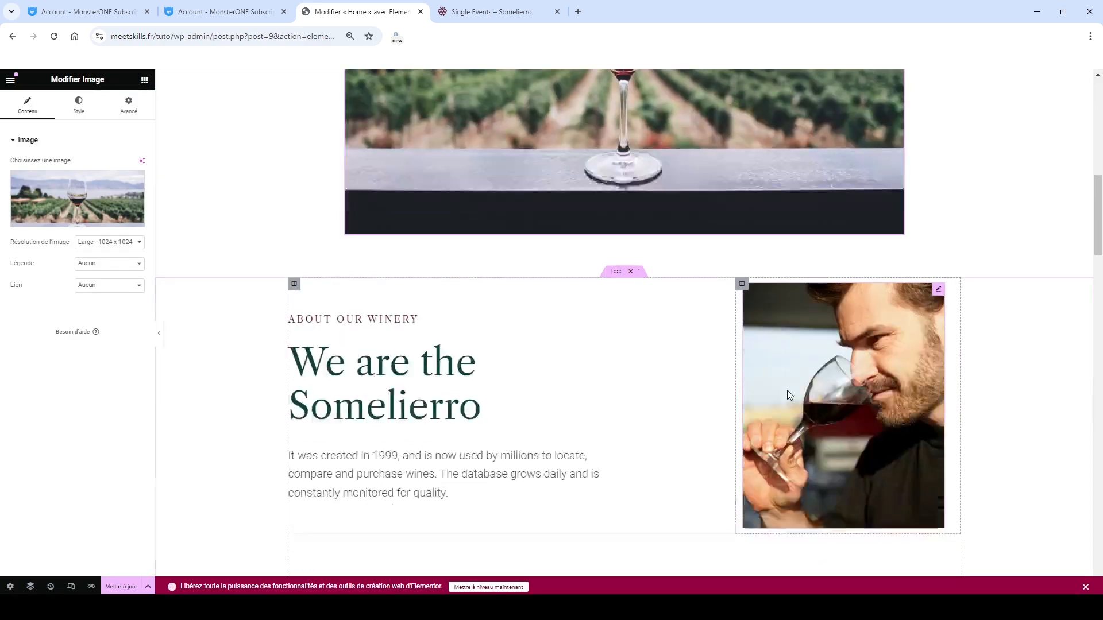
pyautogui.scroll(5, 785, 389)
pyautogui.scroll(-7, 732, 364)
pyautogui.scroll(-5, 737, 373)
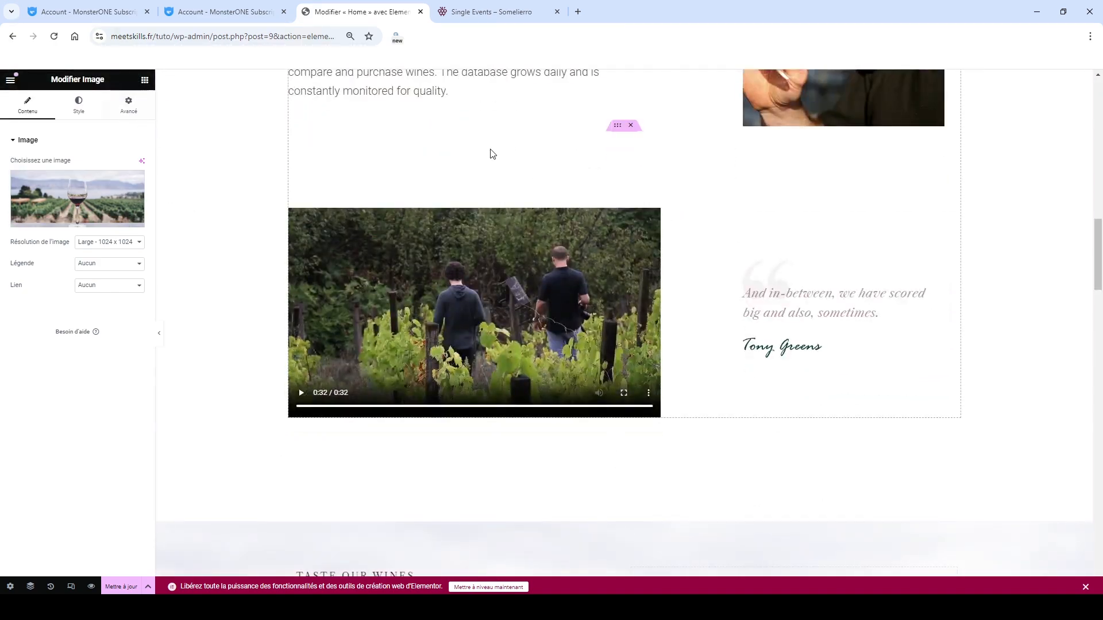
pyautogui.scroll(-15, 727, 402)
pyautogui.scroll(-9, 729, 400)
pyautogui.scroll(15, 728, 401)
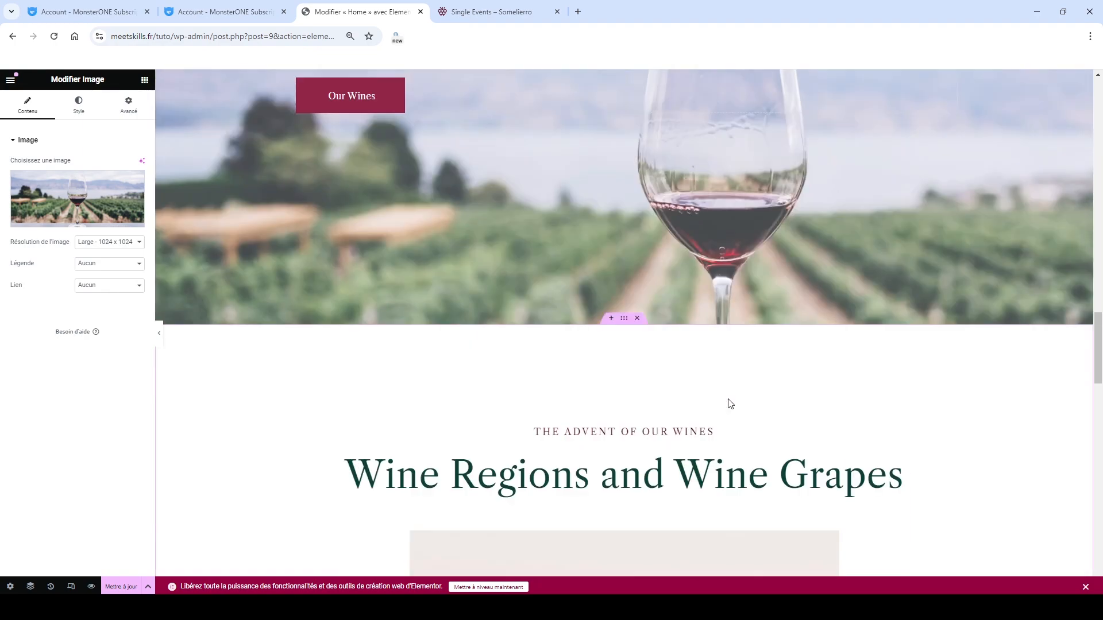
pyautogui.scroll(15, 730, 403)
pyautogui.scroll(10, 730, 403)
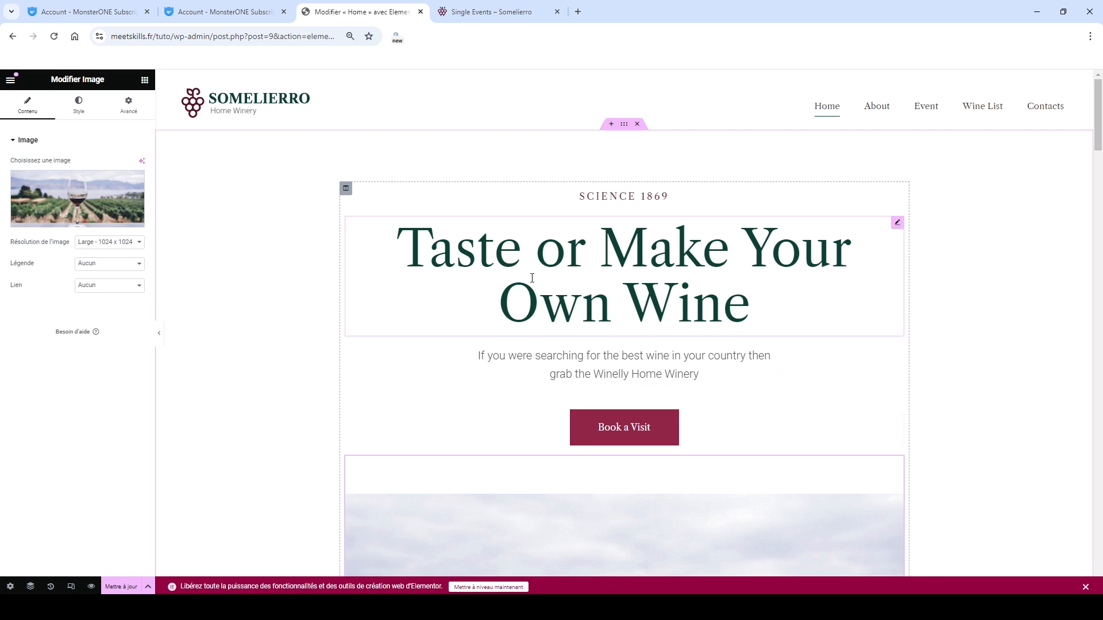
# Switch to the MonsterONE account page and look through its template, video, audio and graphics categories.
pyautogui.click(83, 15)
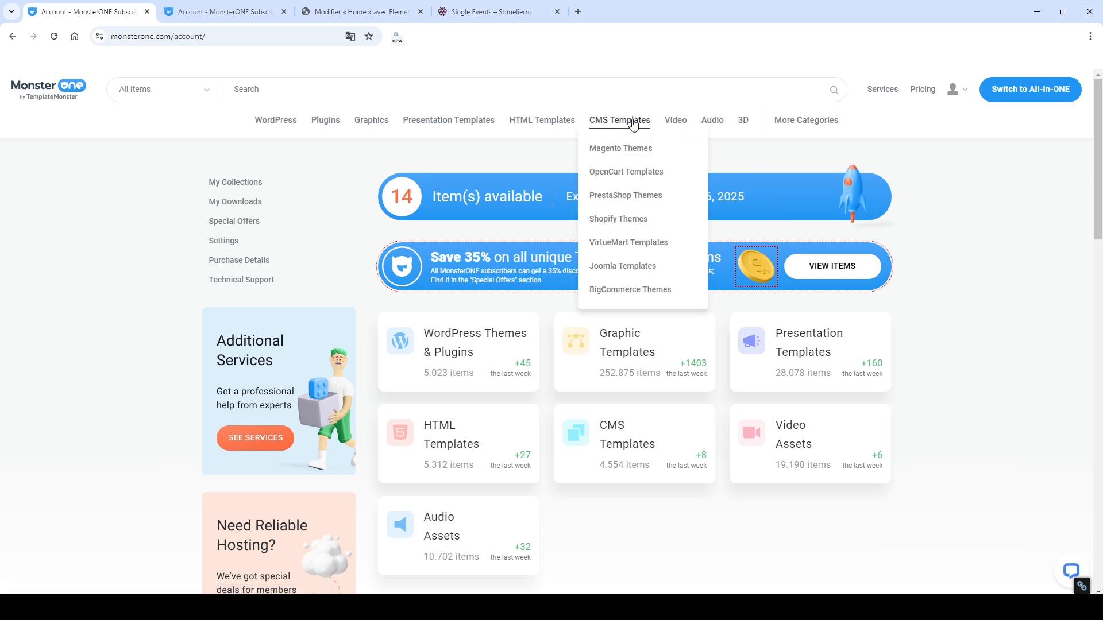
pyautogui.moveTo(550, 124)
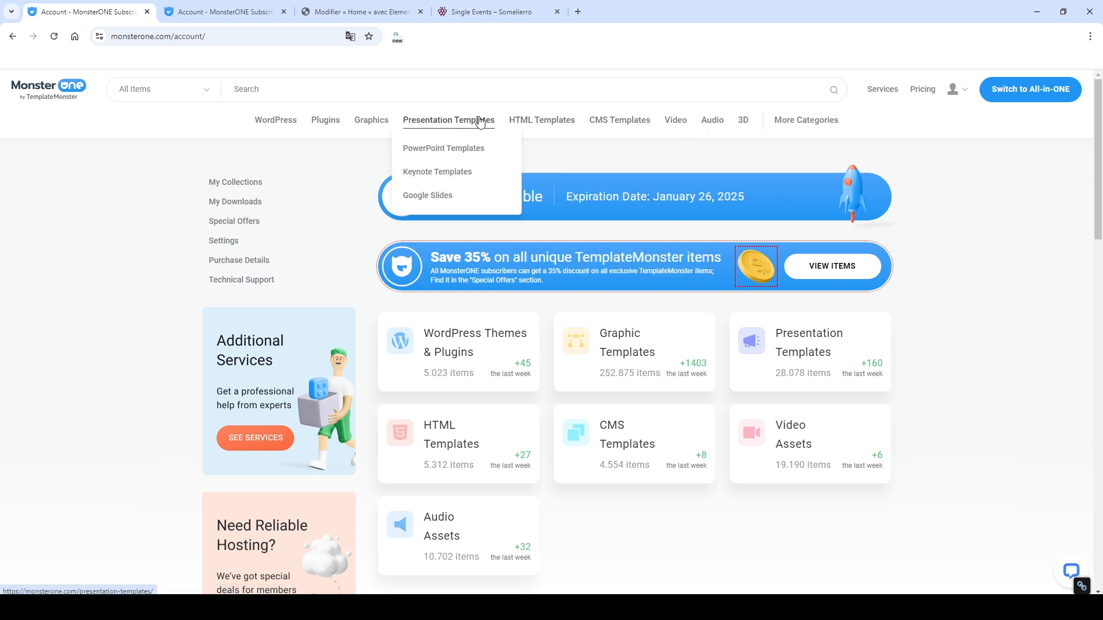
pyautogui.moveTo(646, 117)
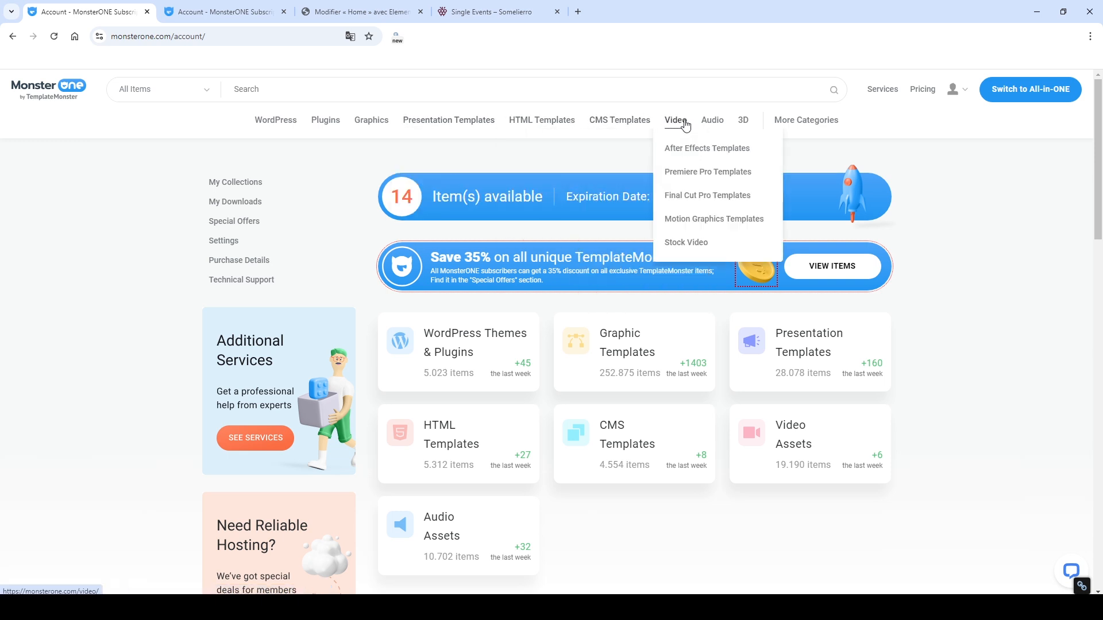
pyautogui.moveTo(714, 123)
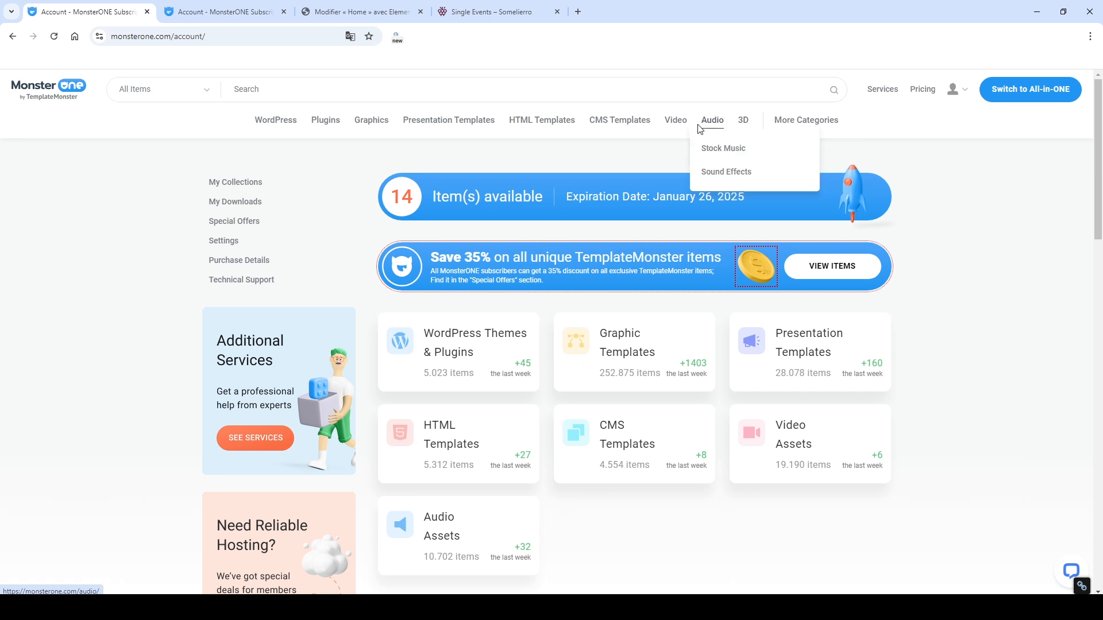
pyautogui.moveTo(443, 120)
pyautogui.moveTo(351, 129)
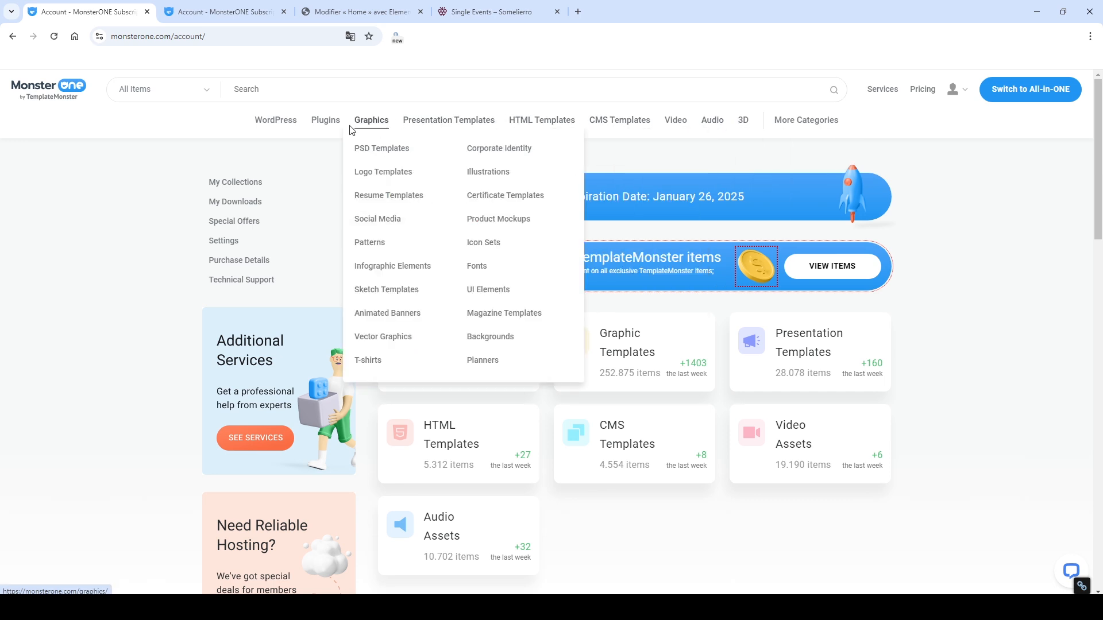
# Search all MonsterONE items for "typo".
pyautogui.click(352, 98)
pyautogui.write('typ')
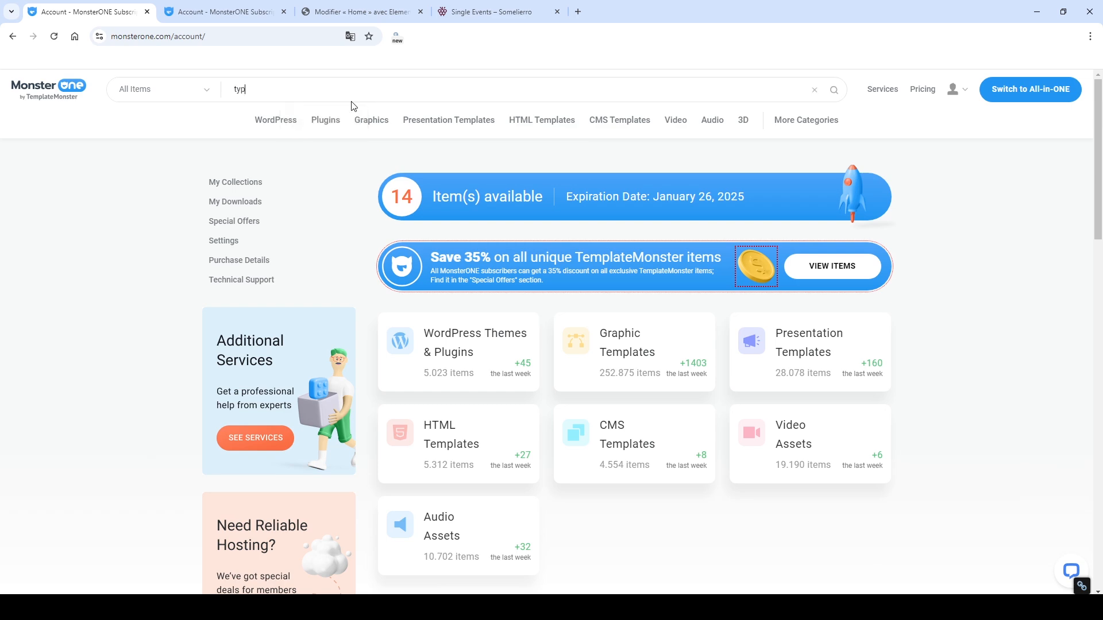
pyautogui.write('o')
pyautogui.press('Return')
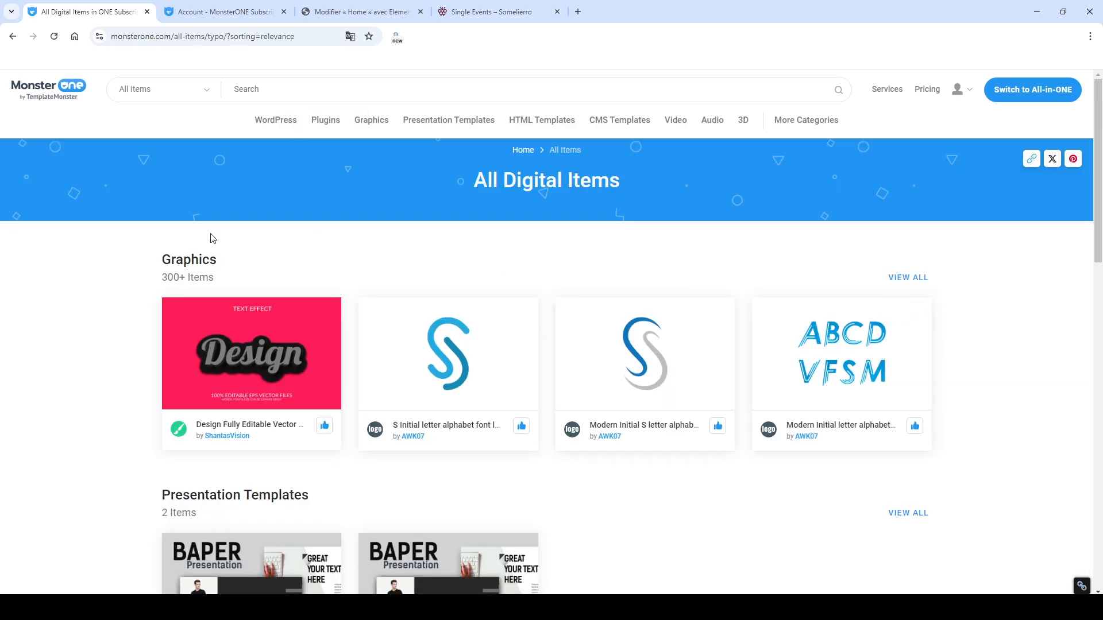
# Look through the typo results by category and open the full list of Graphics items.
pyautogui.scroll(-6, 662, 250)
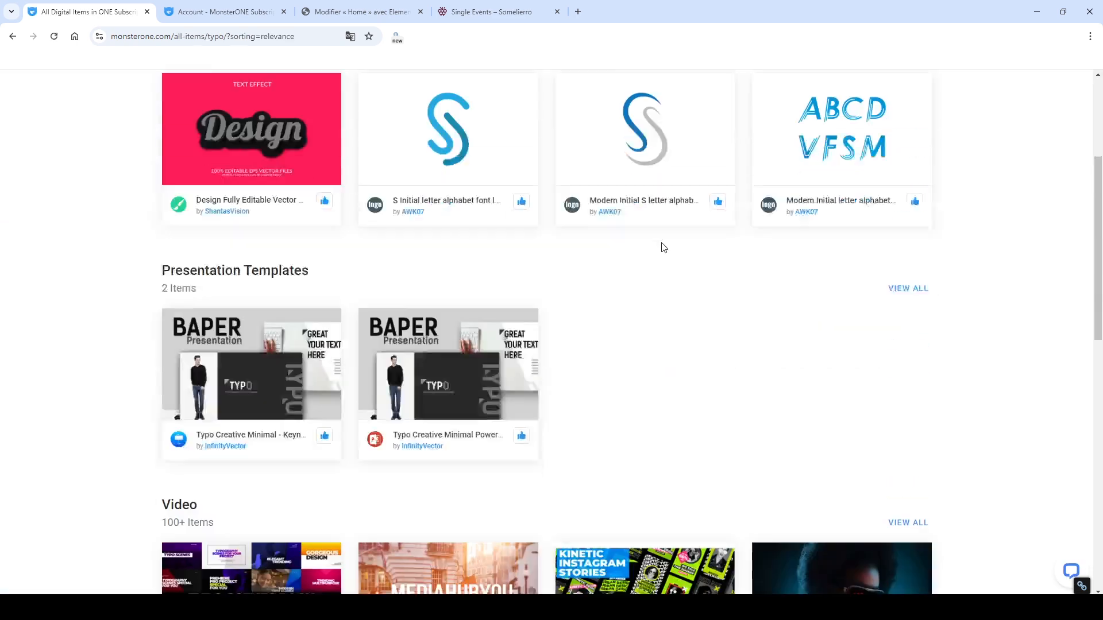
pyautogui.scroll(-6, 661, 247)
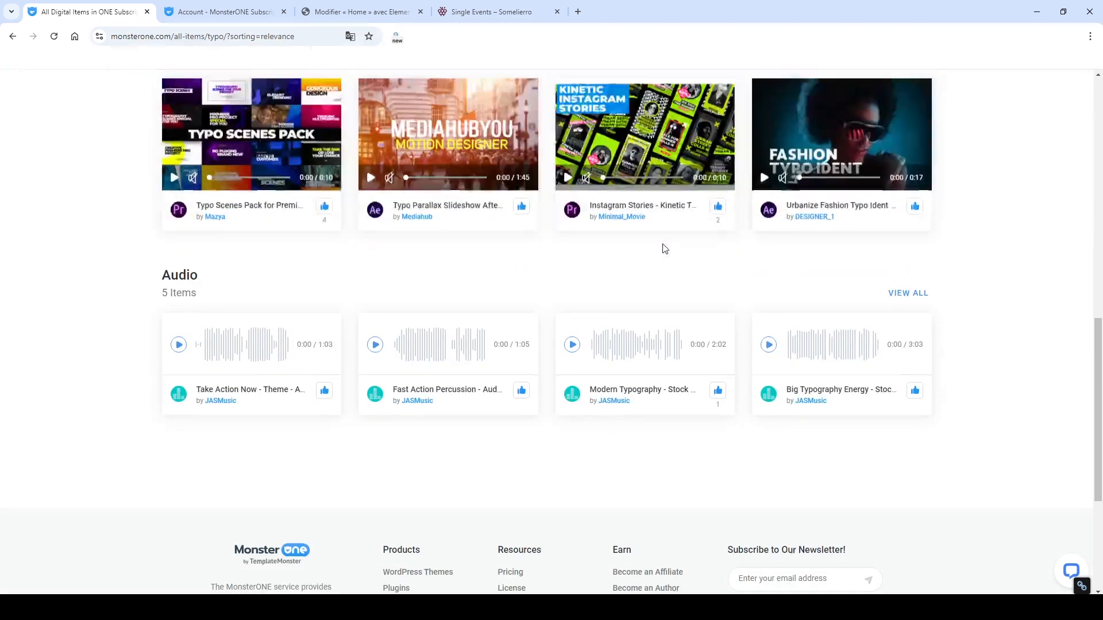
pyautogui.scroll(6, 664, 247)
pyautogui.scroll(5, 663, 247)
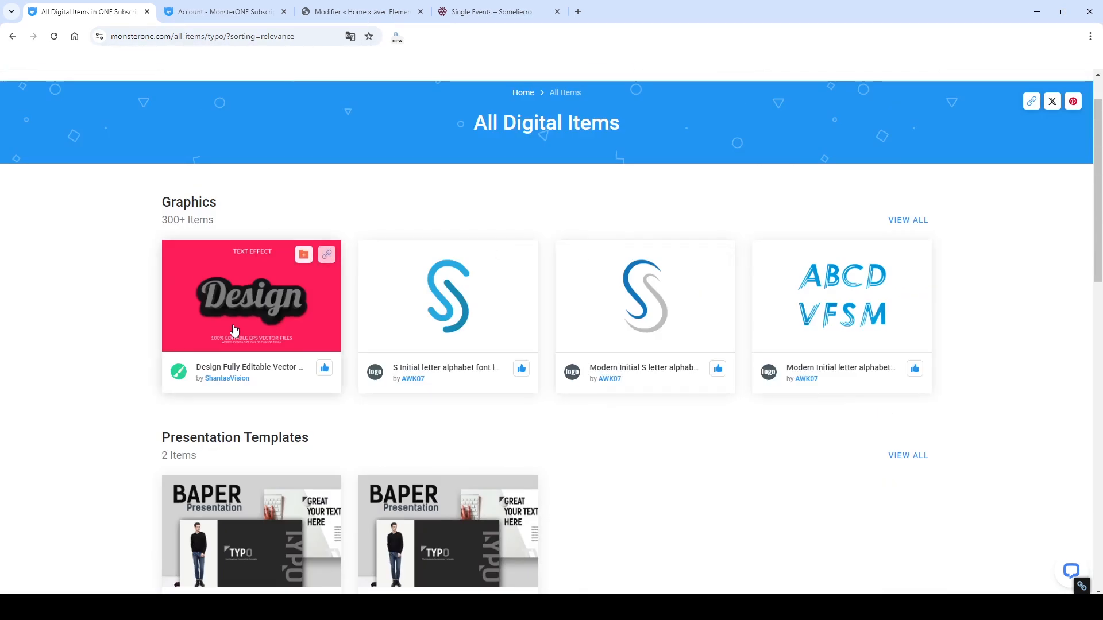
pyautogui.click(192, 207)
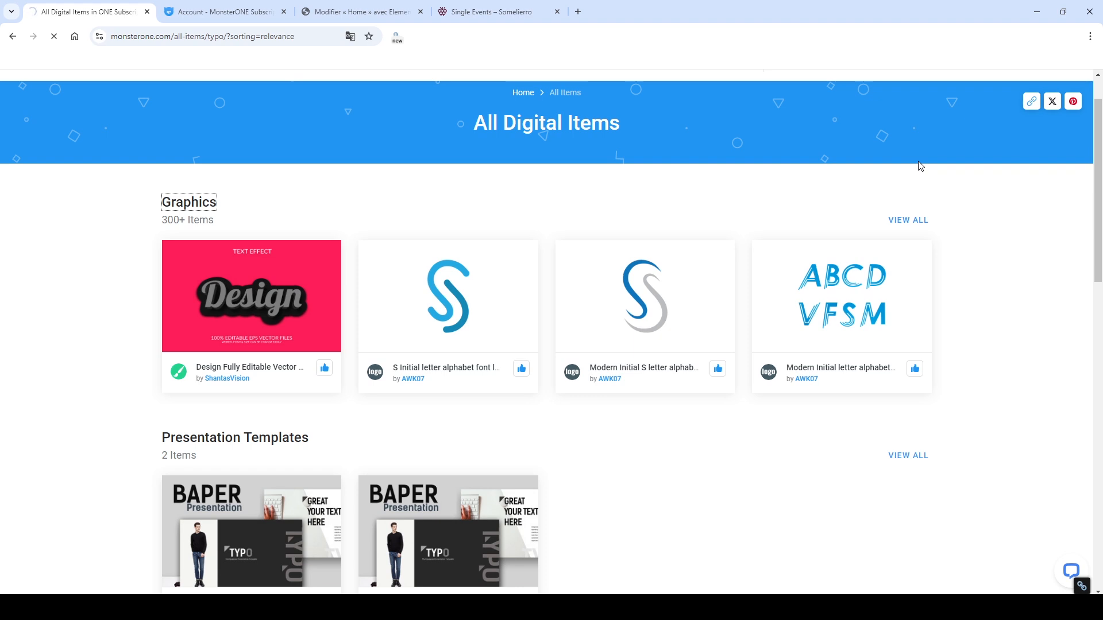
pyautogui.click(913, 222)
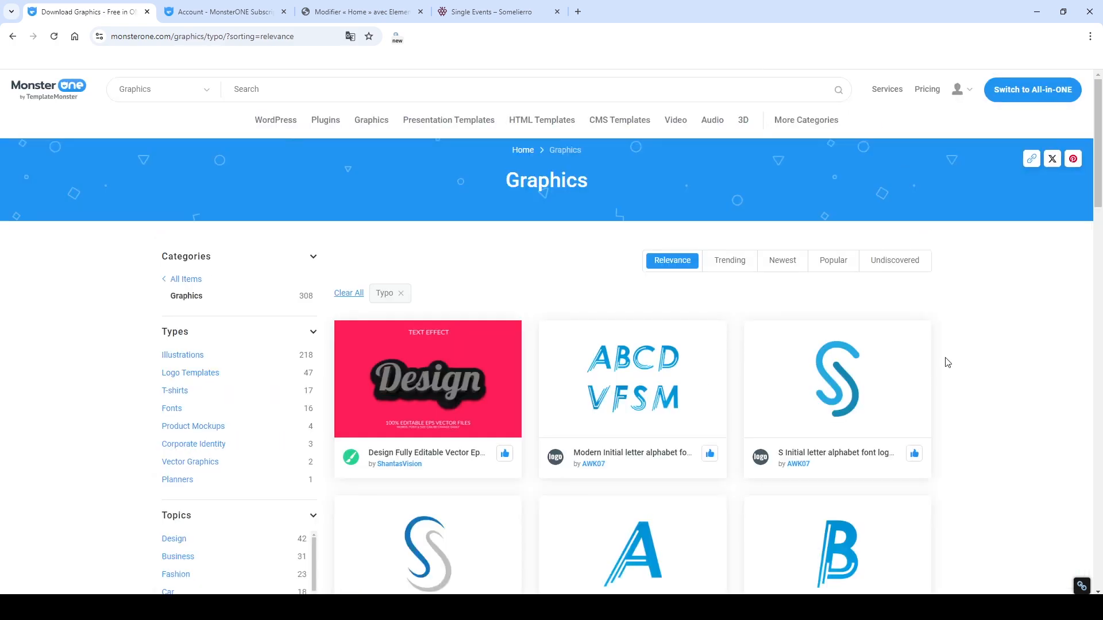
# Examine the typefaces, text effects and logos on the first page of the Graphics results.
pyautogui.scroll(-14, 949, 362)
pyautogui.scroll(-6, 931, 360)
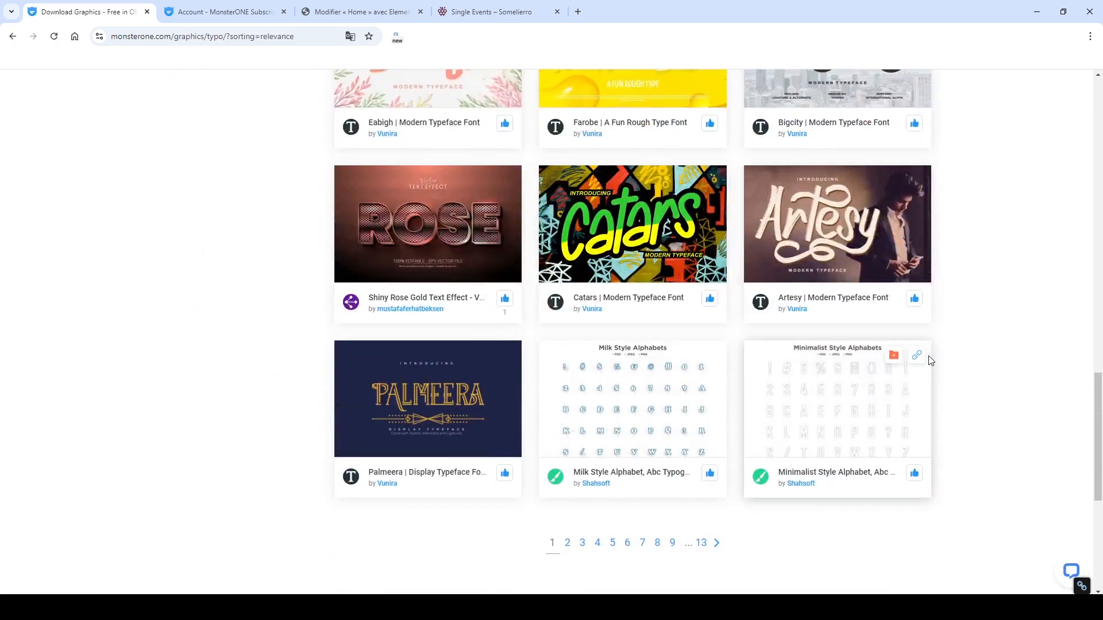
pyautogui.scroll(7, 930, 360)
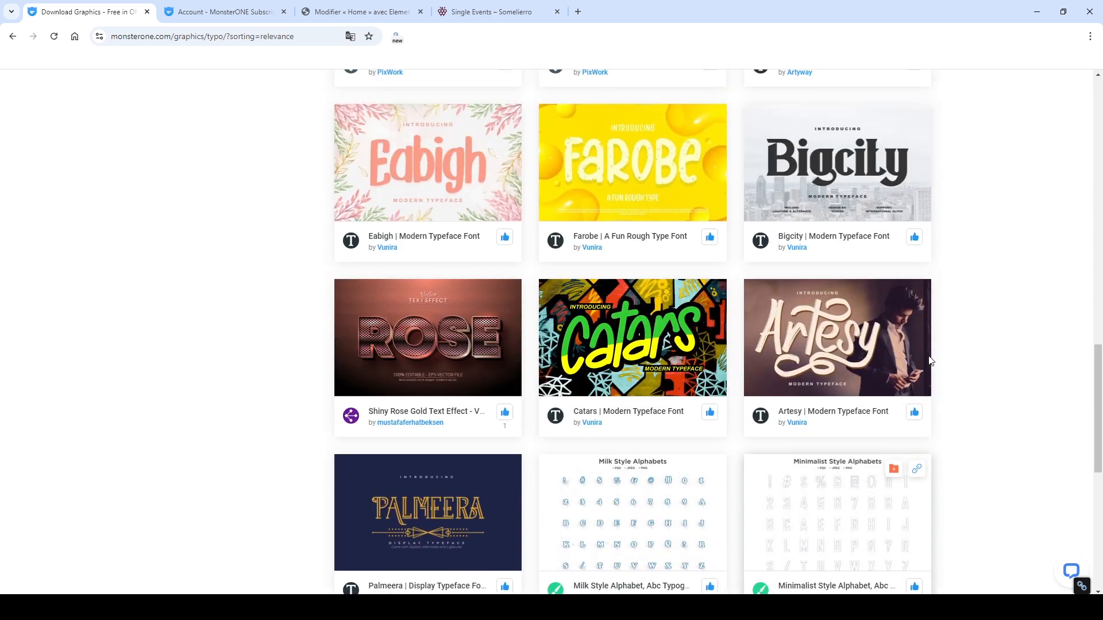
pyautogui.scroll(5, 930, 360)
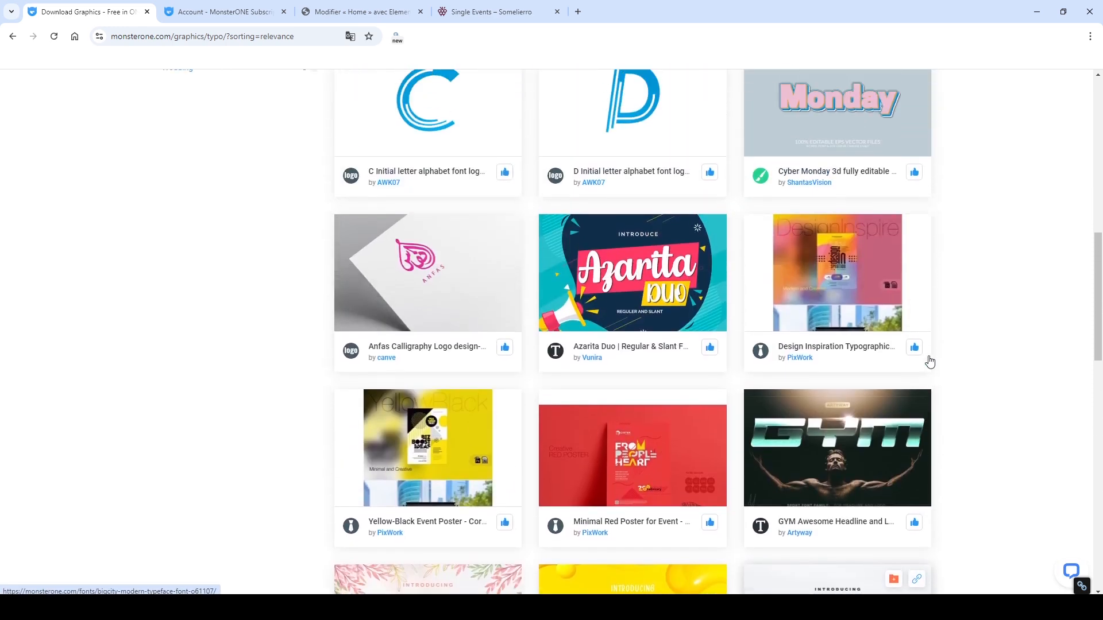
pyautogui.scroll(7, 931, 360)
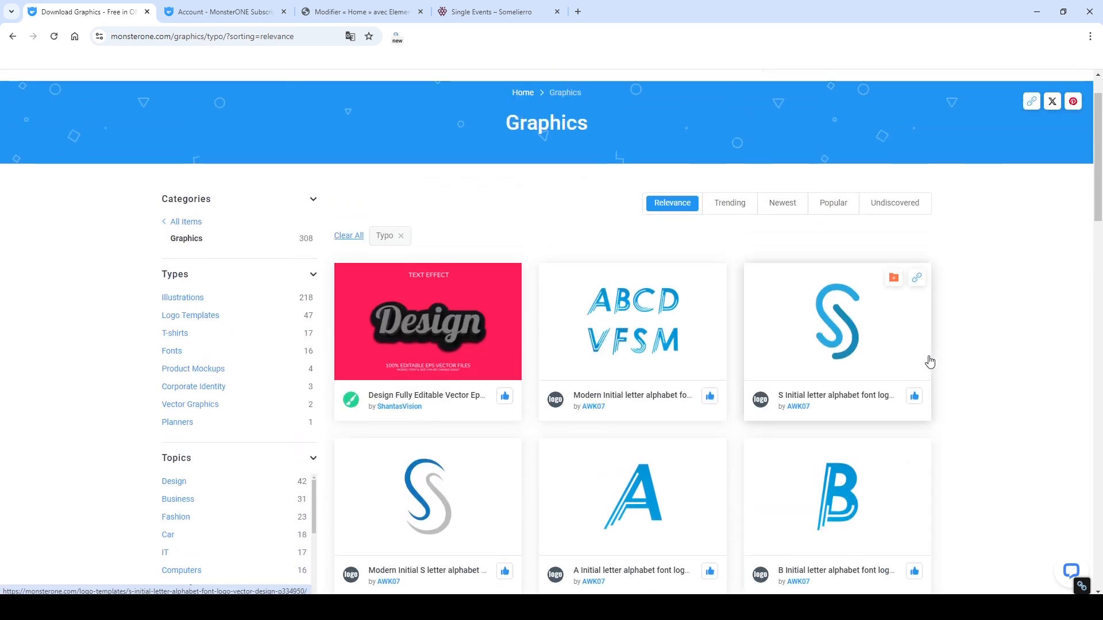
pyautogui.scroll(1, 930, 361)
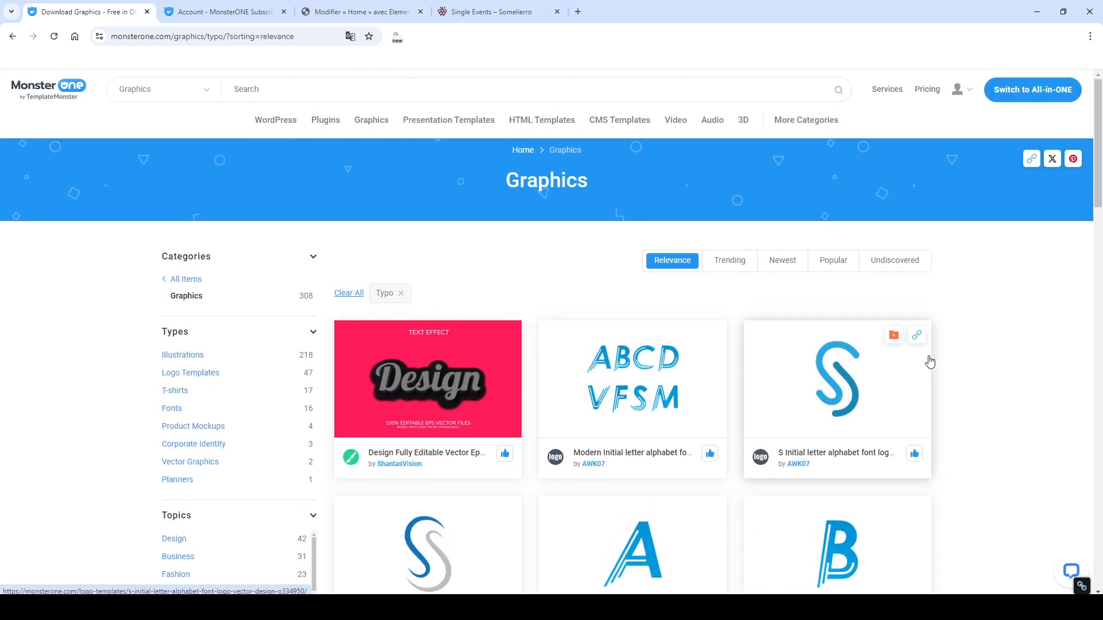